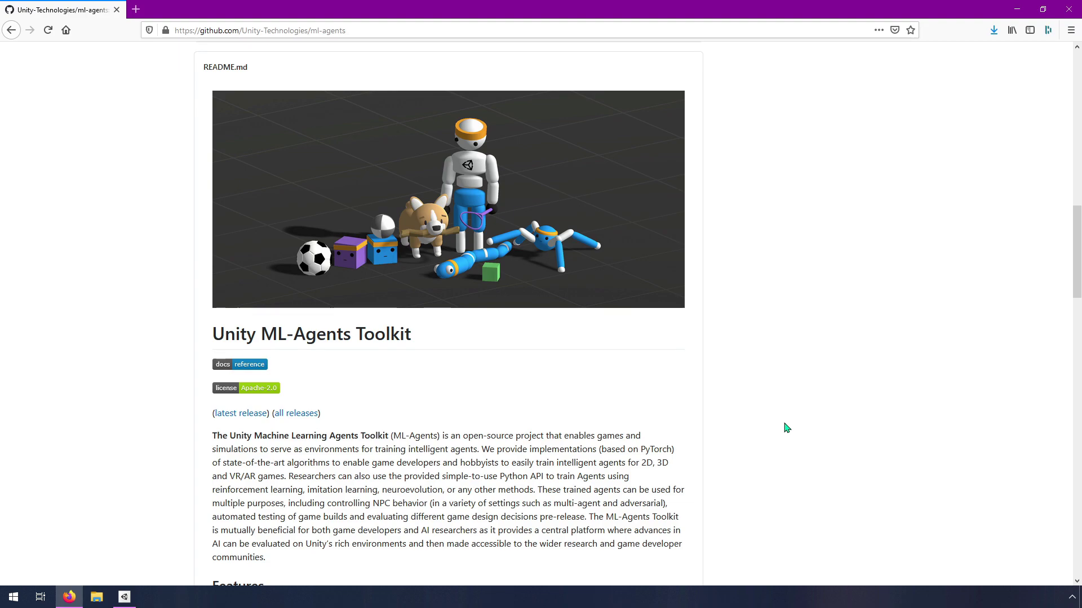
# Look over the ml-agents repository page, from its file list through the README's features and release table to the community section
pyautogui.scroll(15, 835, 372)
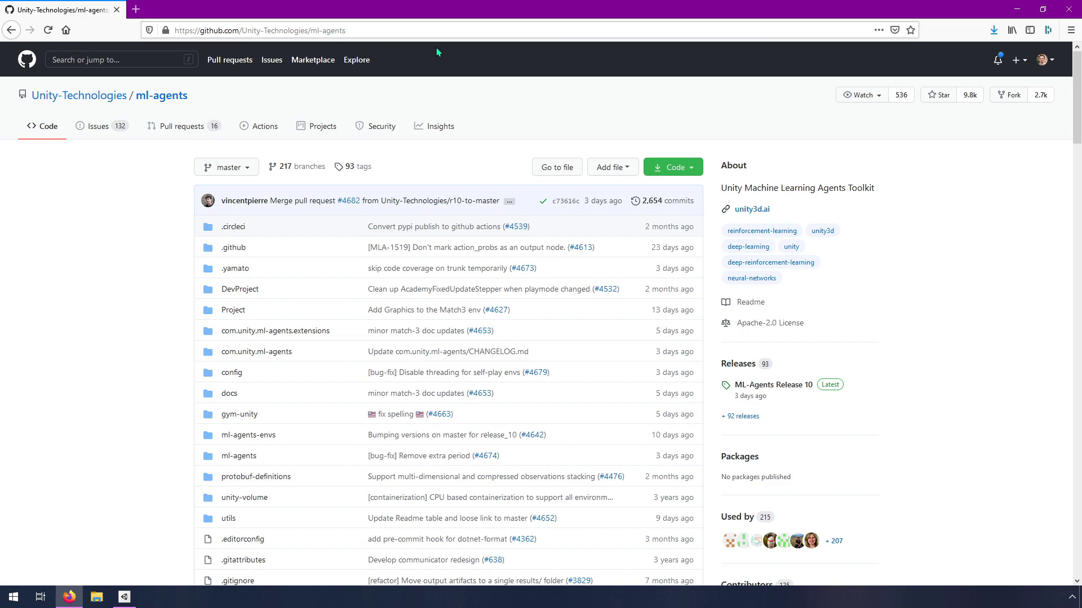
pyautogui.click(407, 31)
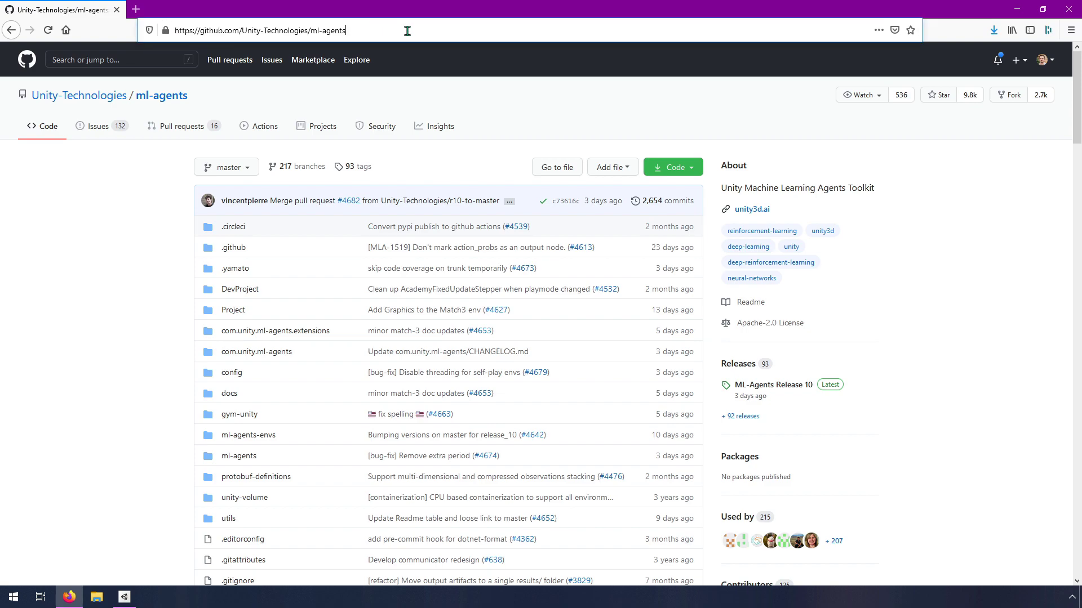
pyautogui.click(85, 229)
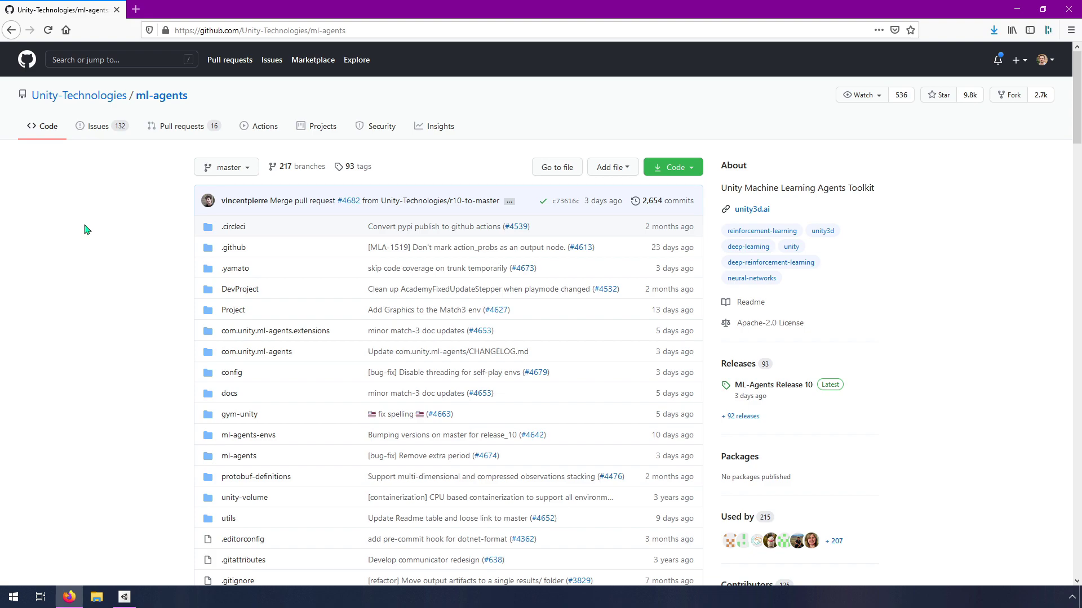
pyautogui.scroll(-10, 90, 231)
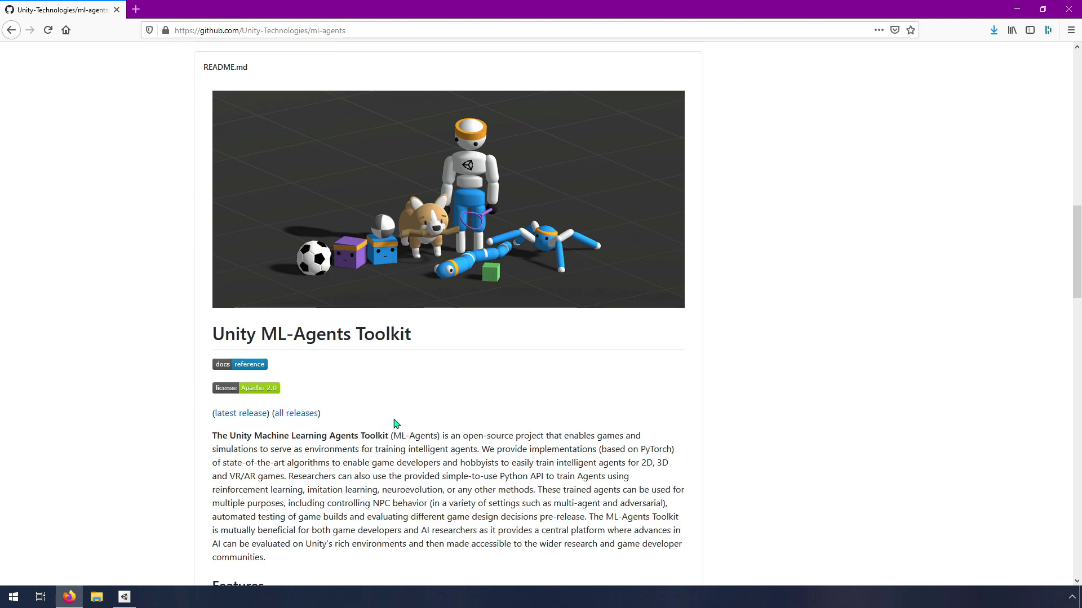
pyautogui.scroll(-4, 394, 417)
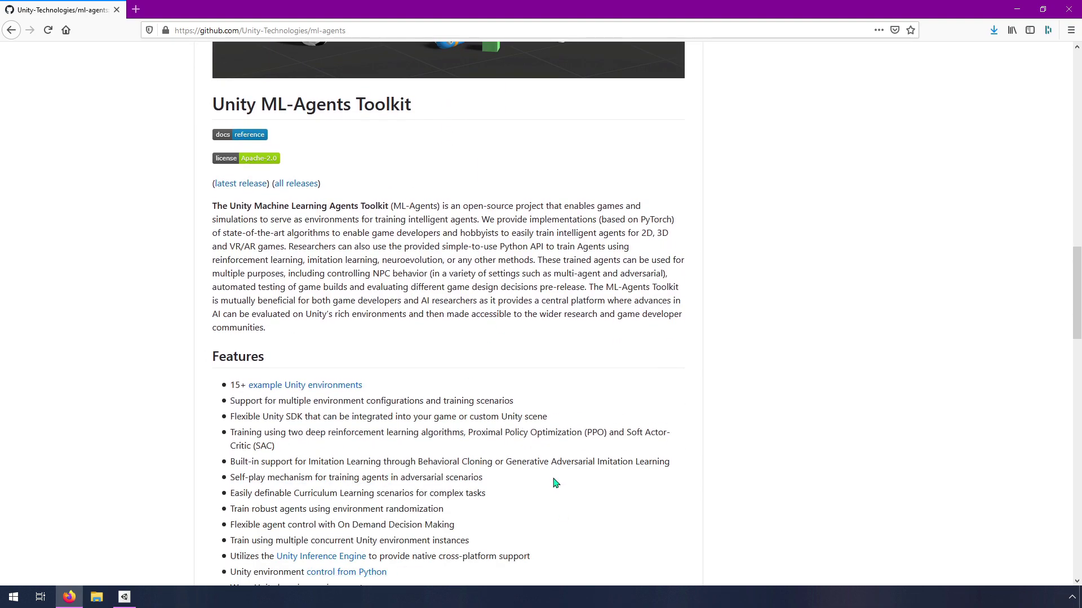
pyautogui.scroll(-3, 555, 483)
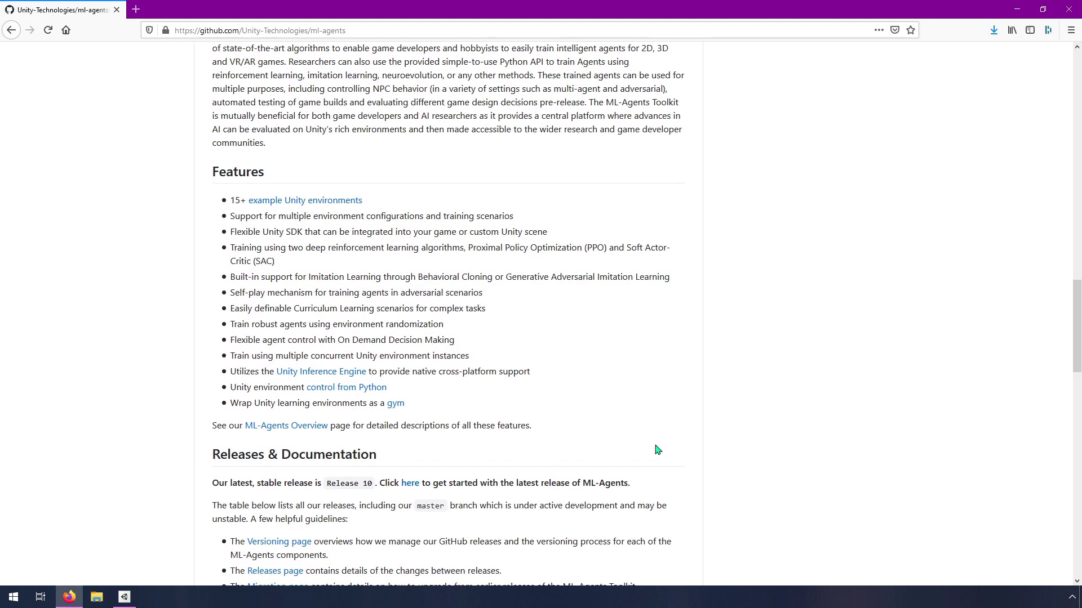
pyautogui.scroll(-2, 656, 447)
pyautogui.scroll(-10, 656, 448)
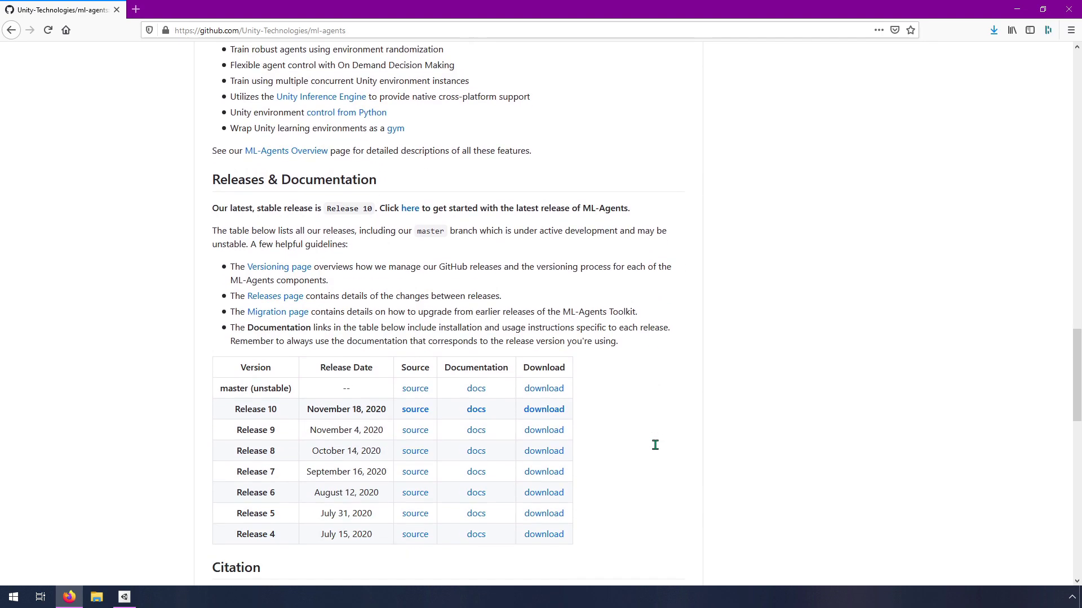
pyautogui.scroll(-6, 656, 449)
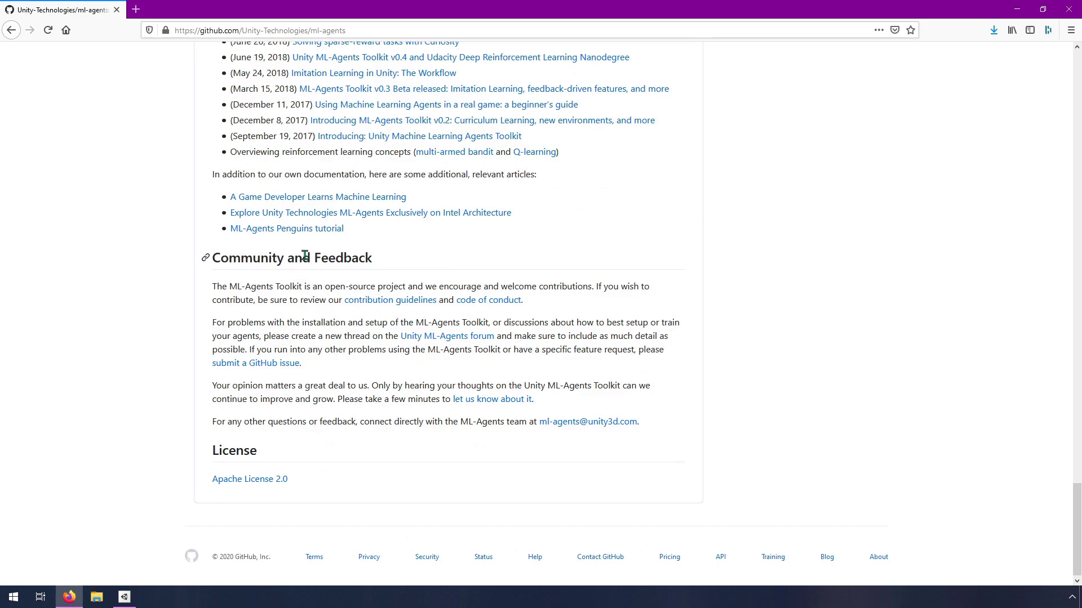
# Open the Unity ML-Agents forum linked in the README in a separate tab and look through its thread list
pyautogui.middleClick(433, 339)
pyautogui.click(188, 7)
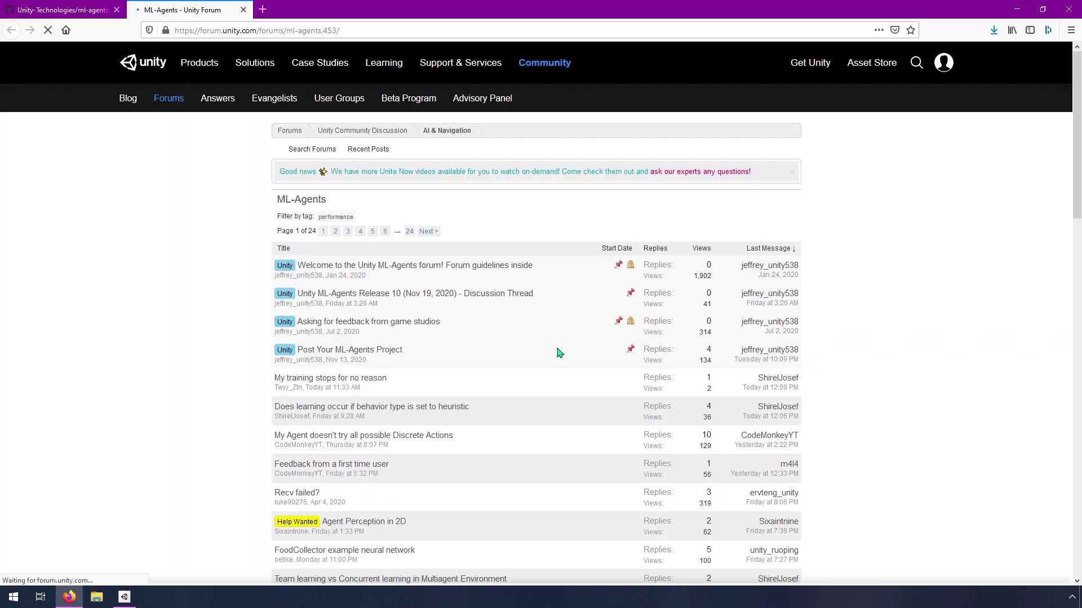
pyautogui.scroll(-2, 170, 419)
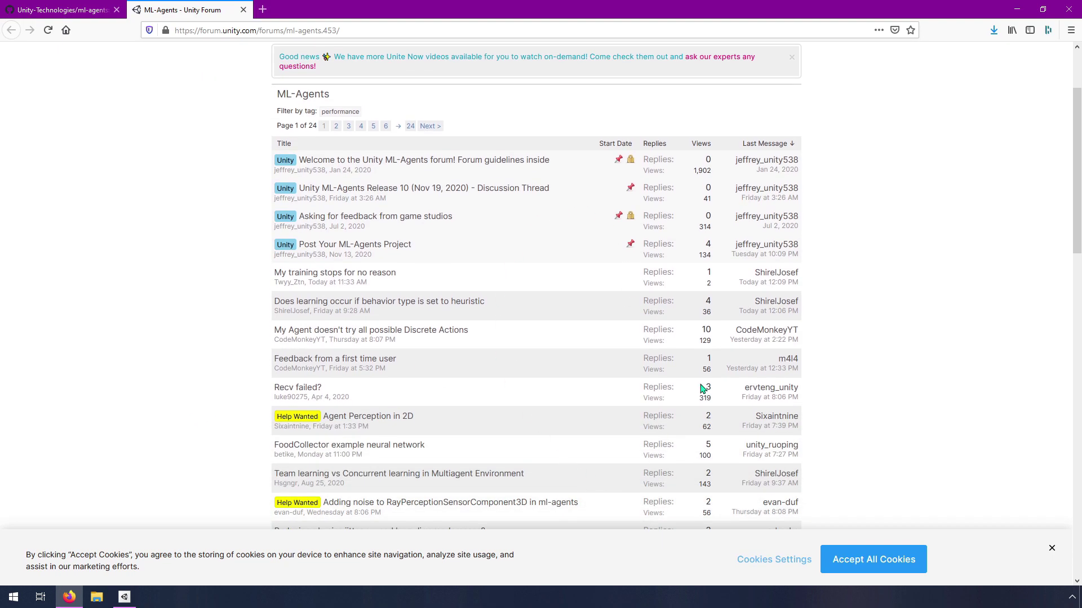
pyautogui.scroll(-2, 487, 293)
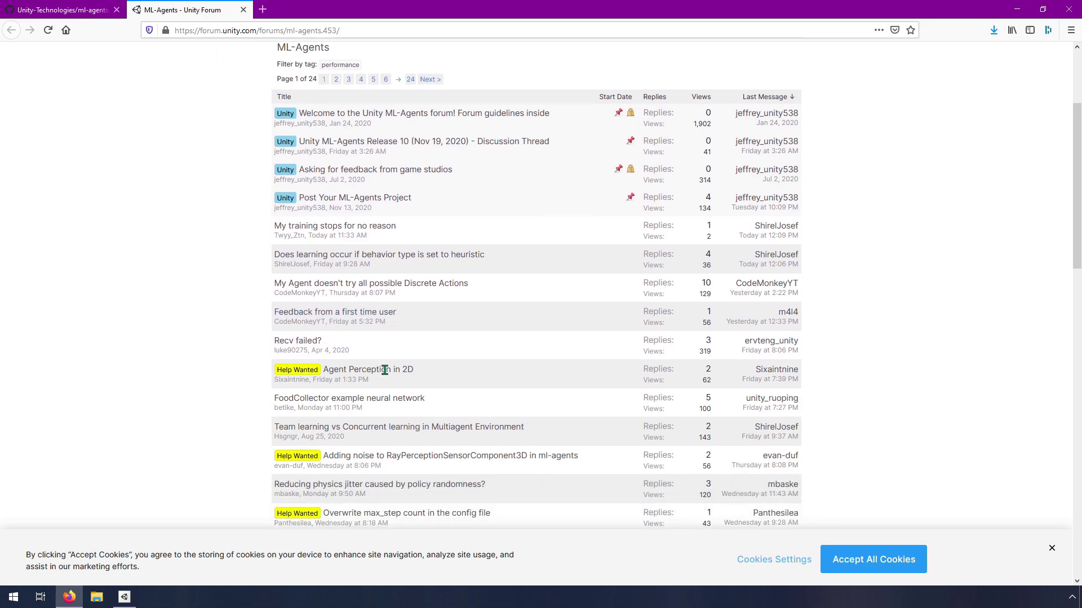
pyautogui.scroll(5, 159, 349)
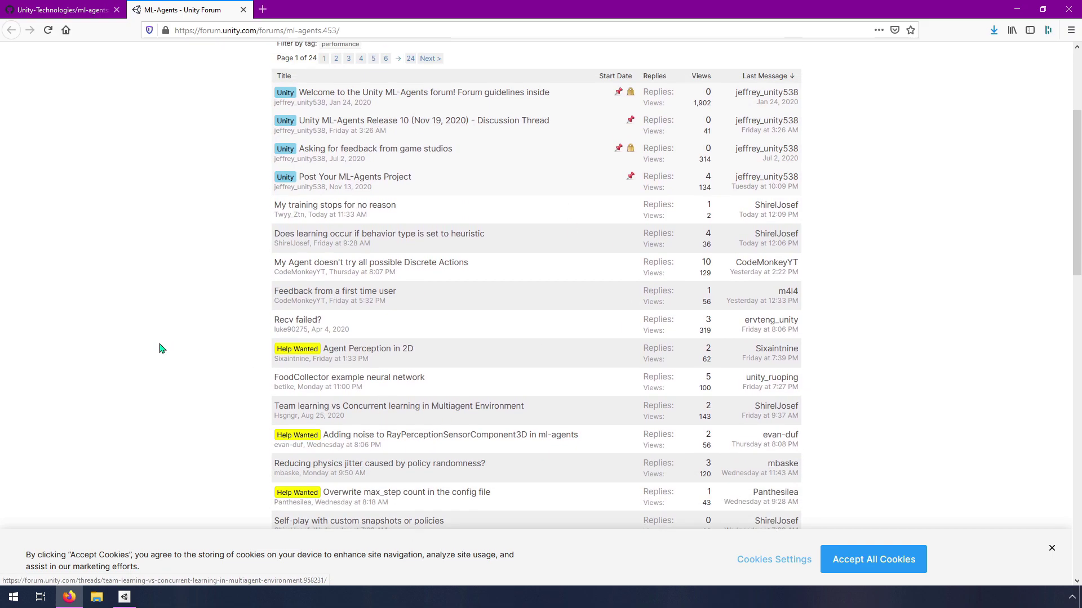
# Return to the ml-agents repository and open the ML-Agents Release 10 page from its releases
pyautogui.click(53, 7)
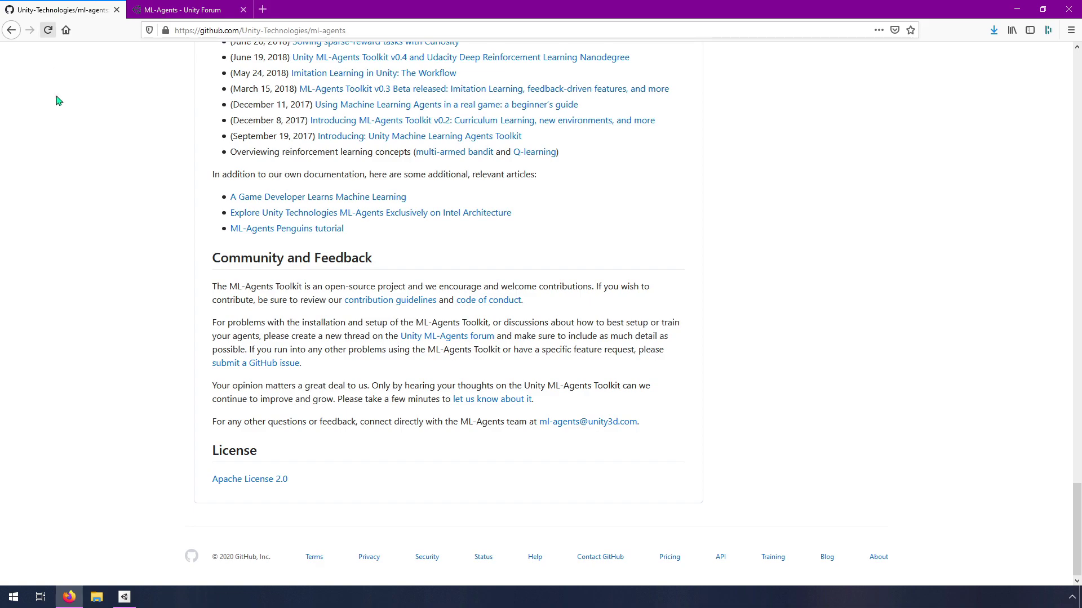
pyautogui.scroll(15, 52, 201)
pyautogui.scroll(2, 52, 201)
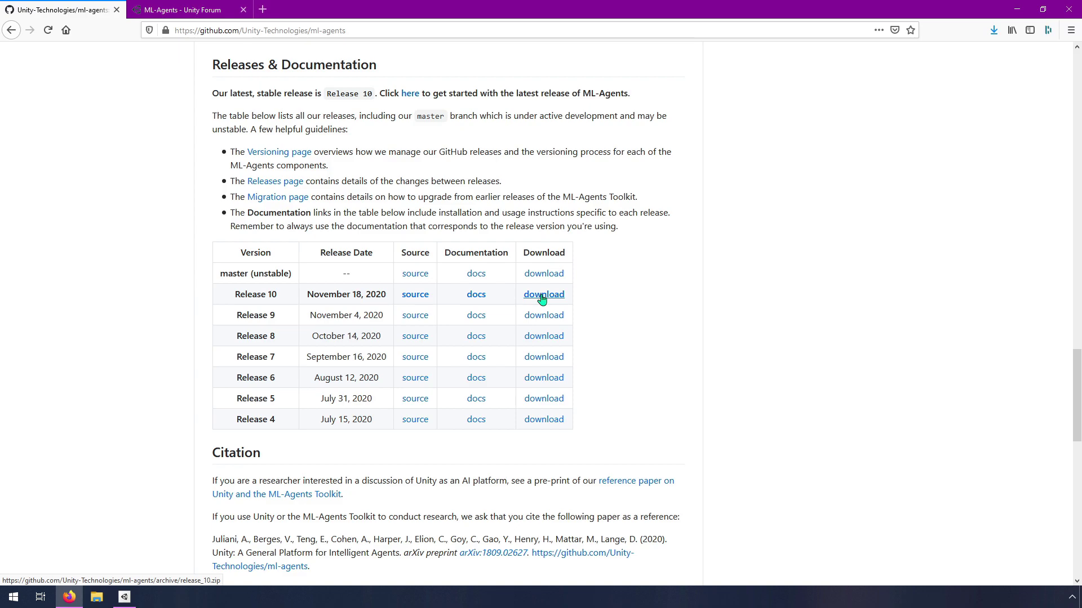
pyautogui.scroll(20, 777, 357)
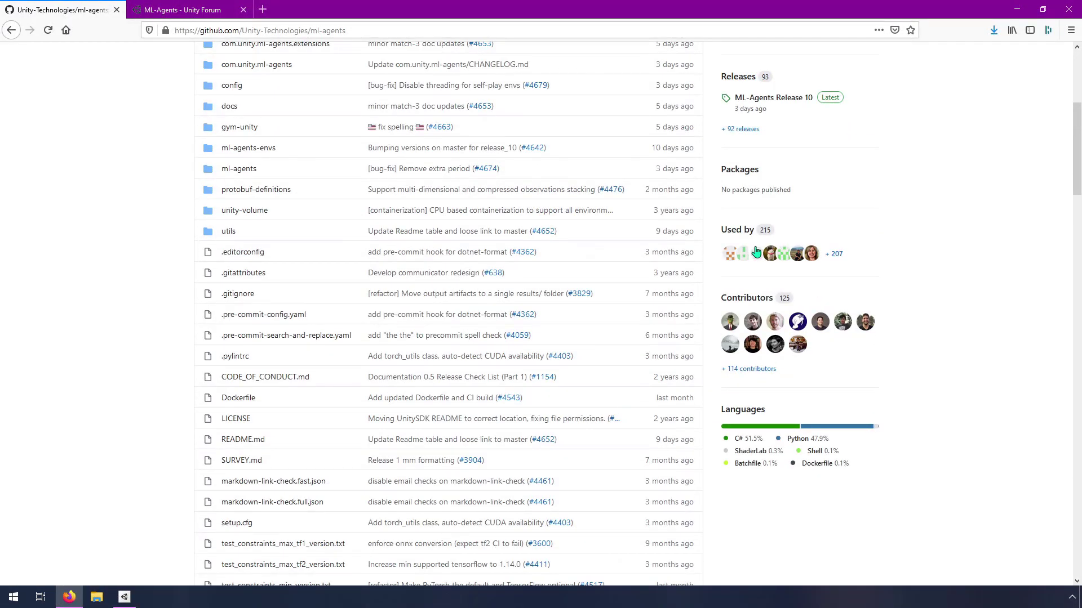
pyautogui.scroll(3, 756, 252)
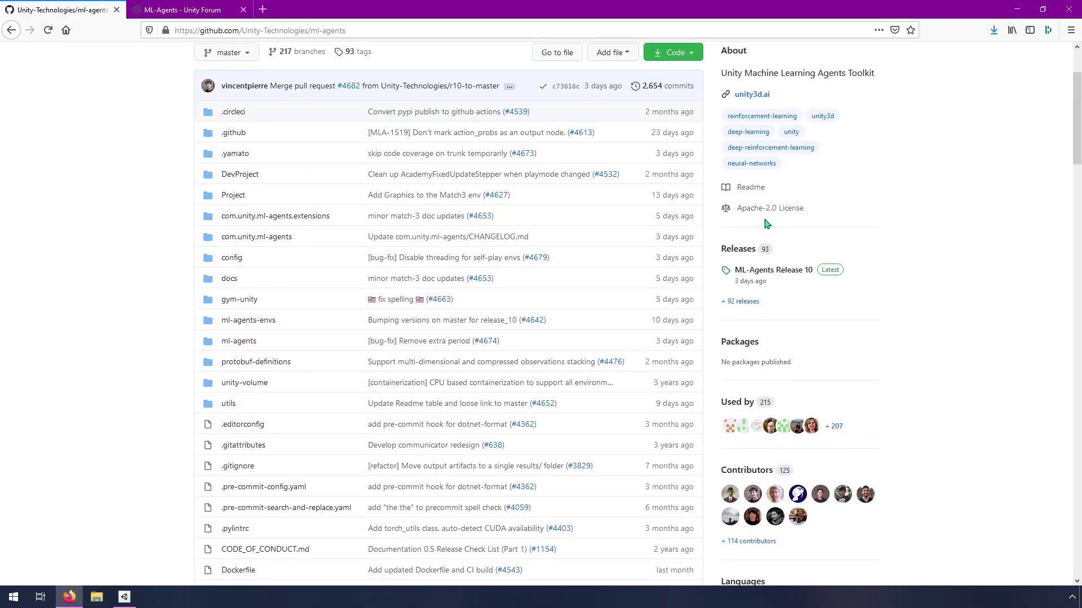
pyautogui.click(759, 275)
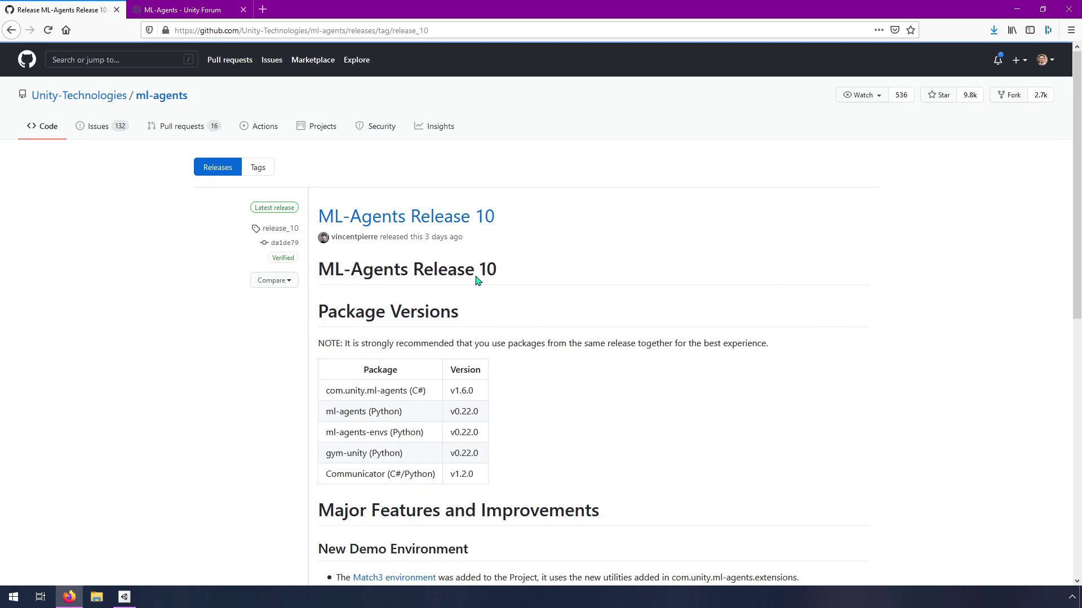
# Download the Release 10 source code as a zip and save the file ml-agents-release_10.zip
pyautogui.scroll(-3, 445, 403)
pyautogui.scroll(-6, 451, 403)
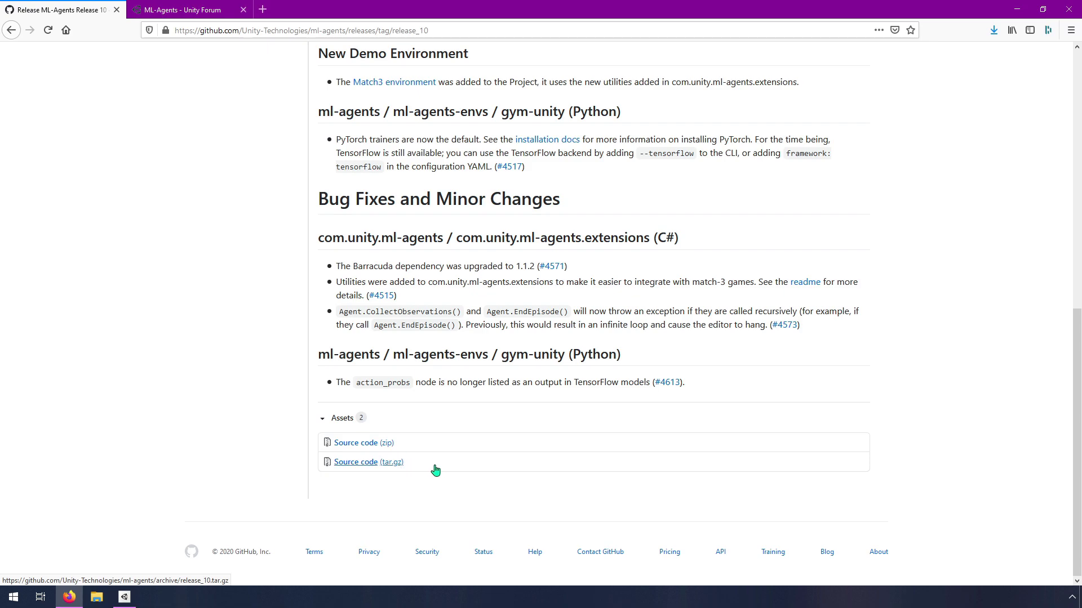
pyautogui.scroll(2, 564, 329)
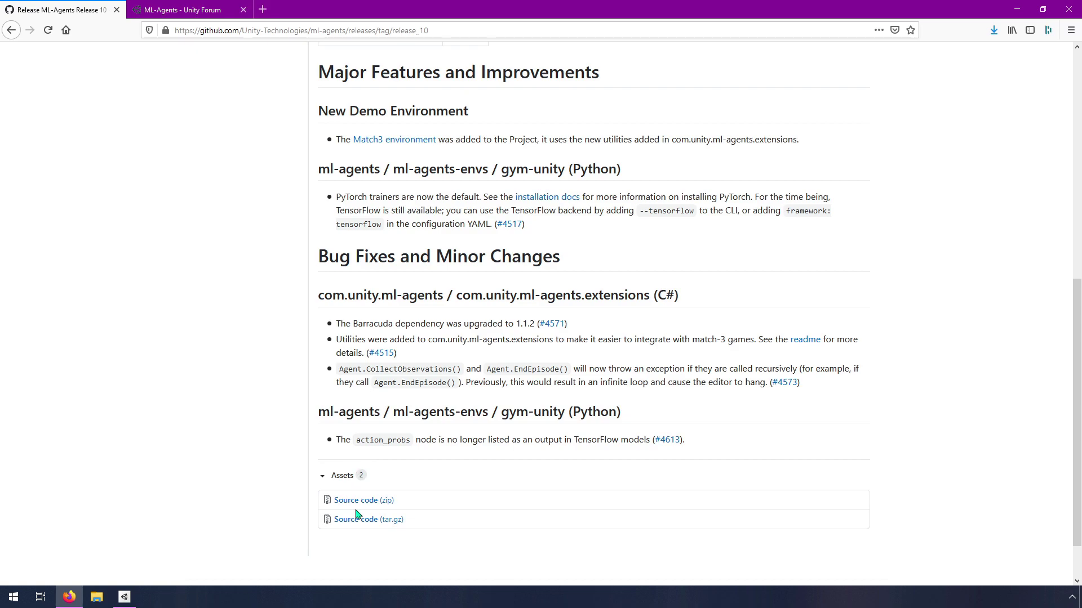
pyautogui.click(358, 506)
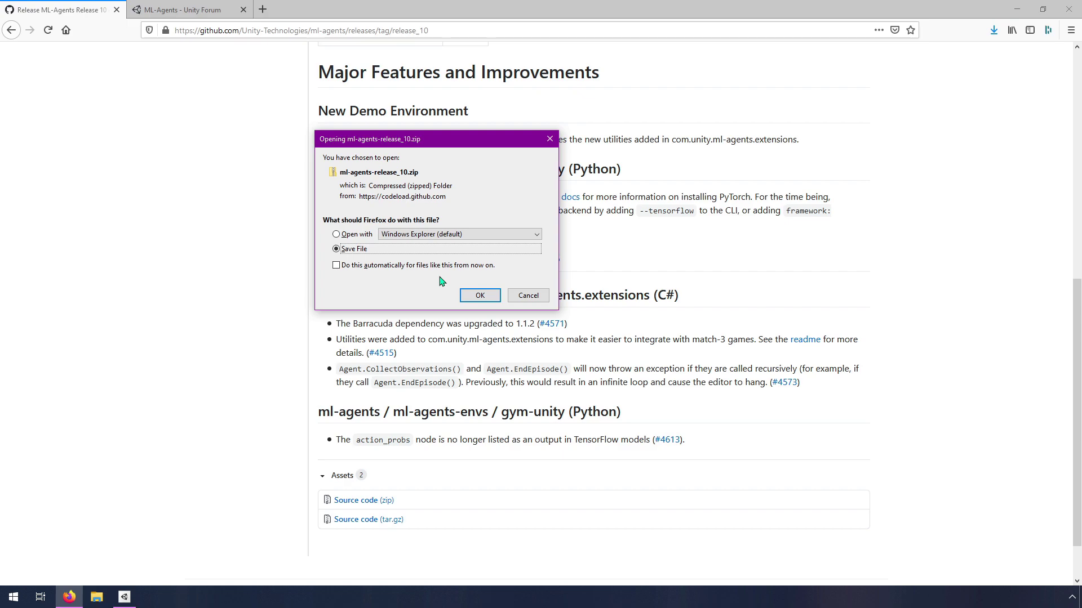
pyautogui.click(479, 296)
# Open the downloaded ml-agents-release_10.zip archive from the browser's recent downloads
pyautogui.scroll(1, 231, 331)
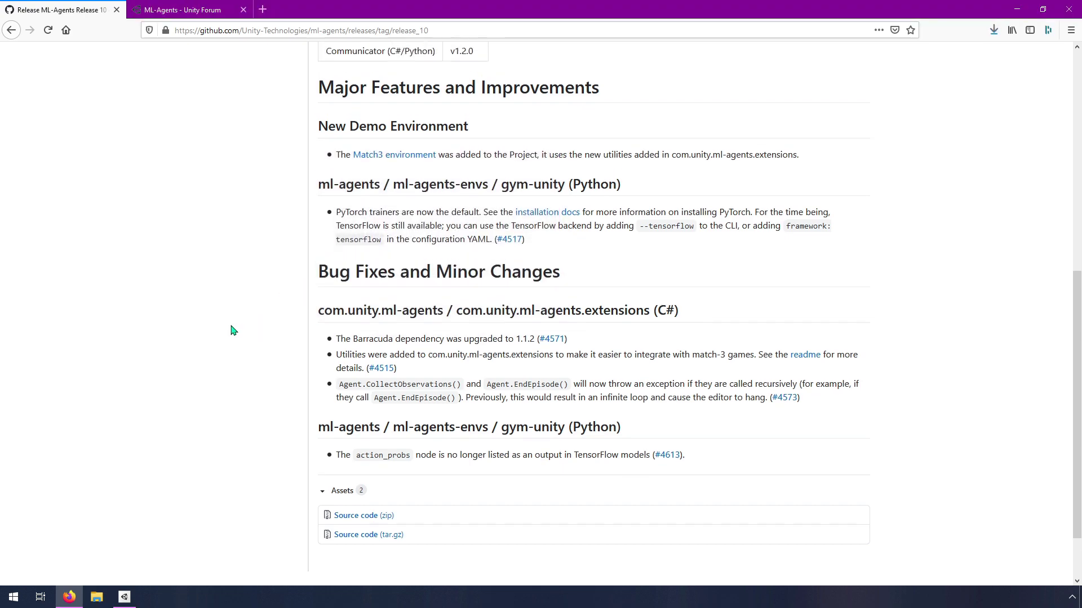
pyautogui.scroll(3, 231, 331)
pyautogui.scroll(1, 707, 316)
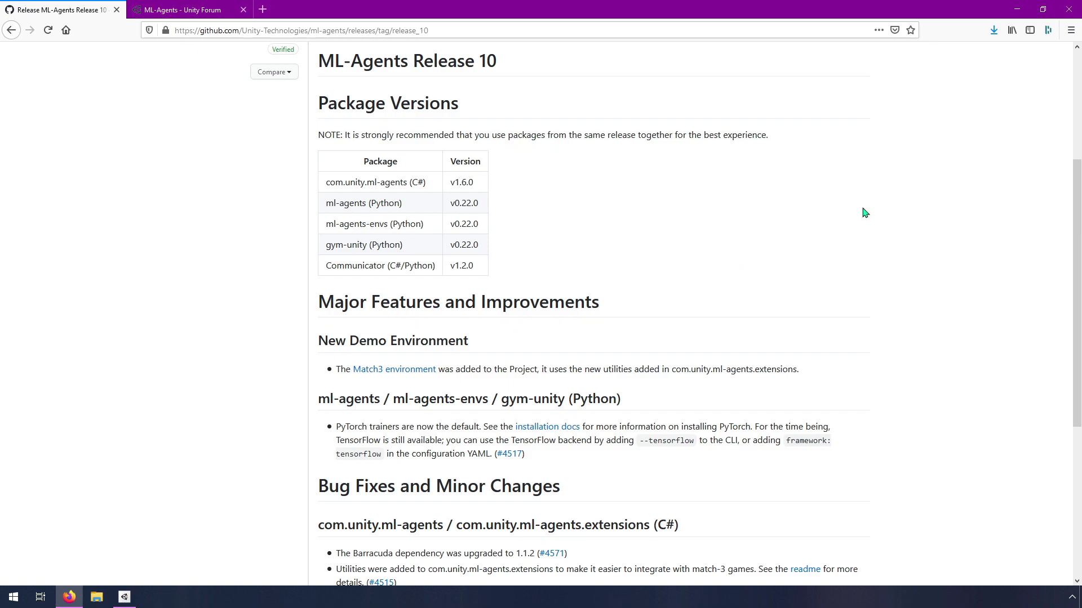
pyautogui.click(993, 30)
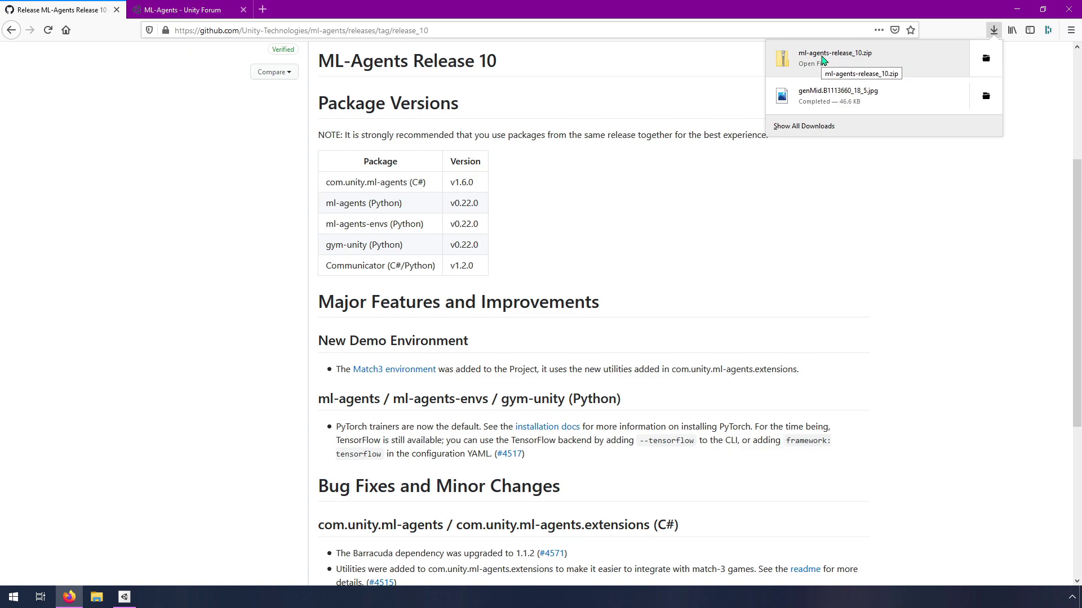
pyautogui.click(823, 58)
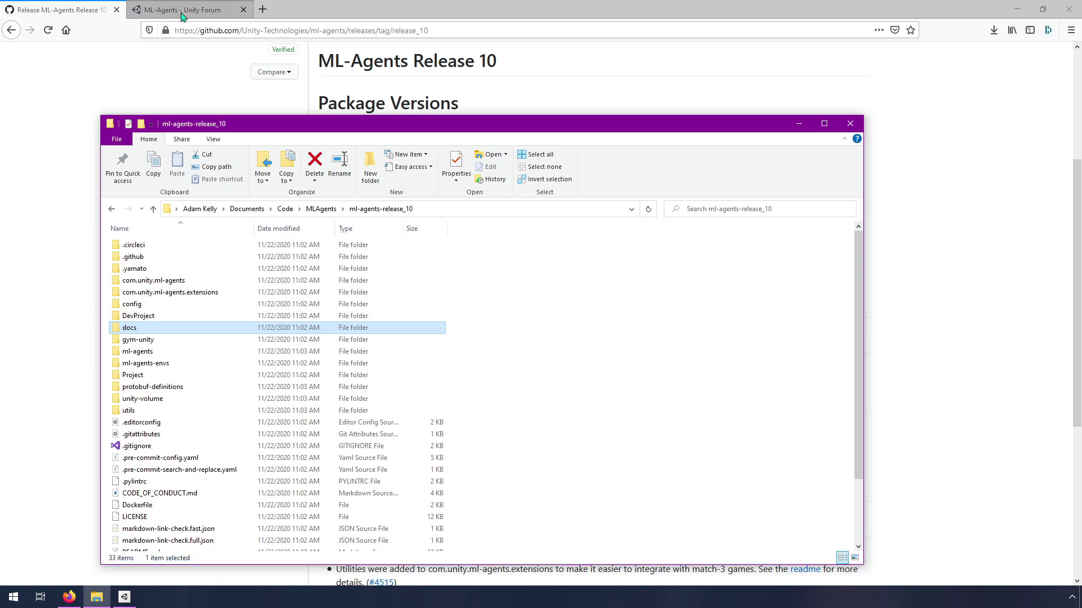
# Go back to the browser and return from the release page to the ml-agents repository's main page
pyautogui.click(99, 65)
pyautogui.scroll(3, 450, 331)
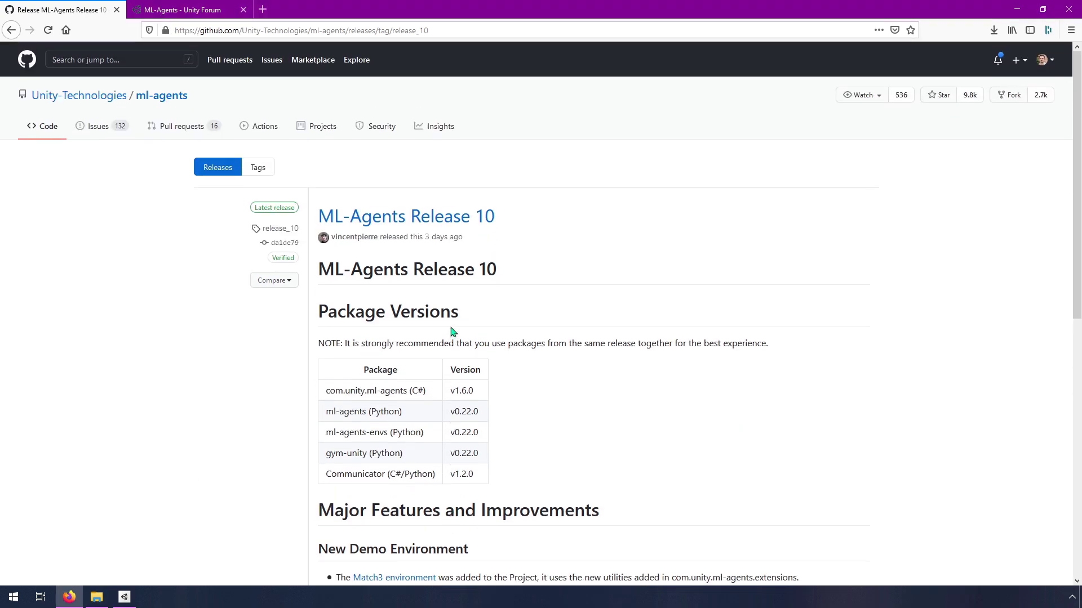
pyautogui.click(167, 97)
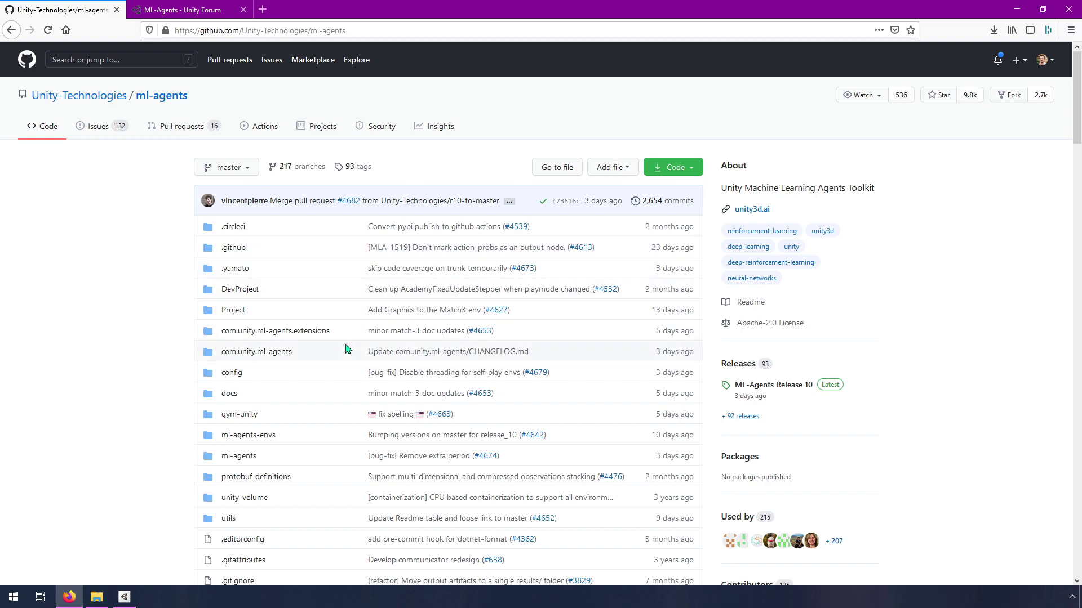
# Compare the local ml-agents-release_10 folder with the repository's file list by moving its File Explorer window aside, and return to the browser
pyautogui.click(97, 597)
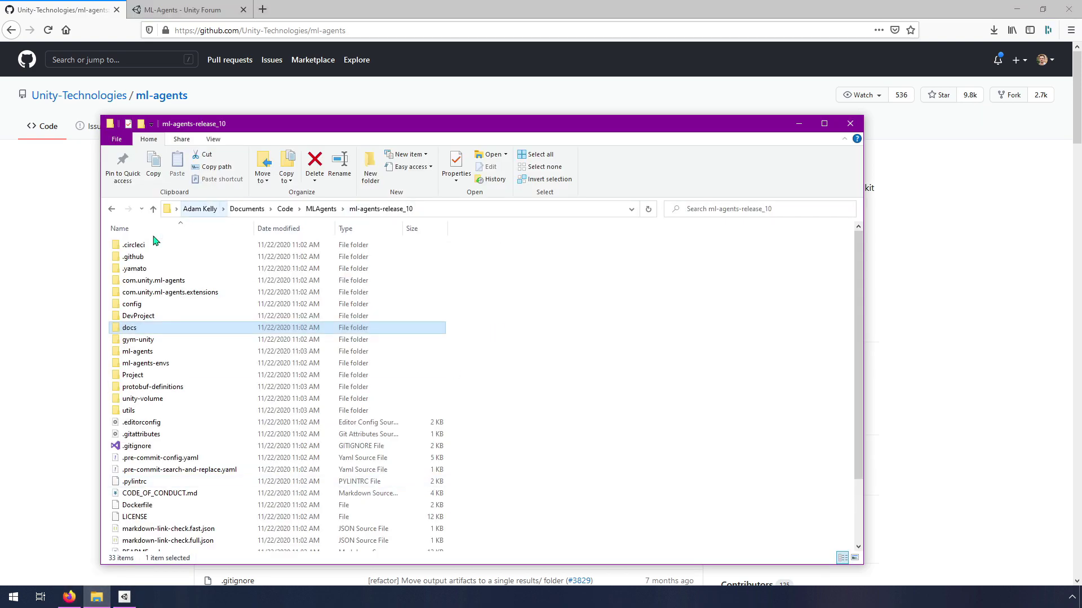
pyautogui.moveTo(293, 124); pyautogui.dragTo(552, 125)
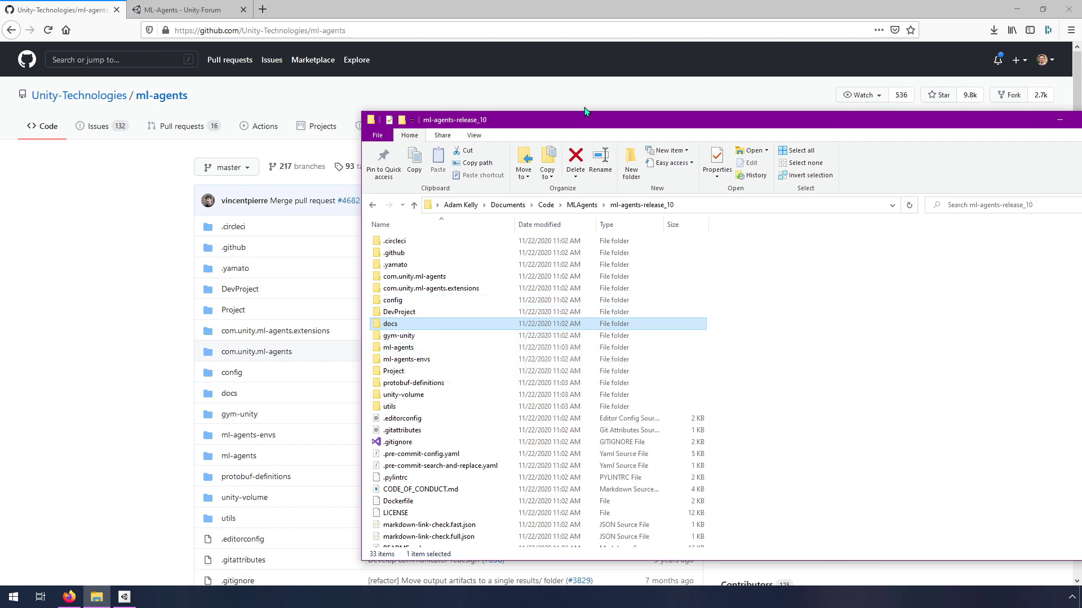
pyautogui.moveTo(583, 126); pyautogui.dragTo(487, 102)
pyautogui.click(57, 295)
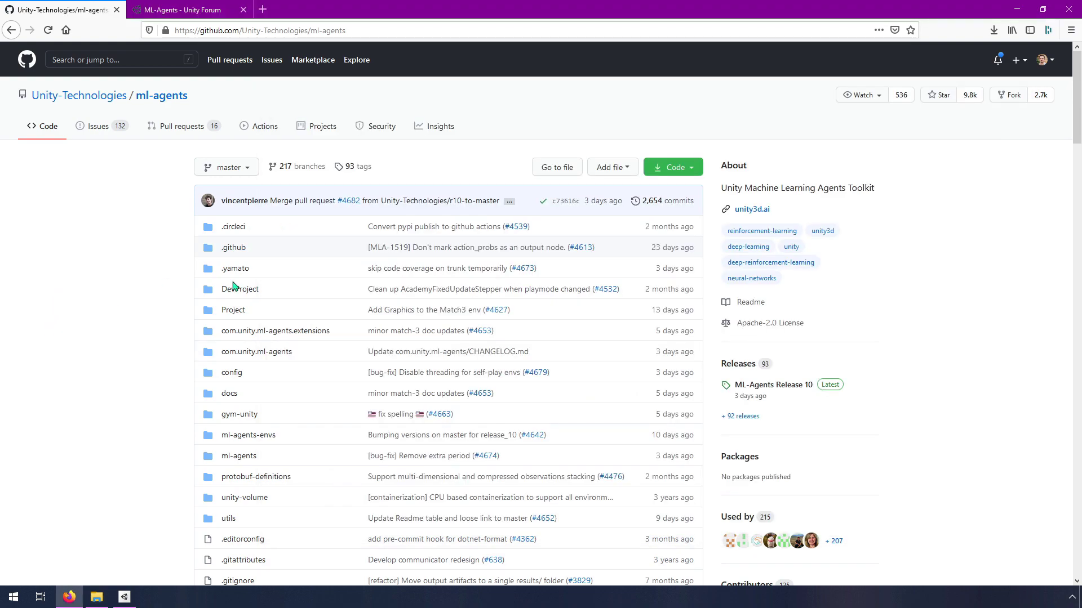
# Switch the repository from the master branch to the release_10 tag and look over its files
pyautogui.click(241, 169)
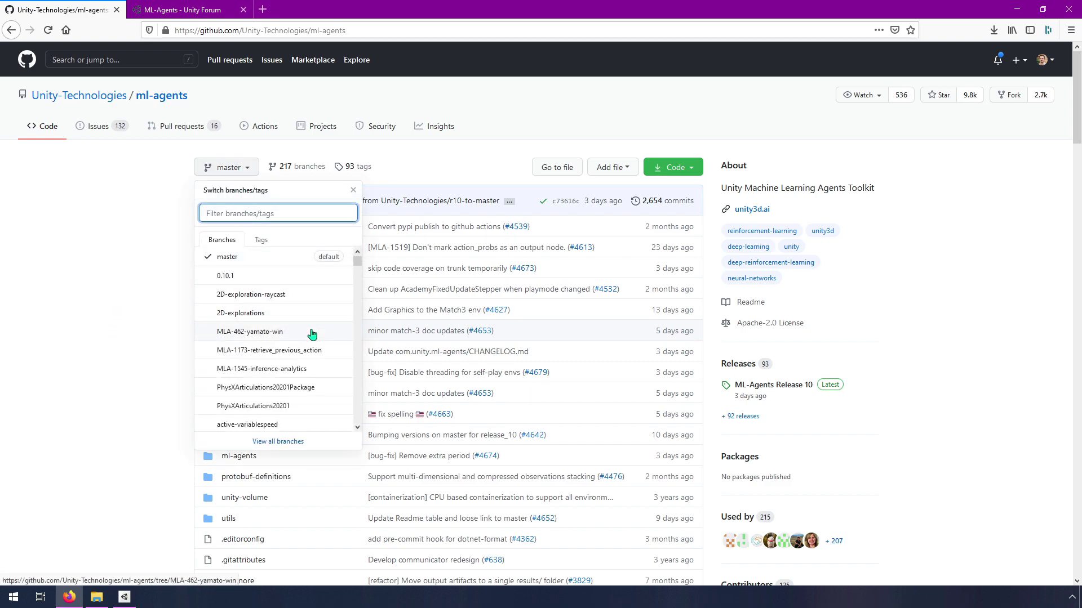
pyautogui.scroll(-5, 314, 315)
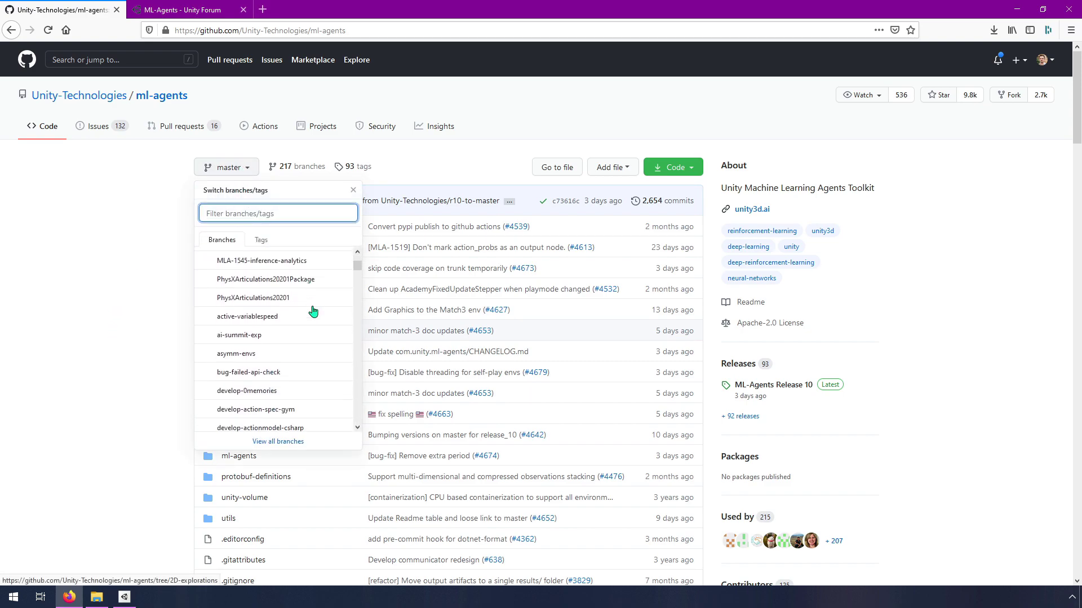
pyautogui.click(251, 245)
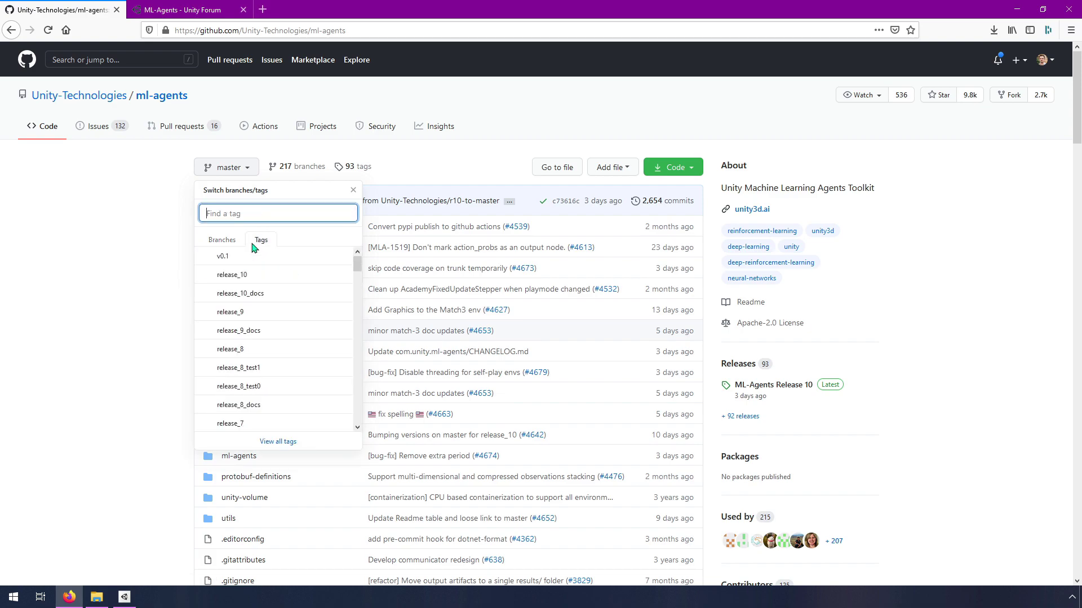
pyautogui.click(237, 276)
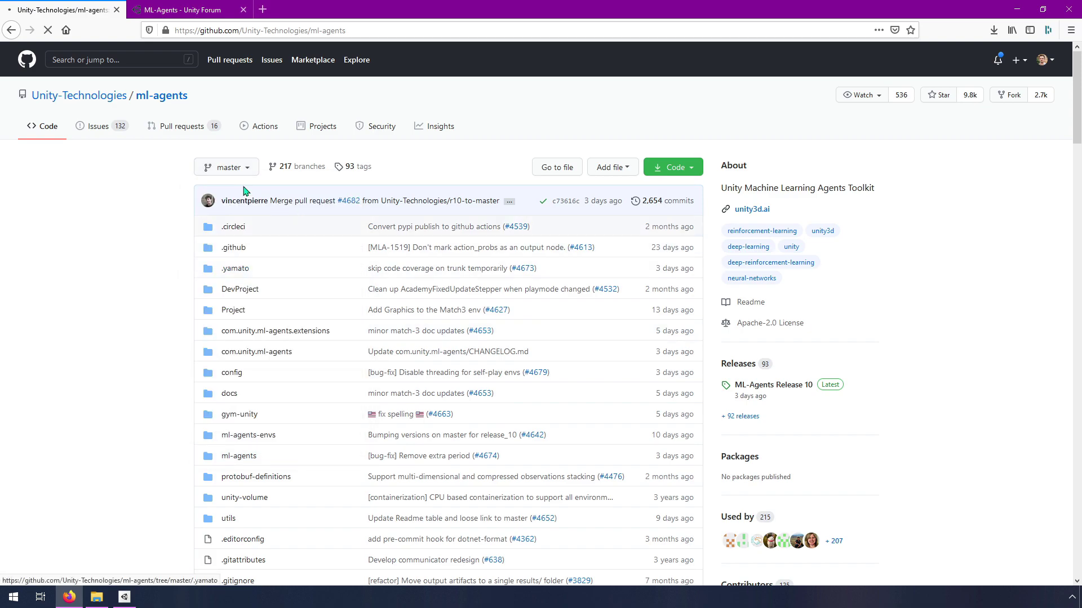
pyautogui.scroll(-5, 304, 412)
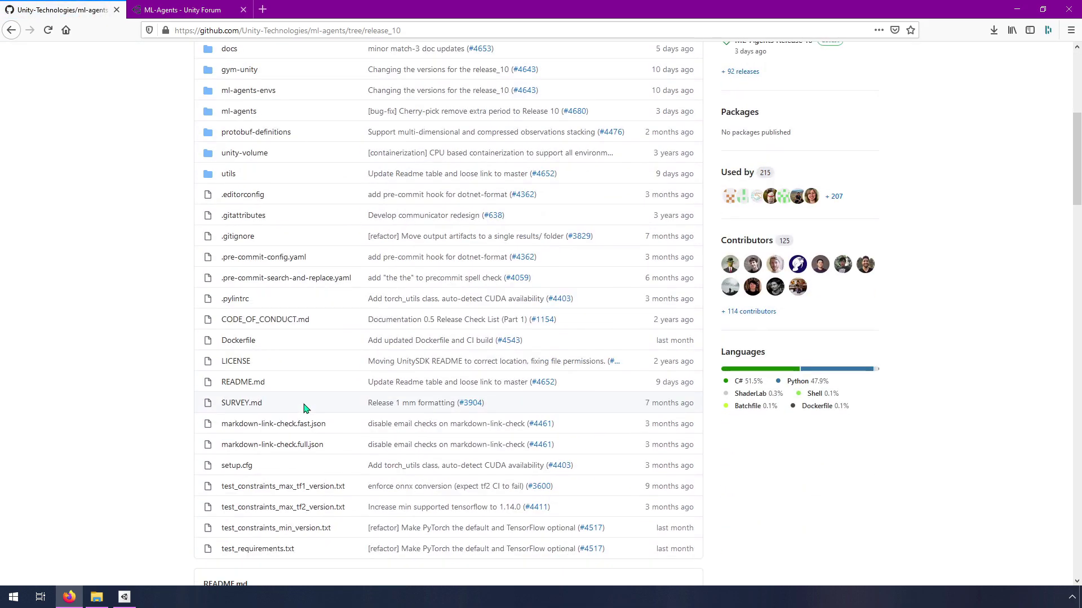
pyautogui.scroll(-7, 304, 409)
pyautogui.scroll(12, 321, 345)
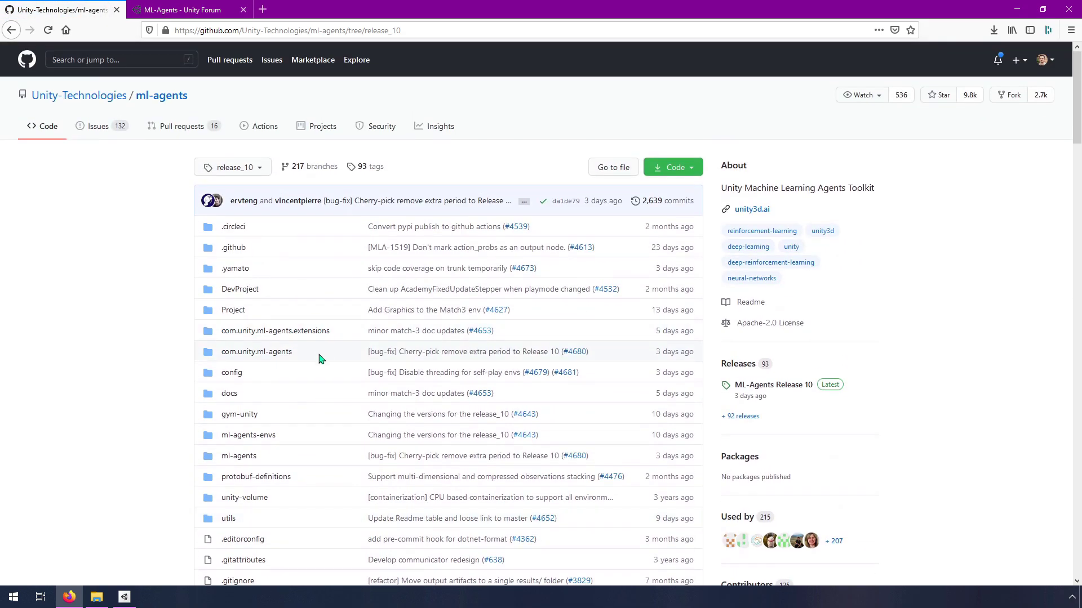
# Open Readme.md from the docs folder of the local ml-agents-release_10 copy in Visual Studio Code
pyautogui.click(99, 599)
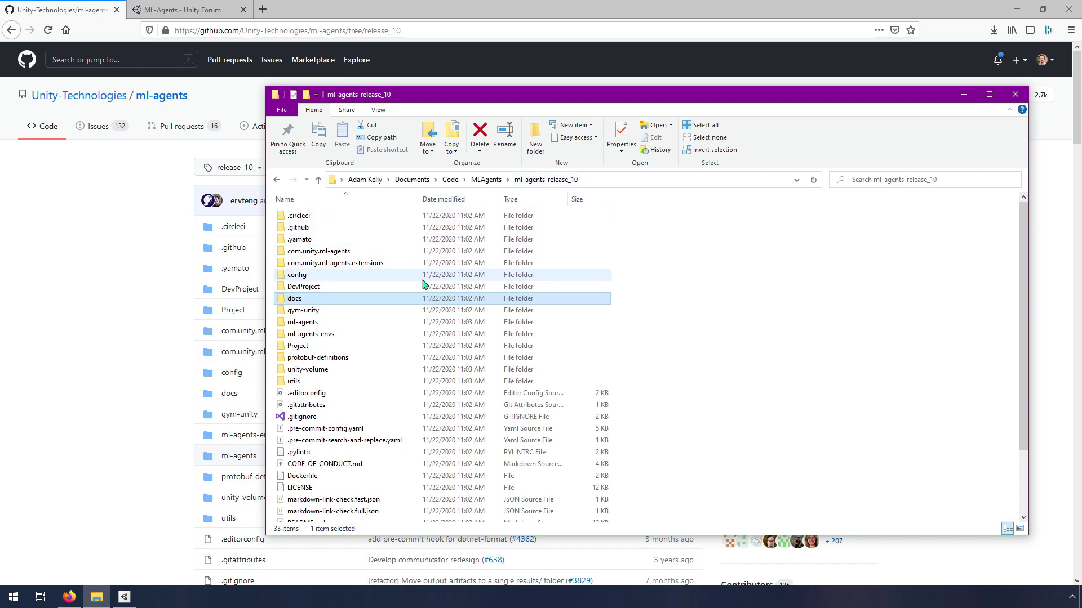
pyautogui.doubleClick(306, 300)
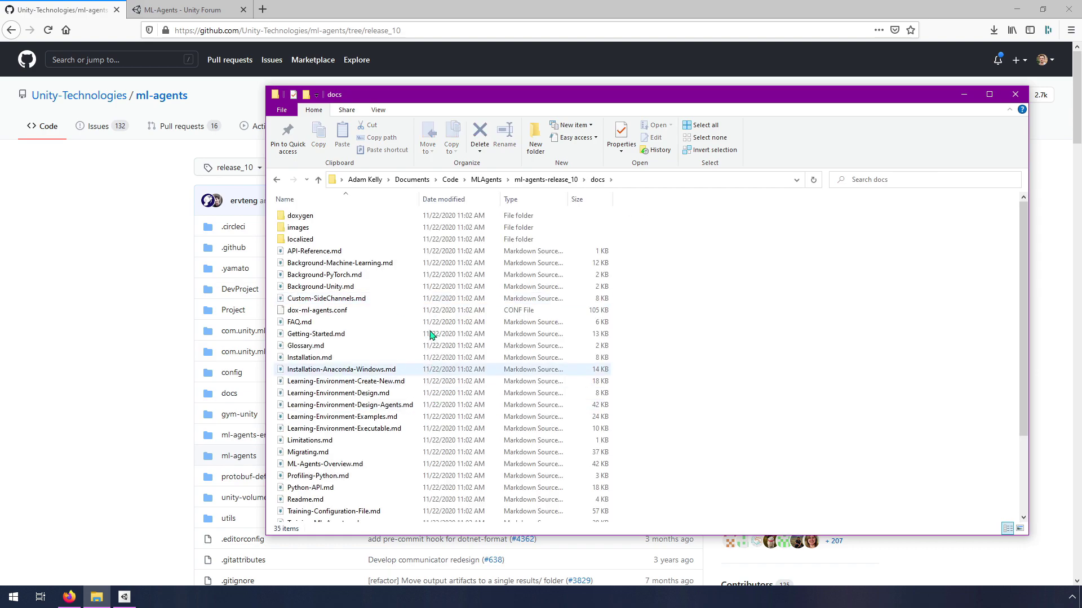
pyautogui.scroll(-3, 414, 316)
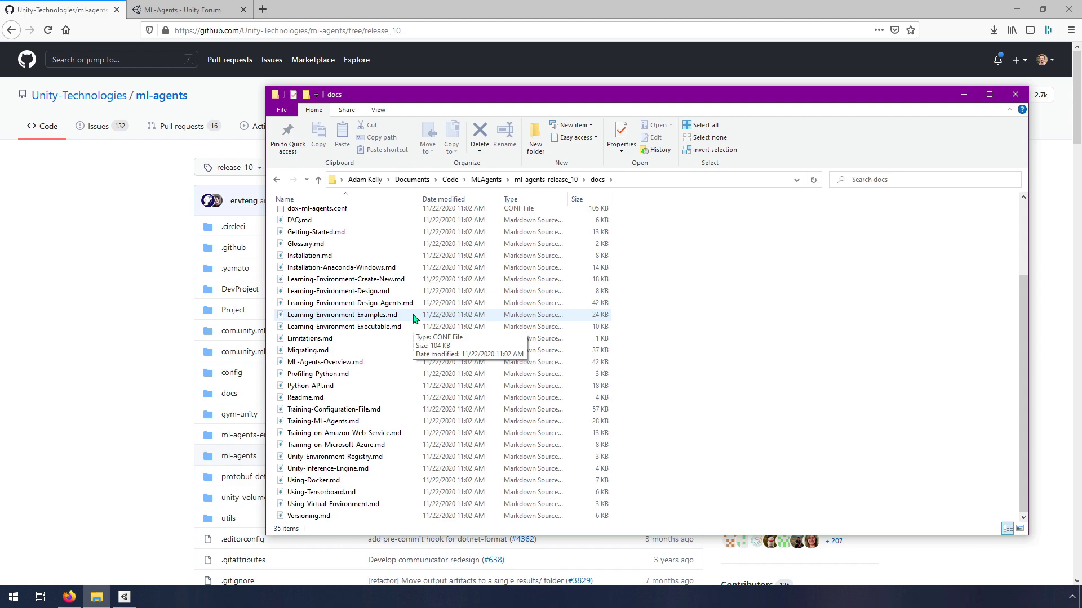
pyautogui.click(312, 398)
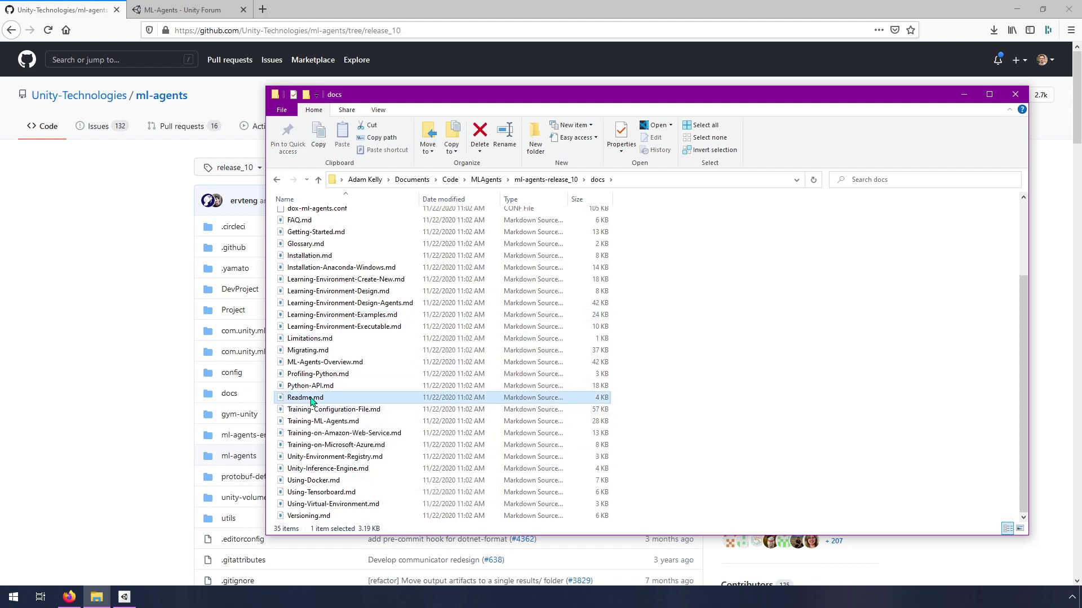
pyautogui.rightClick(312, 401)
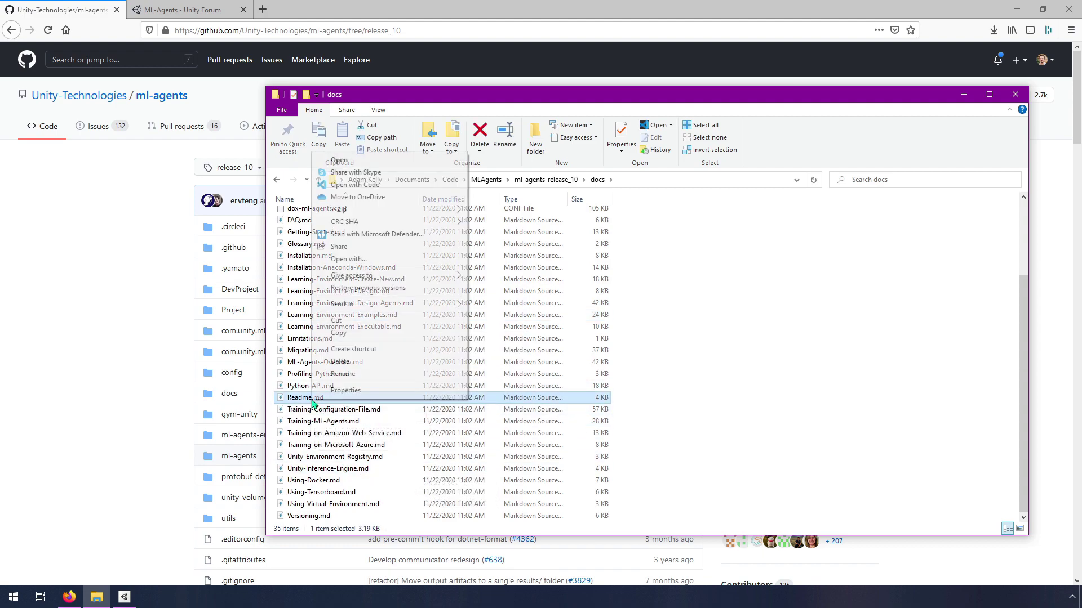
pyautogui.click(375, 190)
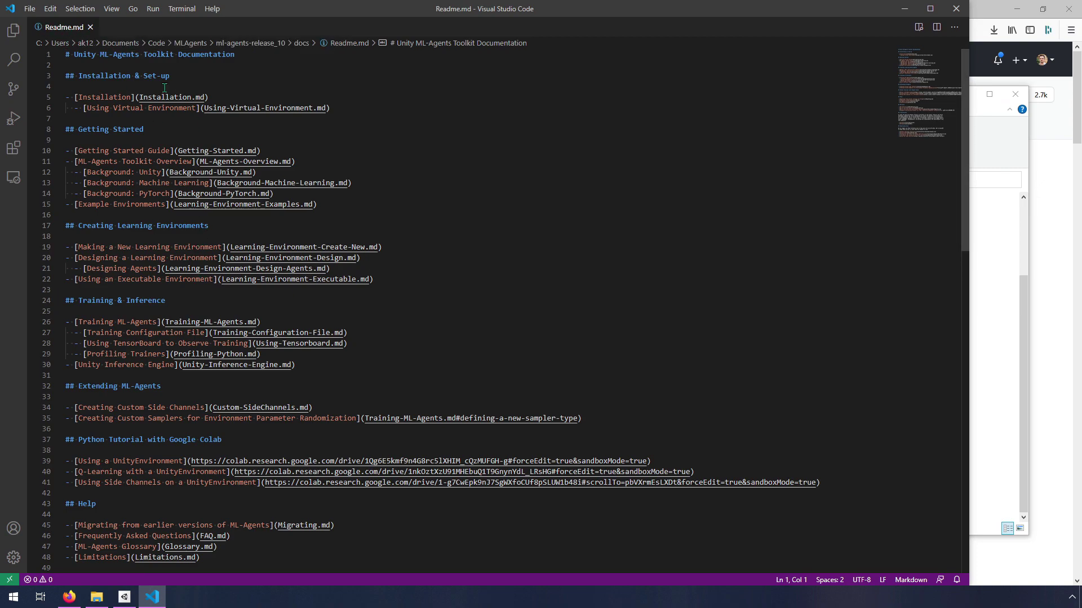
# Show Readme.md as a rendered Markdown preview and enlarge the interface by three zoom levels
pyautogui.rightClick(60, 26)
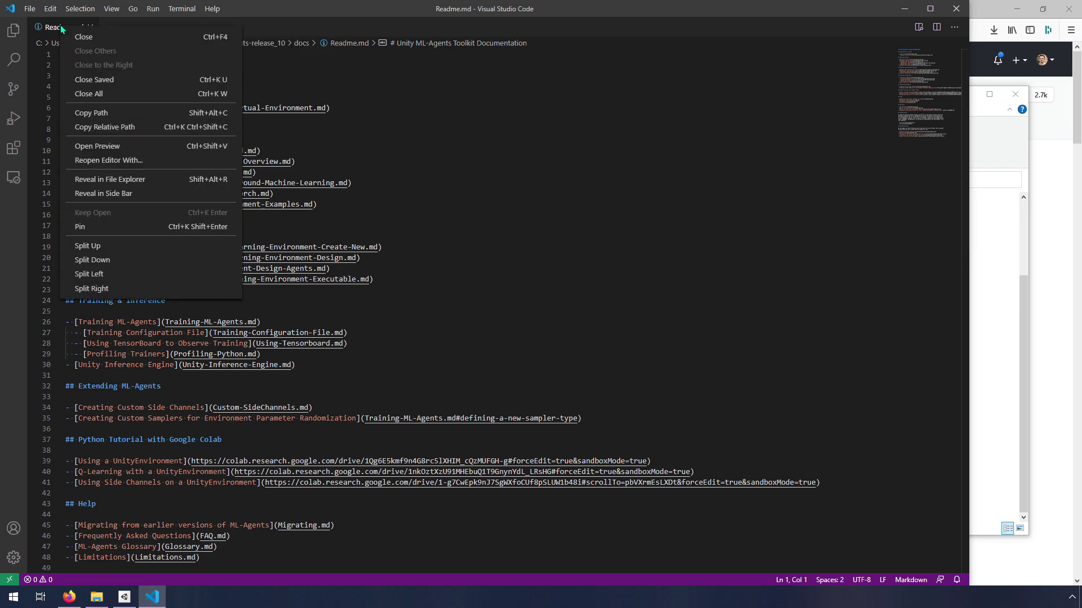
pyautogui.click(99, 147)
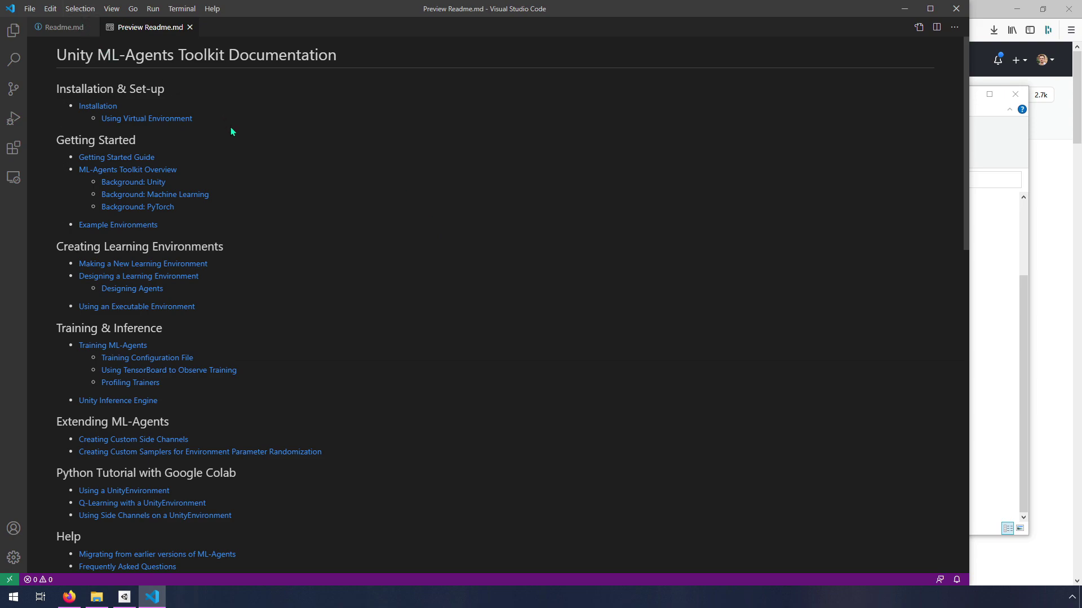
pyautogui.click(111, 10)
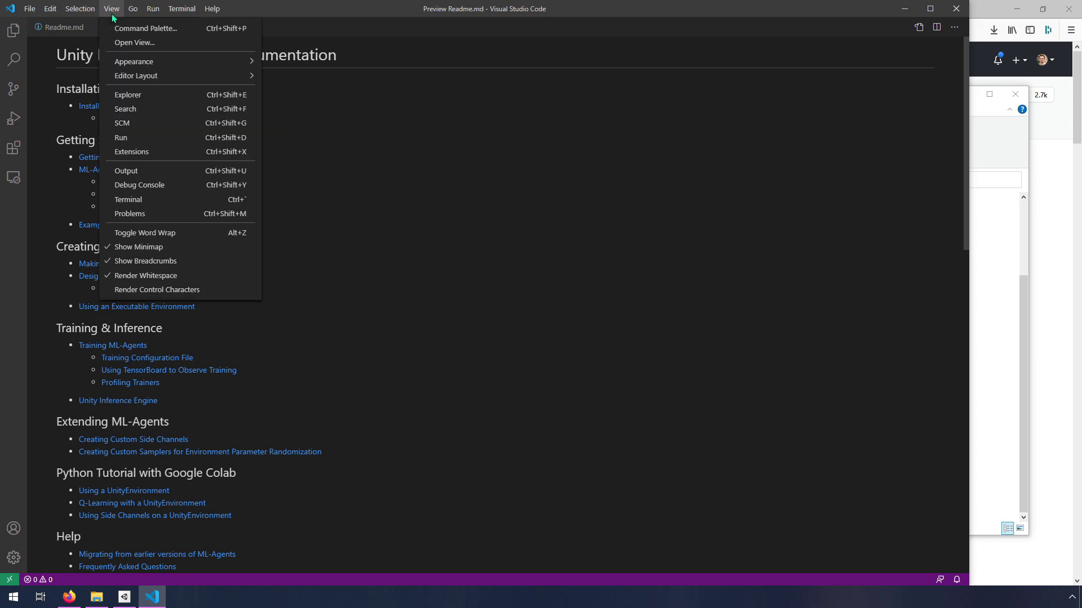
pyautogui.moveTo(127, 66)
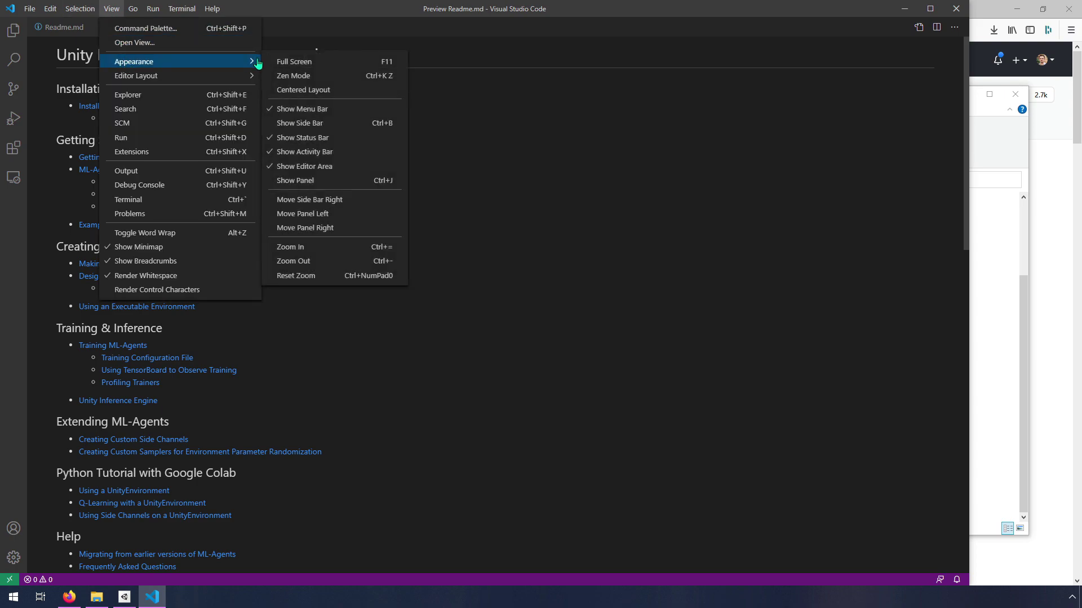
pyautogui.click(335, 249)
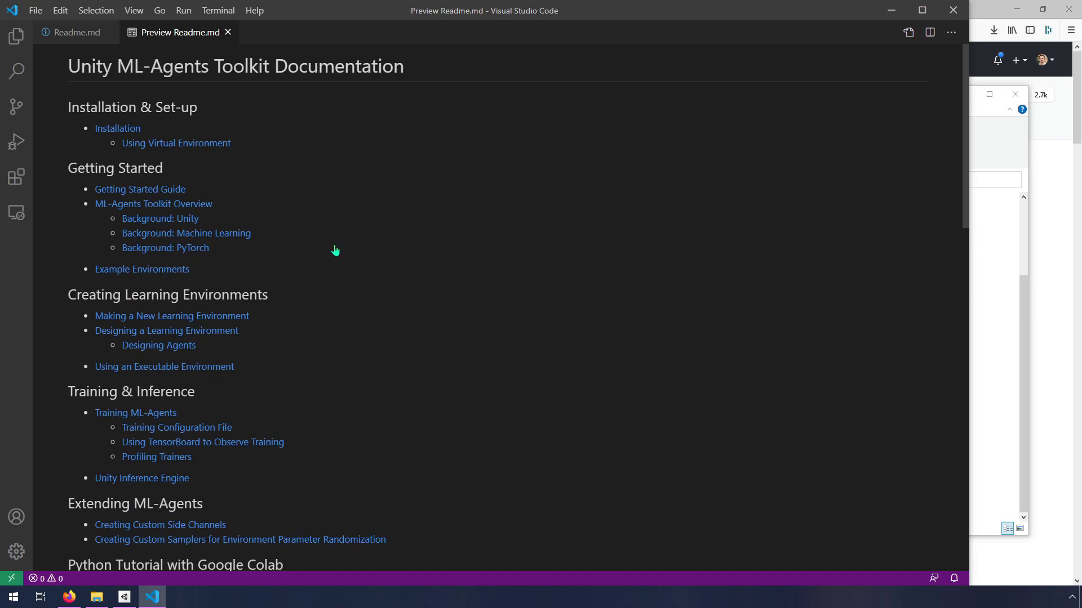
pyautogui.hotkey('ctrl', '=')
pyautogui.hotkey('ctrl', '=')
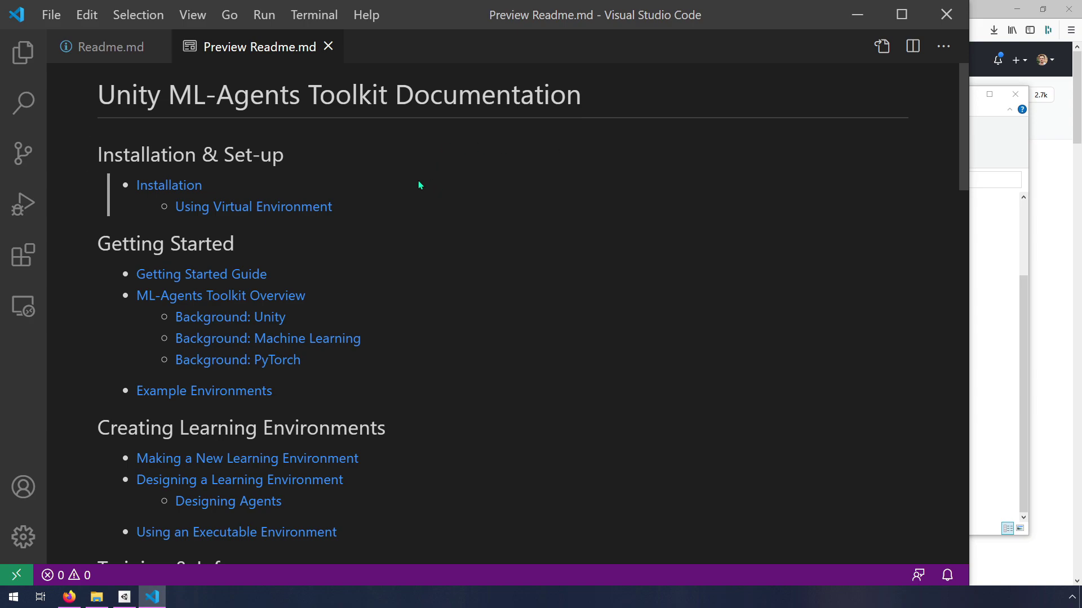
# Open the Installation page from the preview and follow its example environments link to look over the example images
pyautogui.click(159, 186)
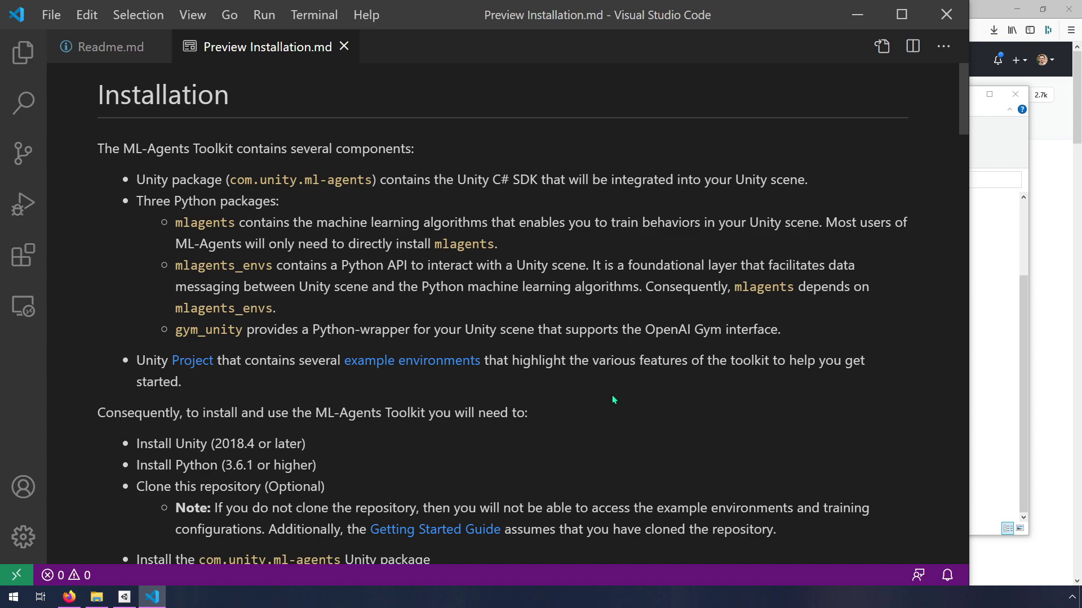
pyautogui.click(386, 367)
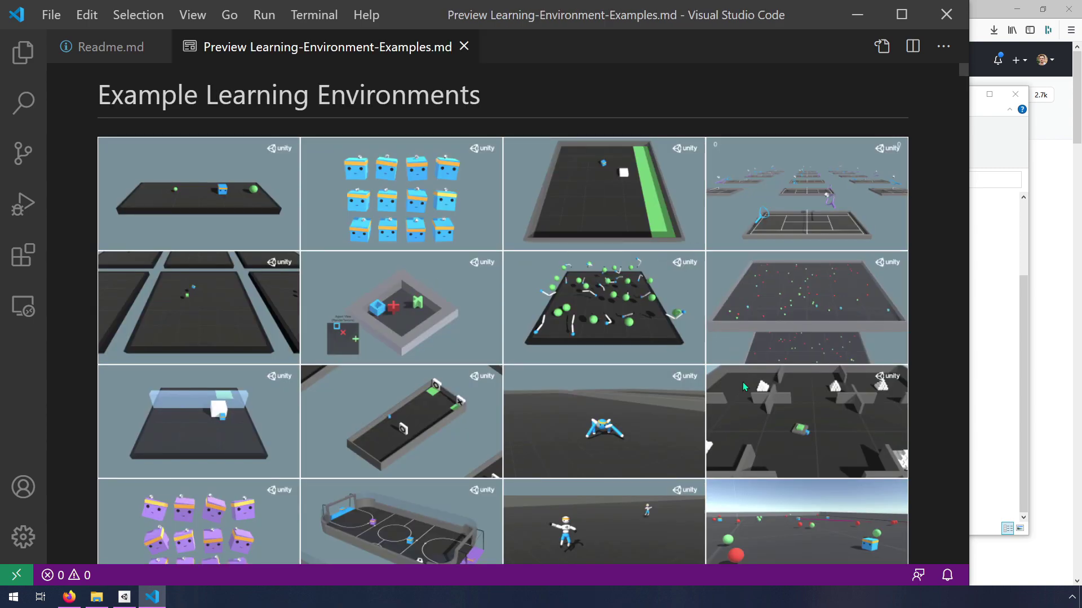
pyautogui.scroll(-2, 743, 382)
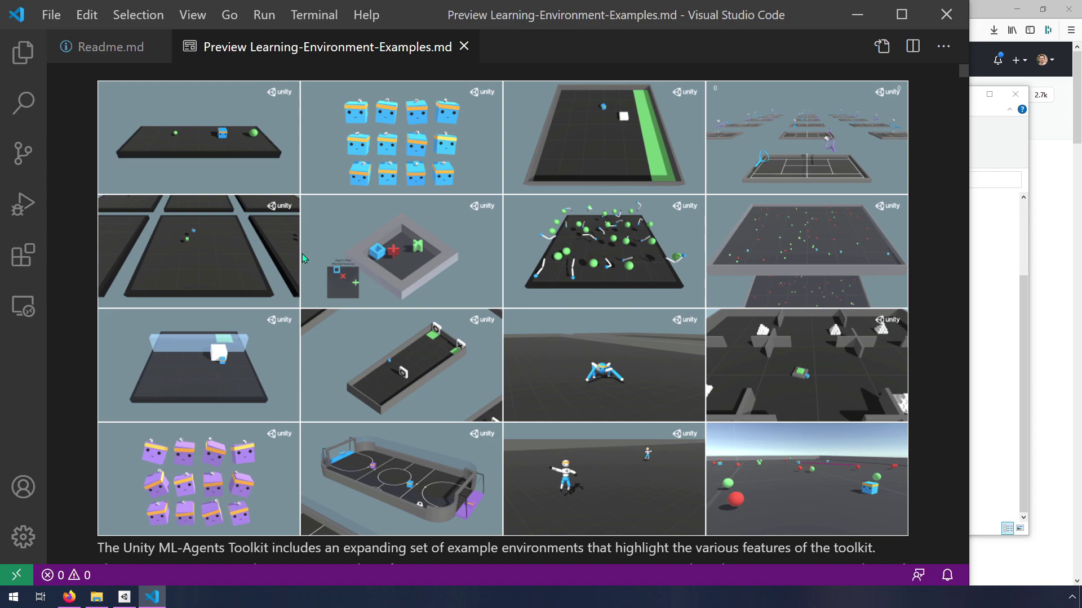
# Return to the Readme preview and reopen the Installation page at the list of install requirements
pyautogui.click(117, 50)
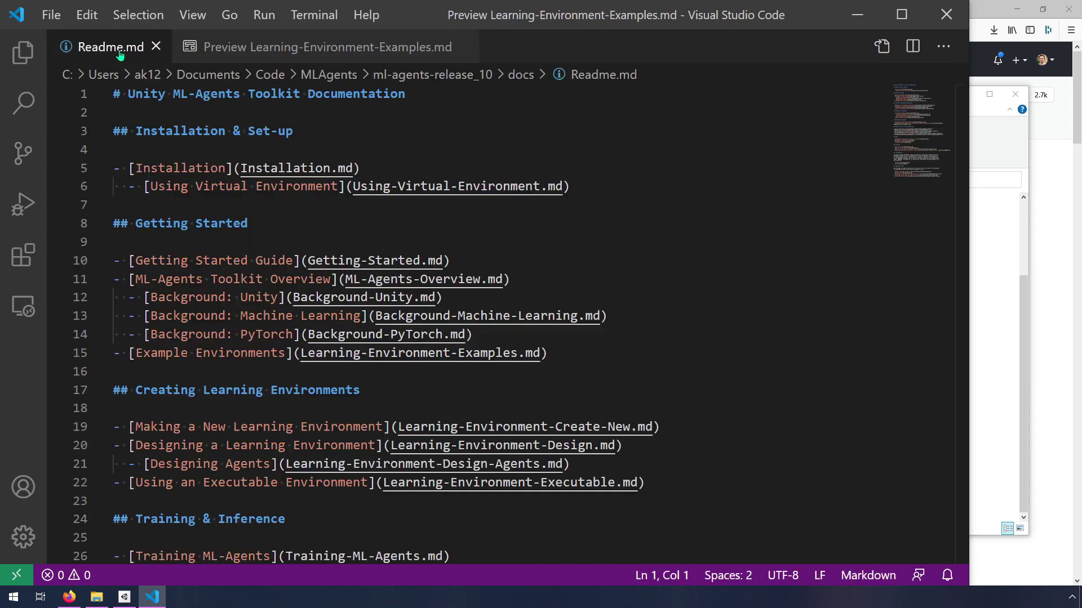
pyautogui.click(259, 47)
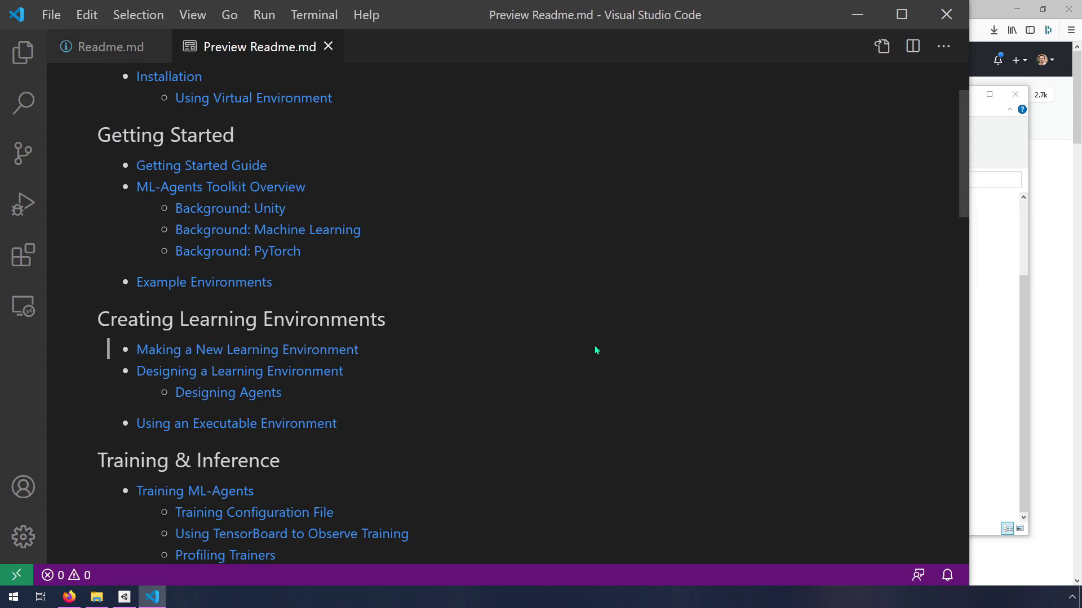
pyautogui.scroll(3, 546, 235)
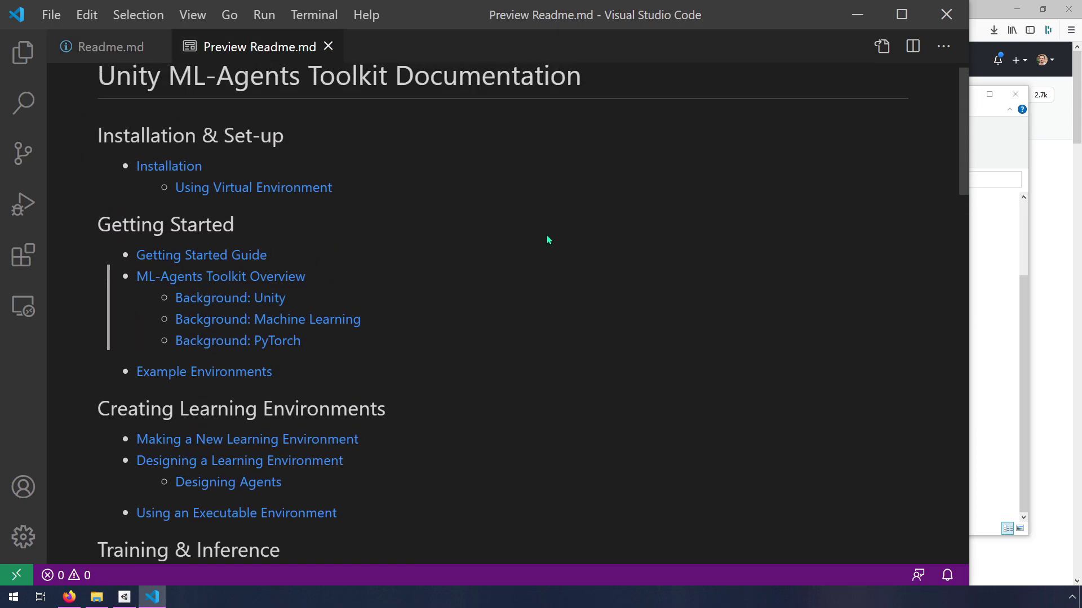
pyautogui.click(150, 185)
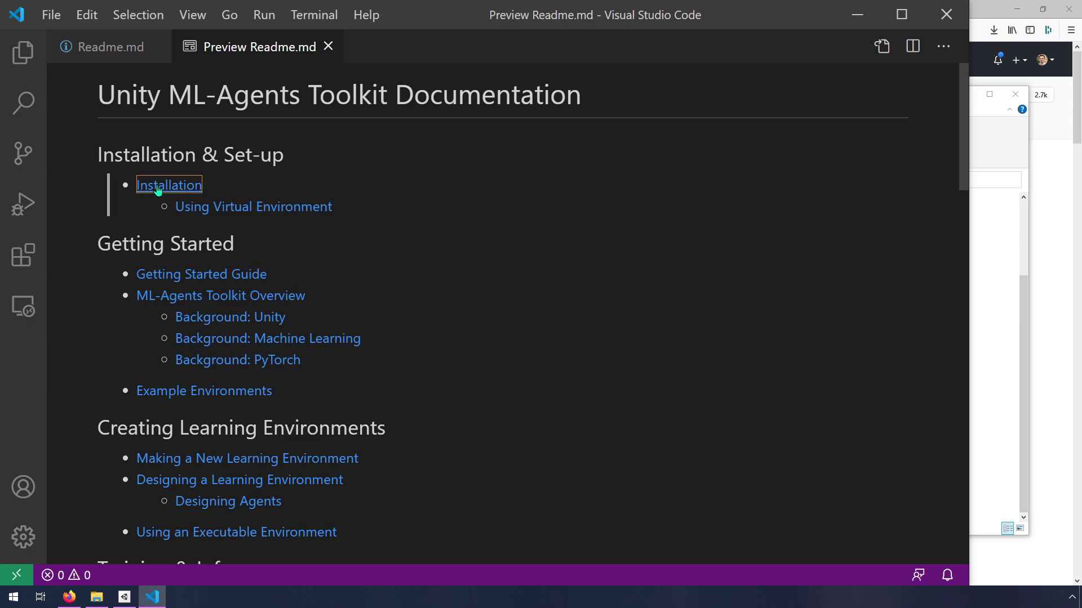
pyautogui.scroll(-3, 785, 338)
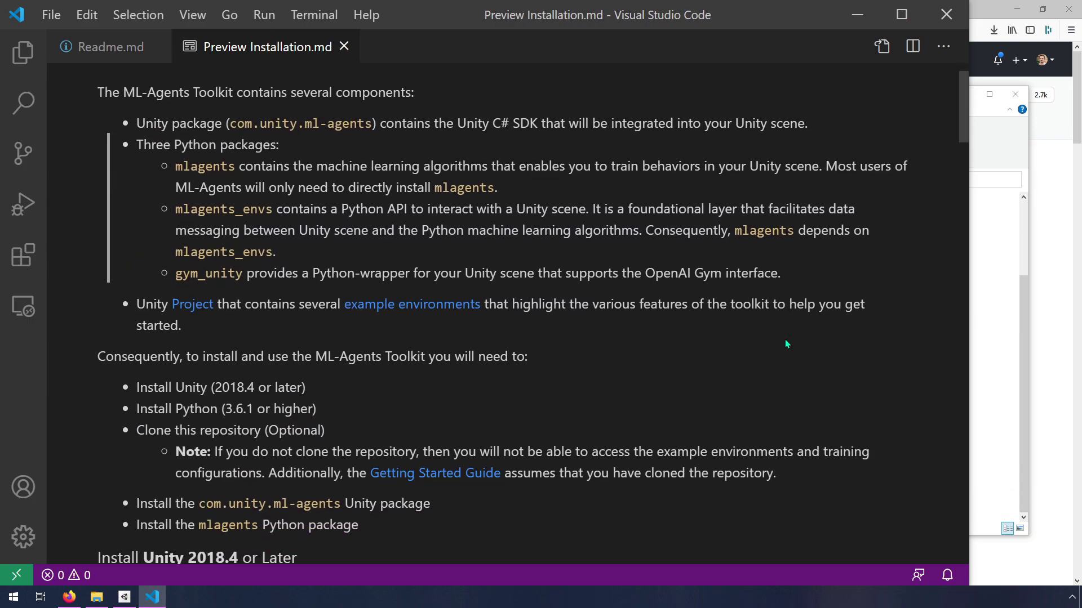
pyautogui.scroll(-1, 785, 338)
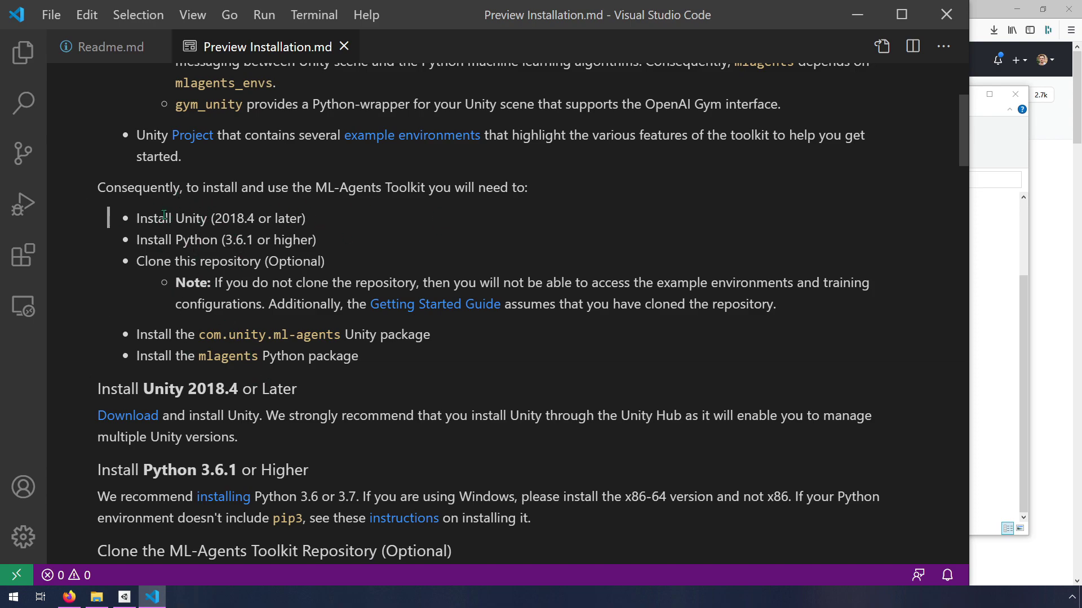
# Switch to Unity Hub and review the installed Unity versions, moving its window beside the install requirements
pyautogui.click(125, 597)
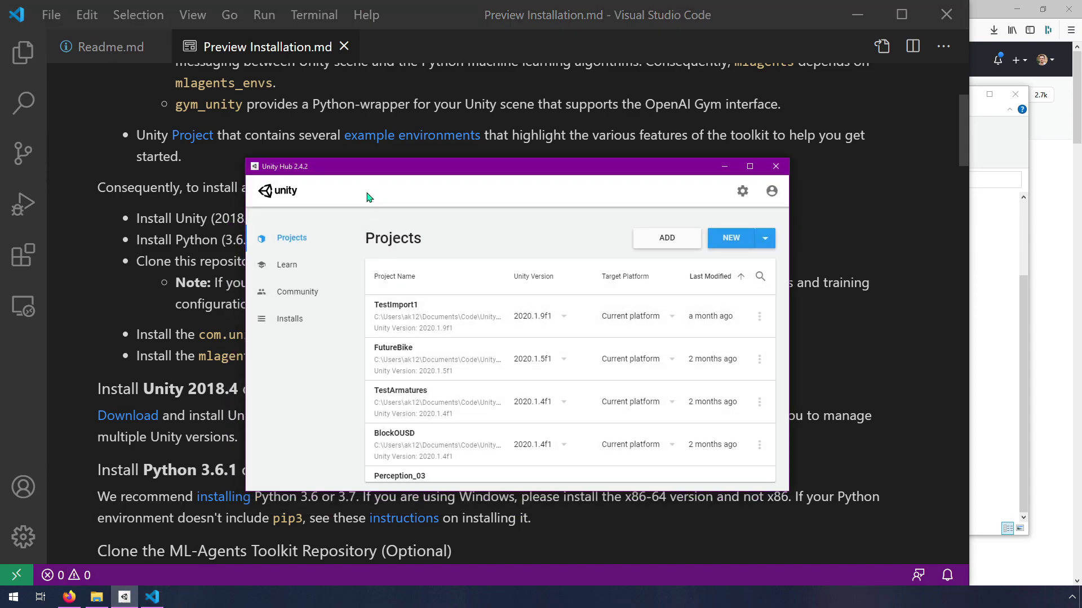
pyautogui.click(289, 318)
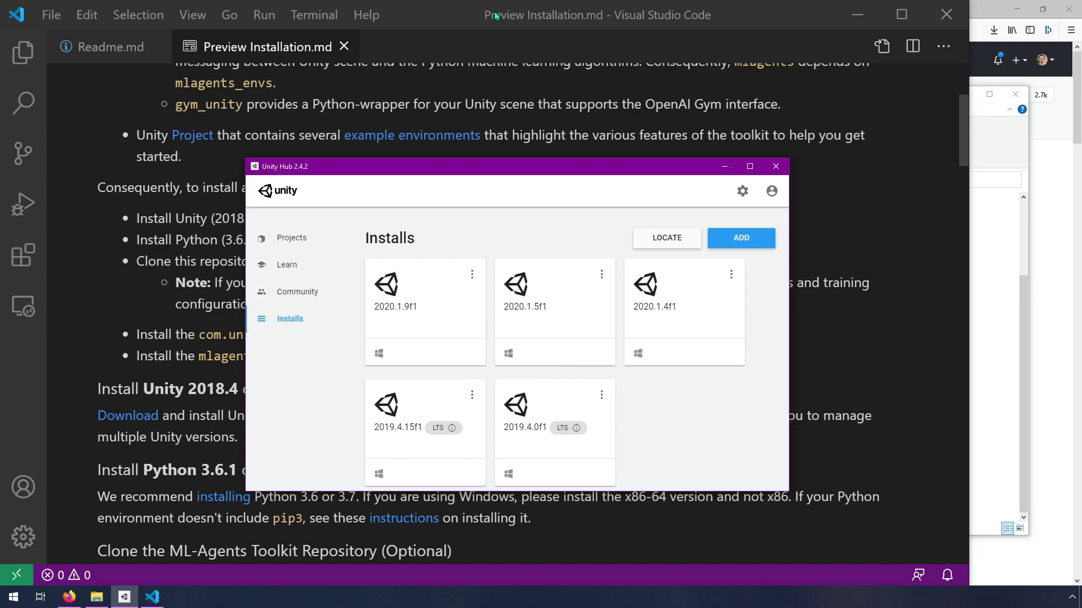
pyautogui.moveTo(408, 169); pyautogui.dragTo(629, 154)
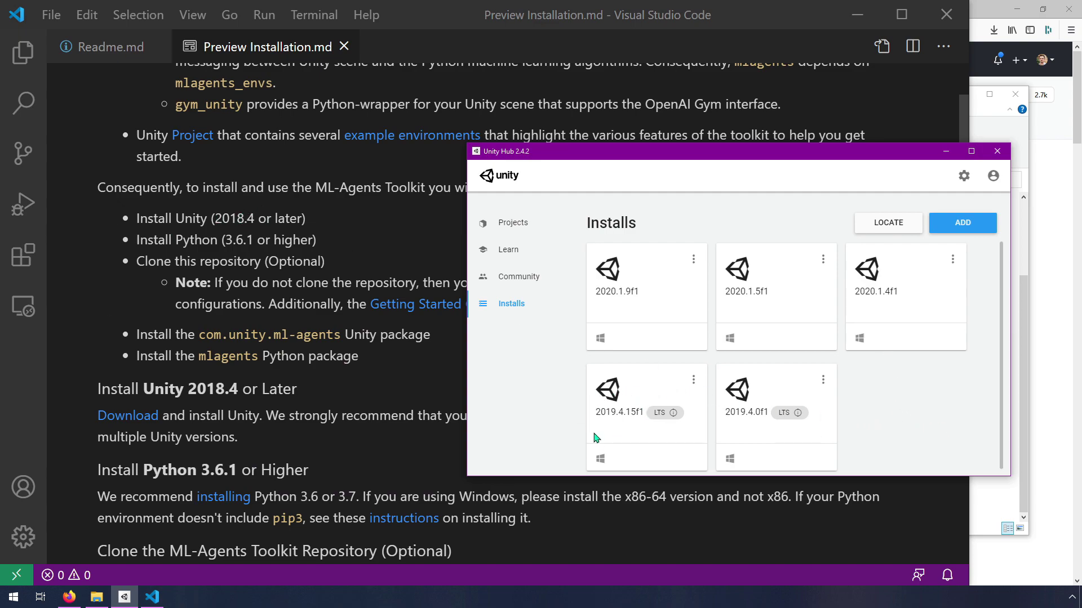
pyautogui.moveTo(605, 414)
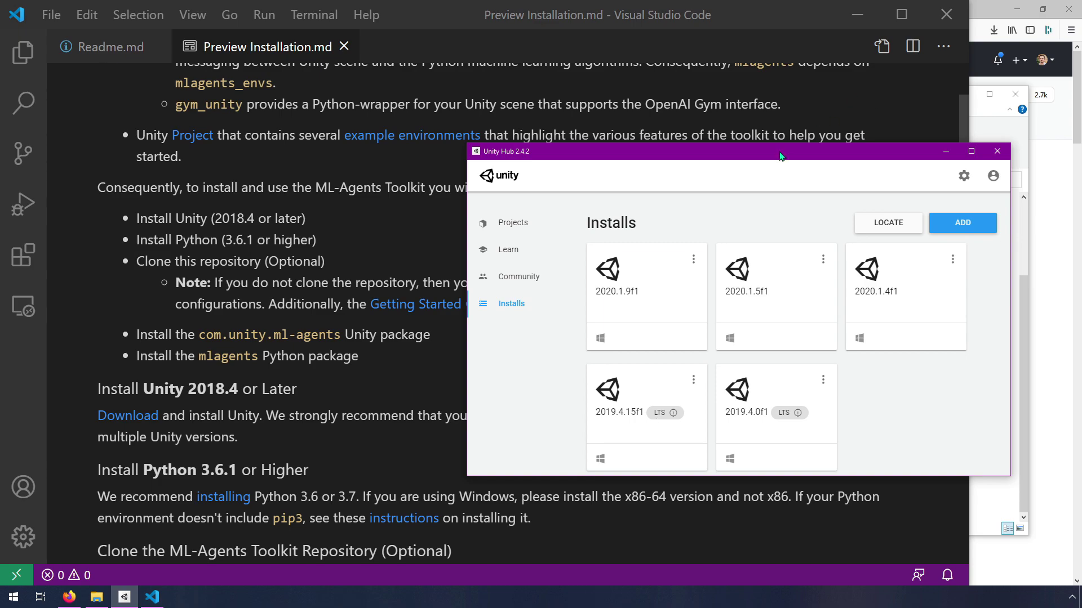
pyautogui.moveTo(780, 156); pyautogui.dragTo(699, 144)
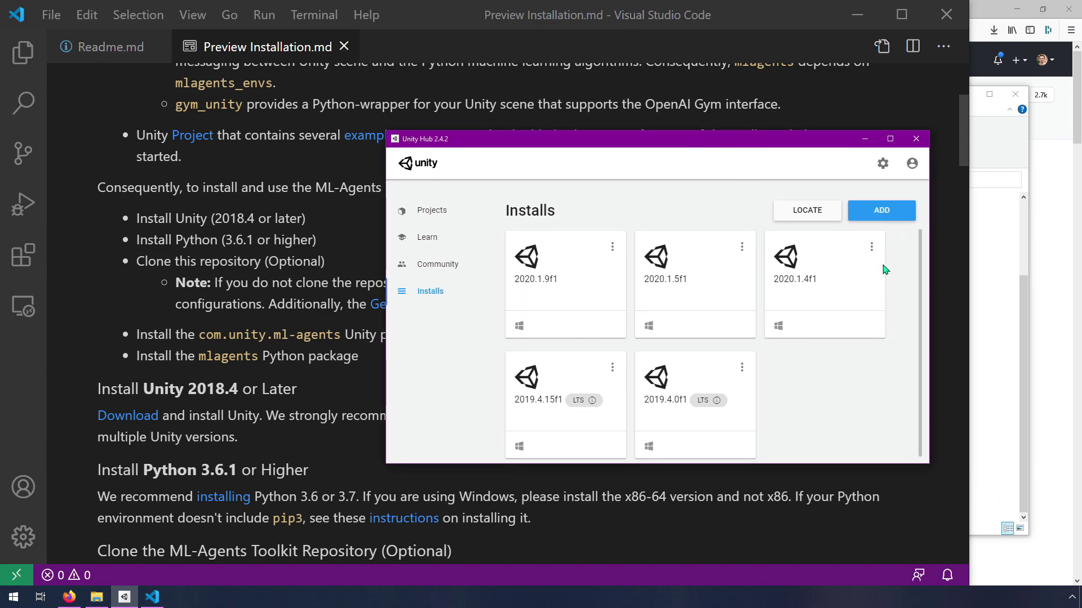
# Check which Unity versions can be added, dismiss the dialog, and minimize Unity Hub after viewing its projects
pyautogui.click(878, 213)
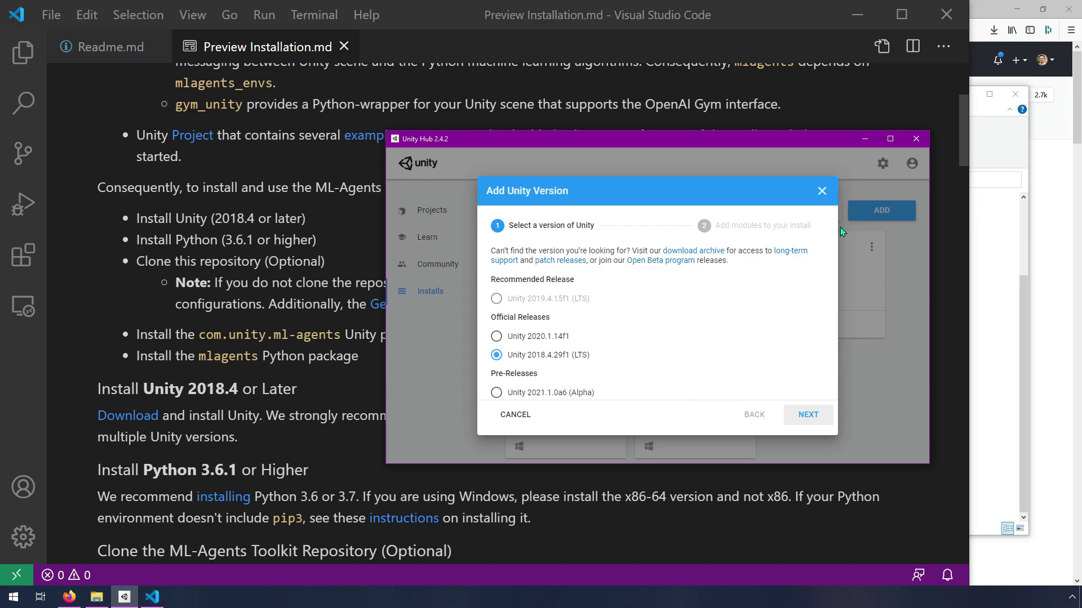
pyautogui.click(822, 191)
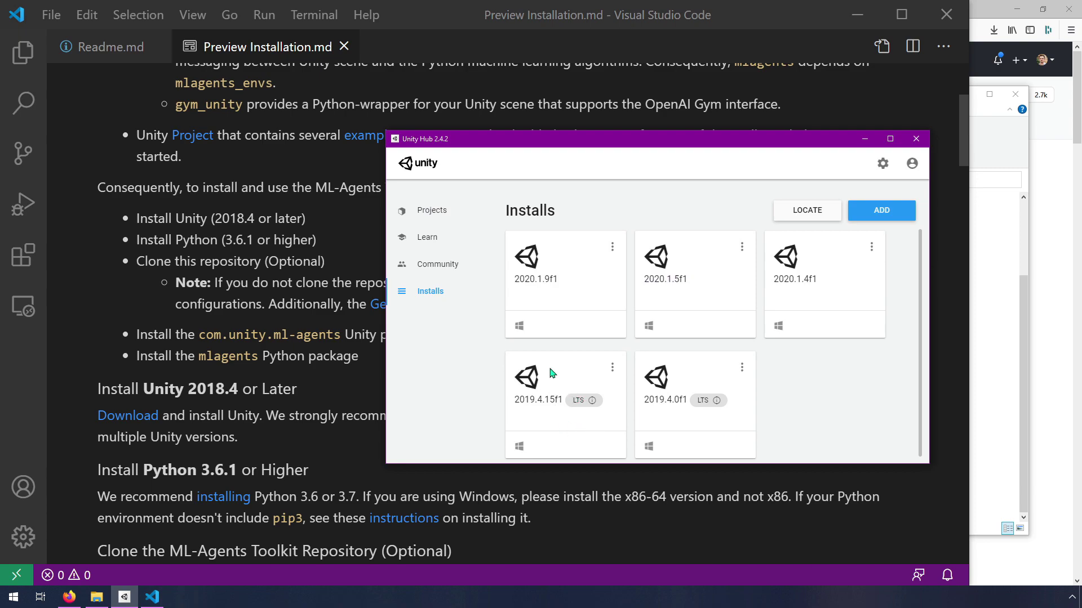
pyautogui.click(426, 215)
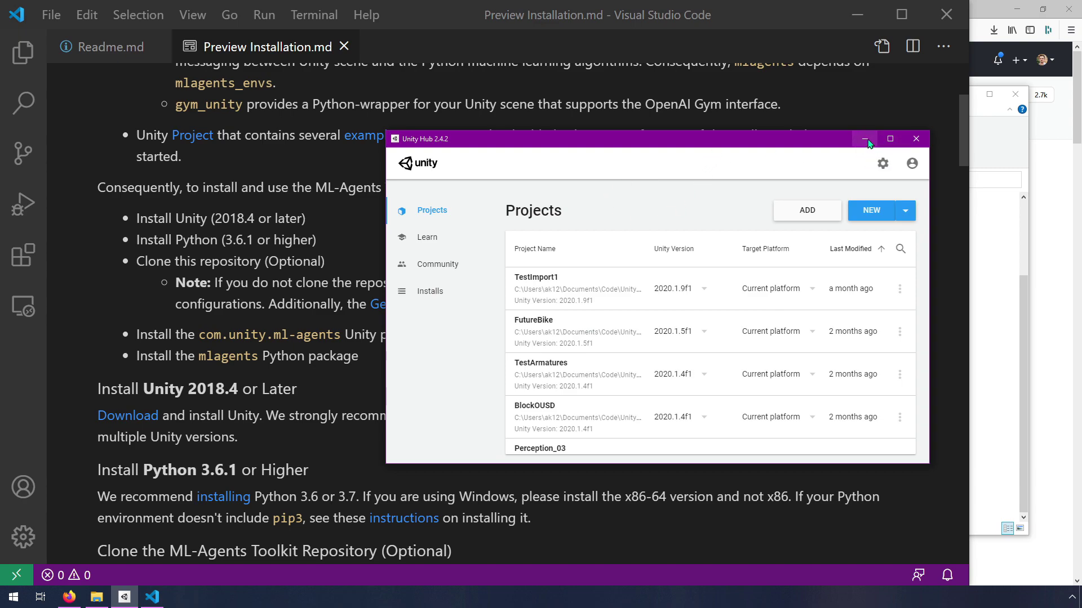
pyautogui.click(865, 140)
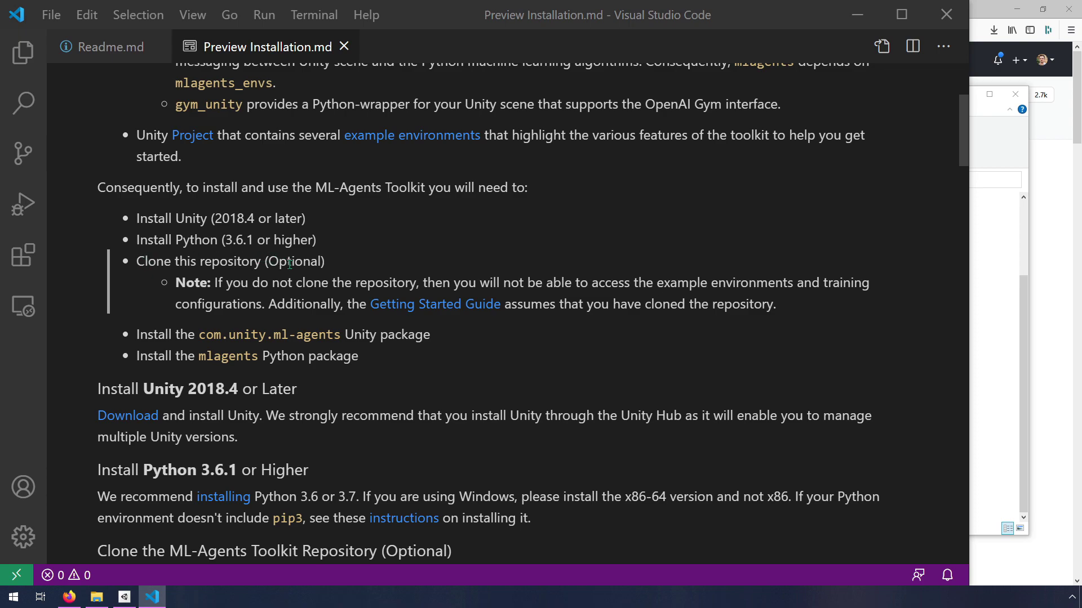
pyautogui.click(104, 602)
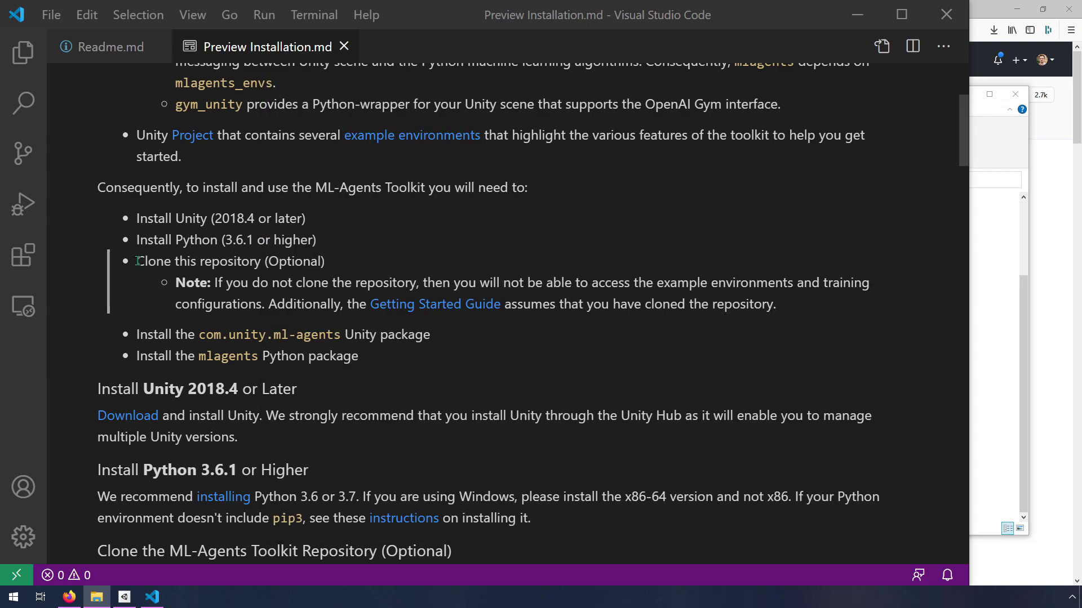
pyautogui.click(156, 267)
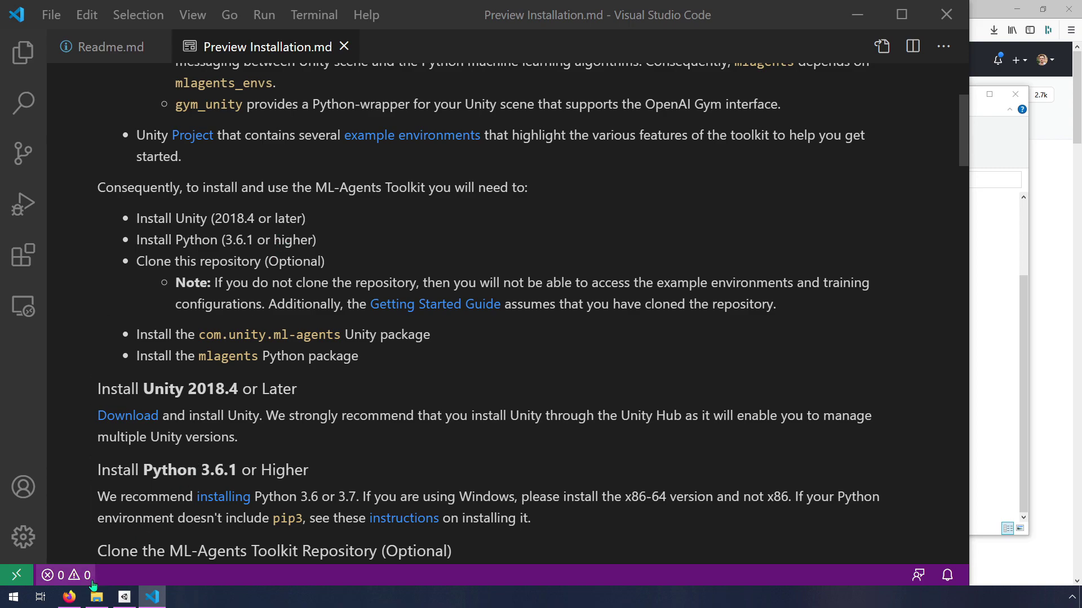
# Switch to Firefox, search the web for anaconda, and open the Anaconda website from the results
pyautogui.moveTo(79, 603)
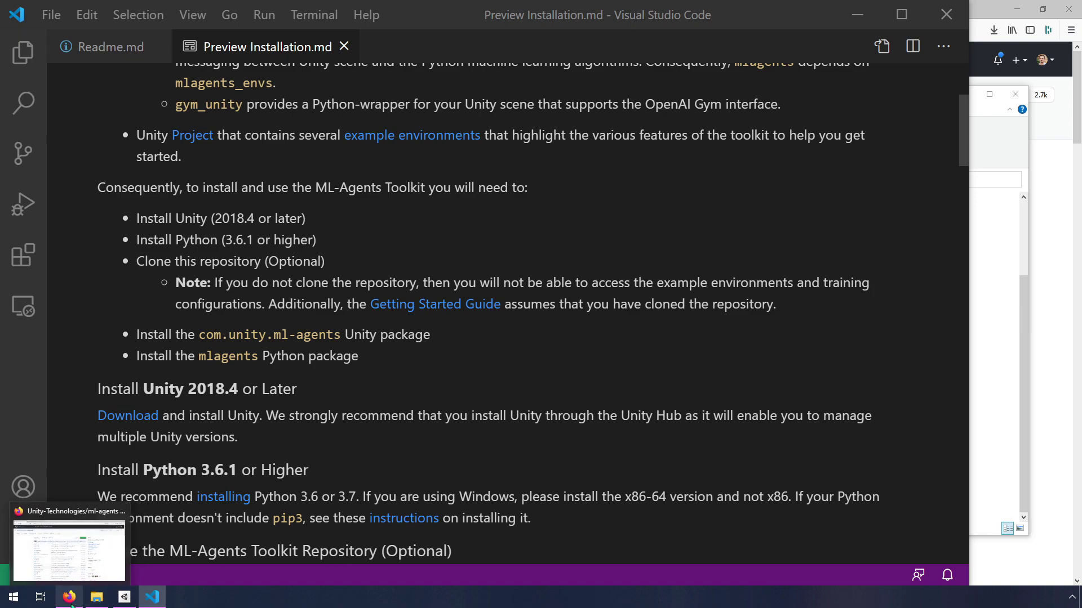
pyautogui.click(69, 599)
pyautogui.click(266, 13)
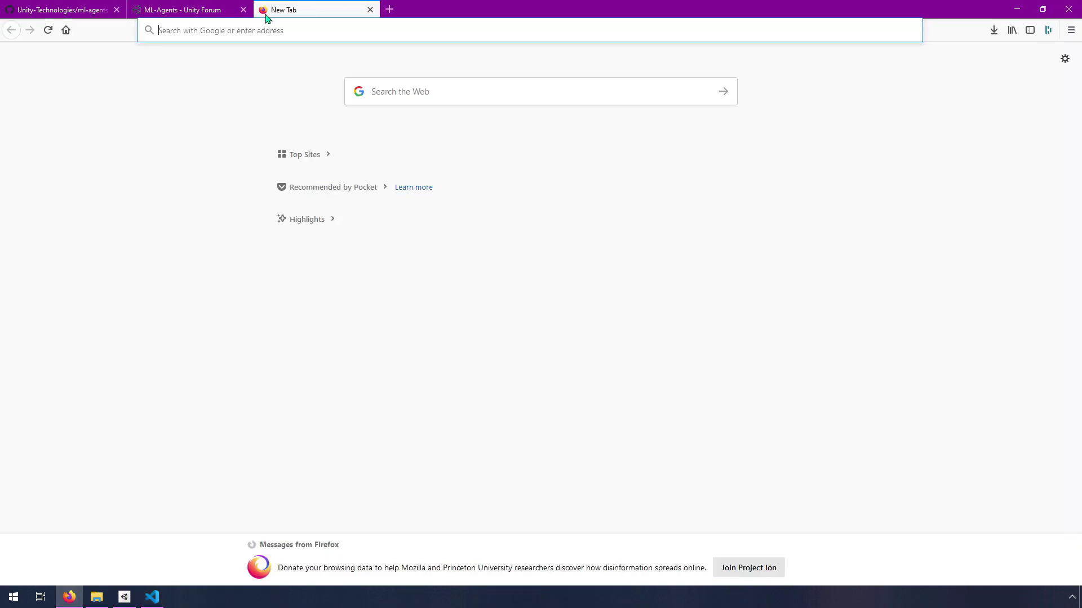
pyautogui.write('ananconda')
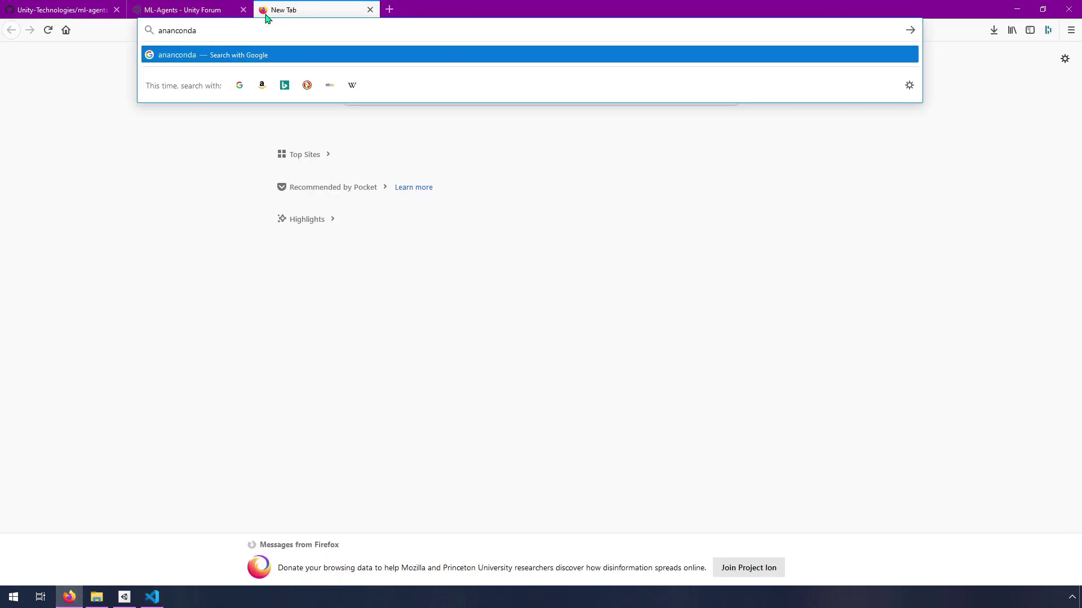
pyautogui.press('BackSpace')
pyautogui.press('BackSpace')
pyautogui.press('BackSpace')
pyautogui.press('BackSpace')
pyautogui.press('BackSpace')
pyautogui.press('BackSpace')
pyautogui.write('conda')
pyautogui.press('Return')
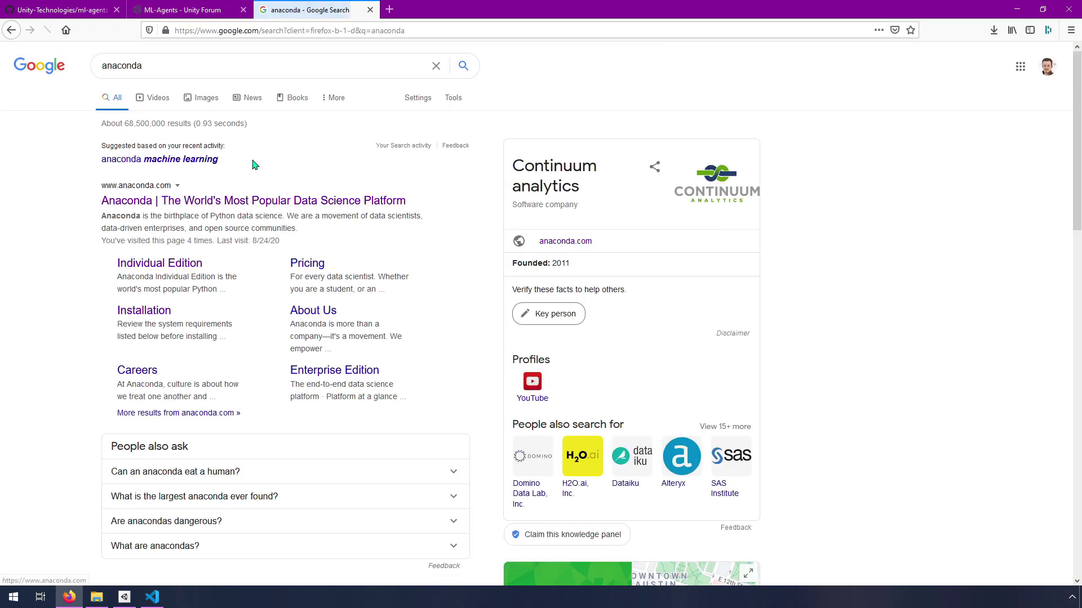
pyautogui.click(149, 207)
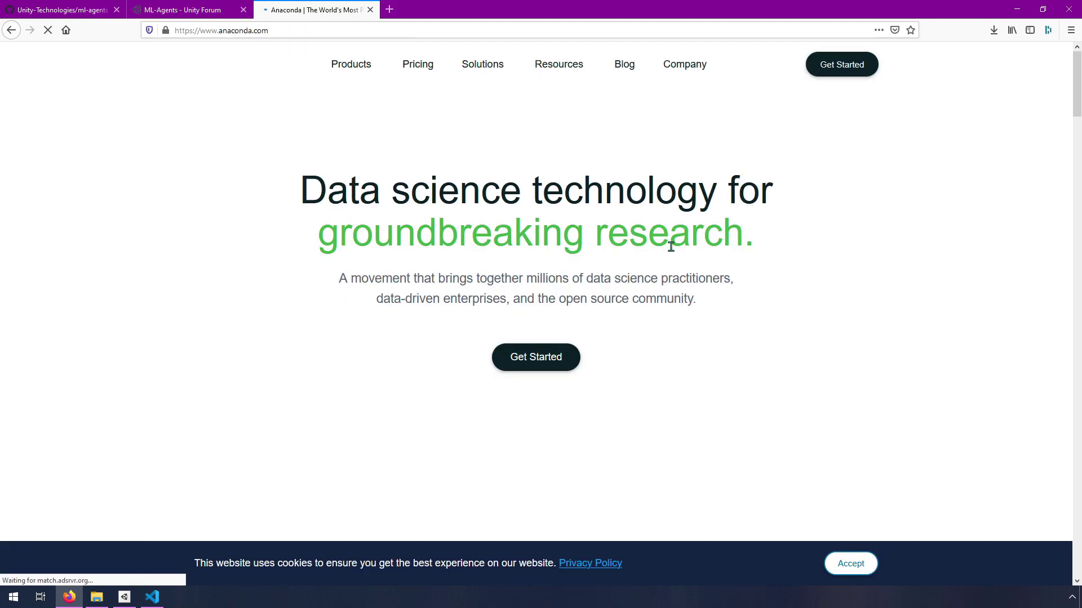
# Look over the Anaconda home page for its product editions and return to the page's start
pyautogui.scroll(-5, 297, 265)
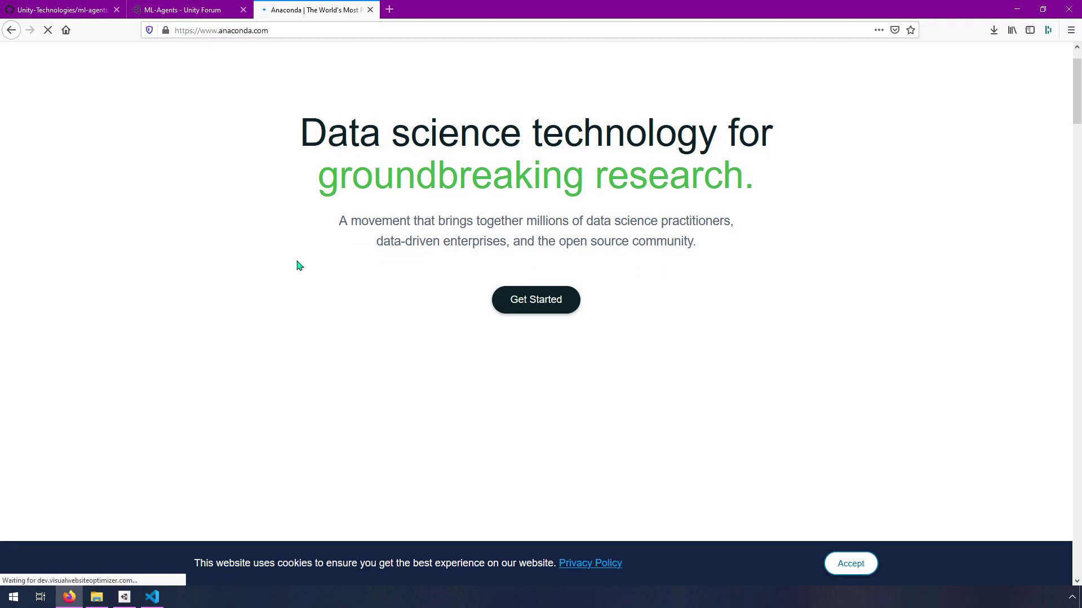
pyautogui.scroll(-10, 298, 263)
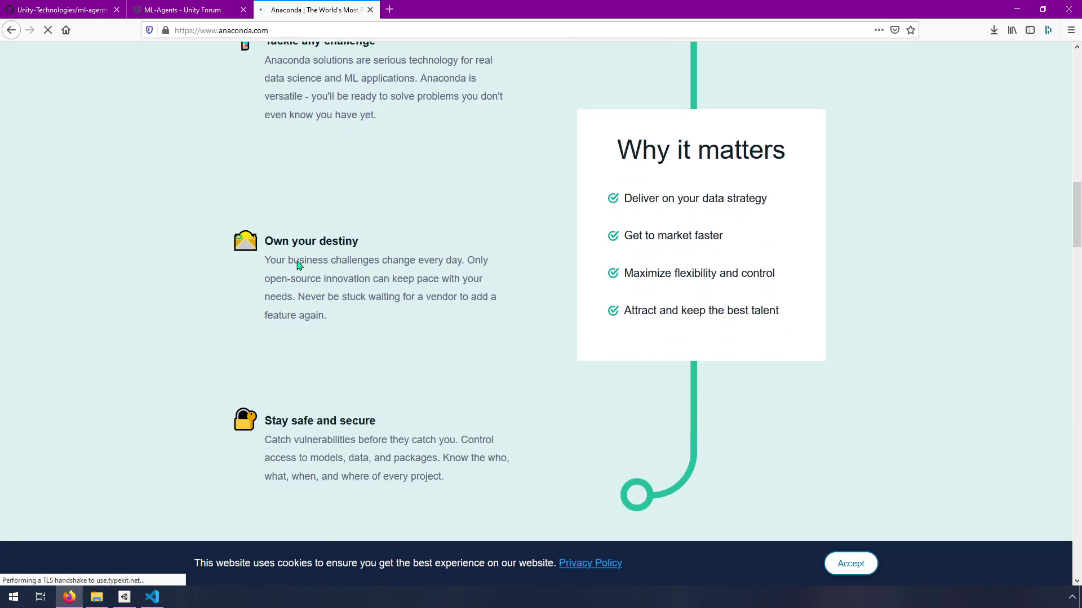
pyautogui.scroll(-3, 298, 260)
pyautogui.scroll(-13, 304, 261)
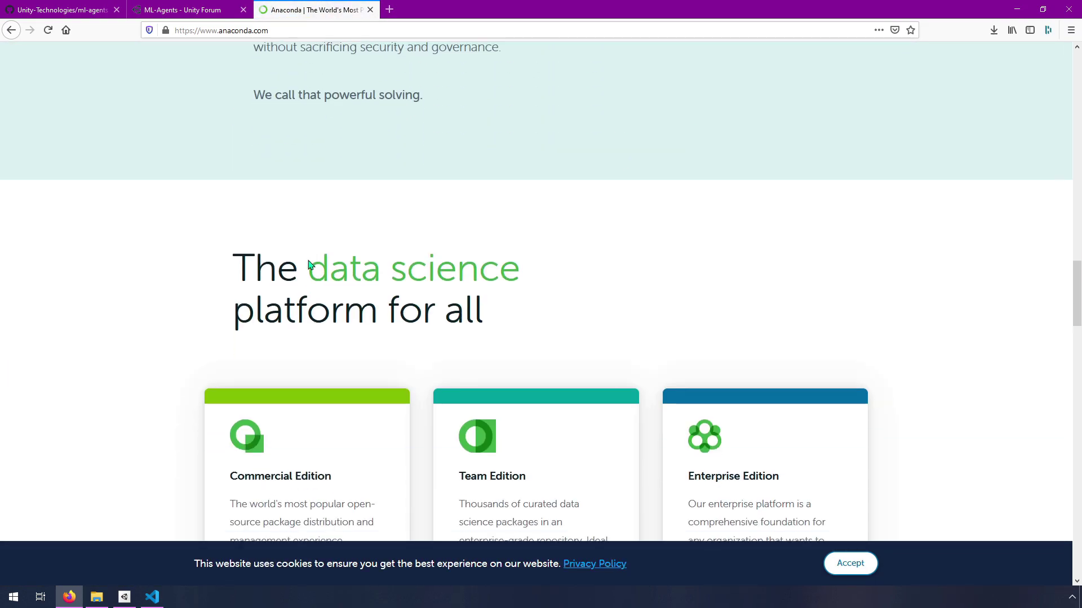
pyautogui.scroll(1, 313, 265)
pyautogui.scroll(-2, 318, 263)
pyautogui.scroll(4, 318, 261)
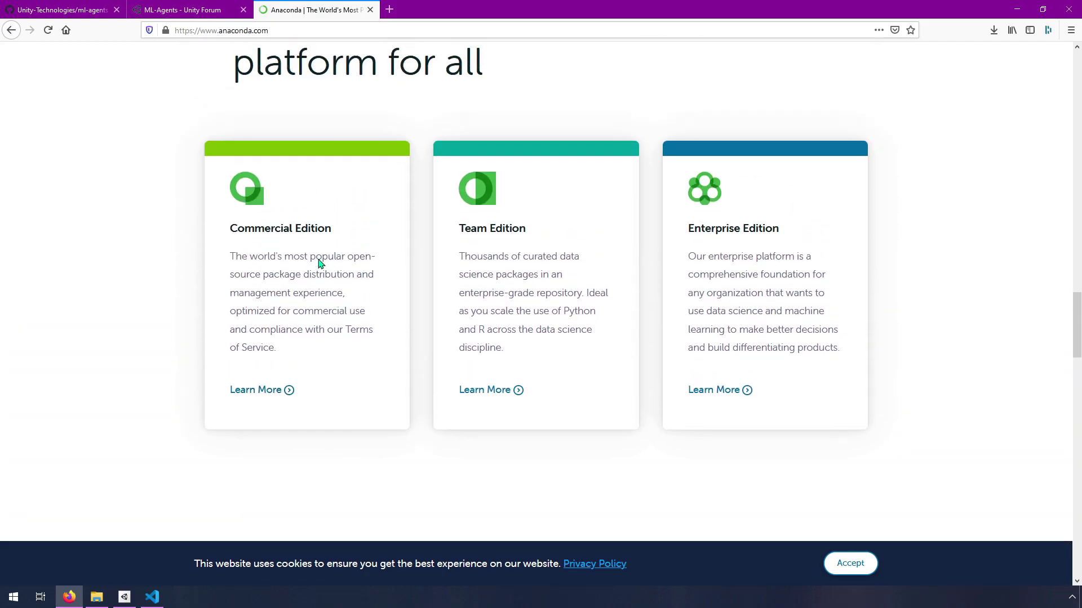
pyautogui.moveTo(1076, 324); pyautogui.dragTo(1076, 83)
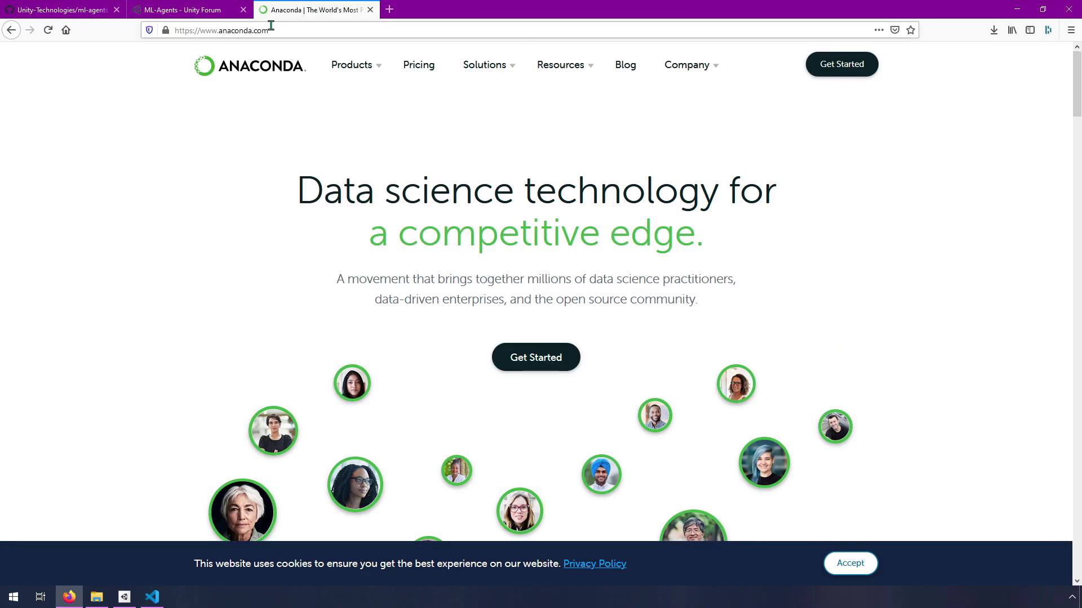
# Open the Anaconda Individual Edition page and go to the Windows graphical installers in its download section
pyautogui.moveTo(372, 67)
pyautogui.click(377, 114)
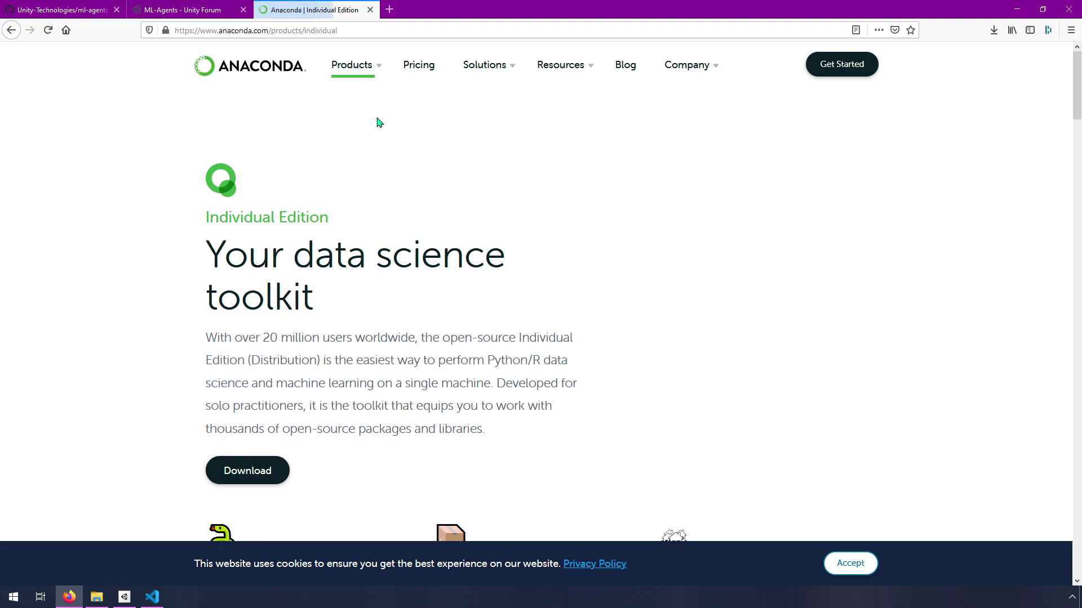
pyautogui.click(237, 475)
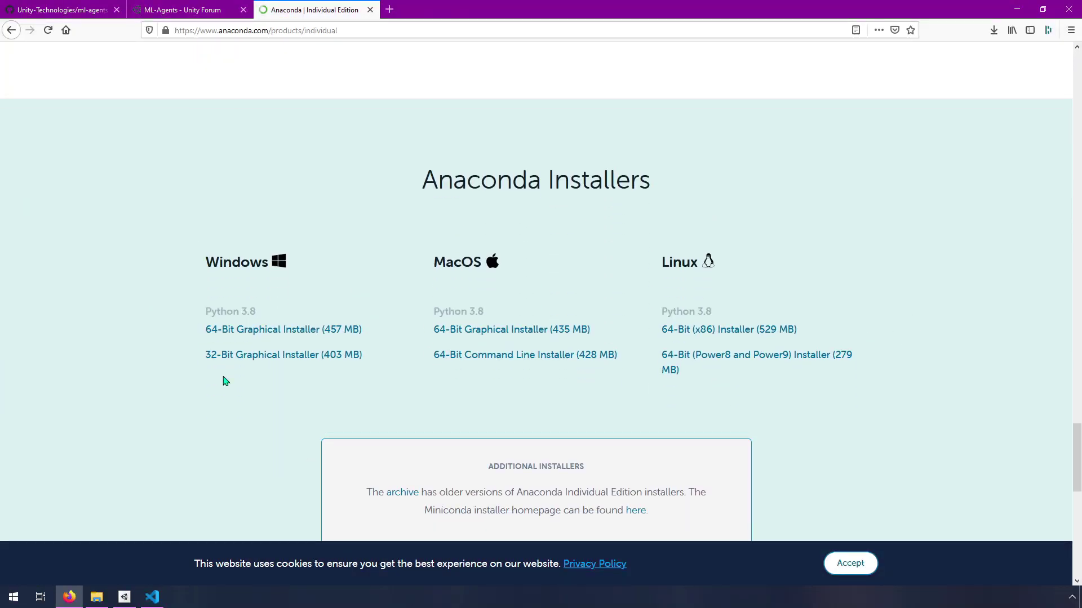
pyautogui.click(276, 332)
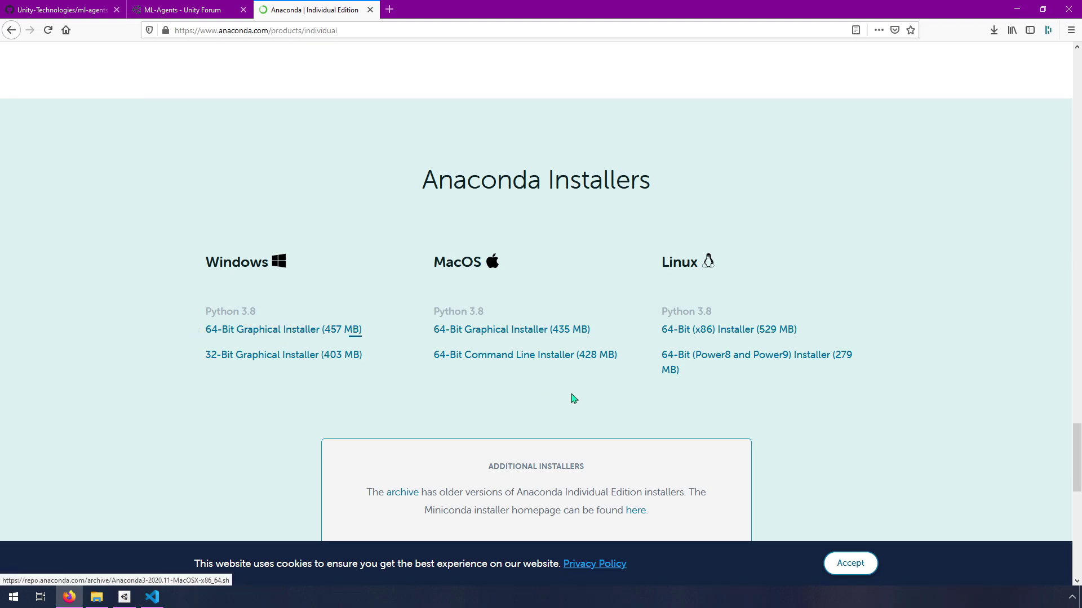
pyautogui.click(338, 361)
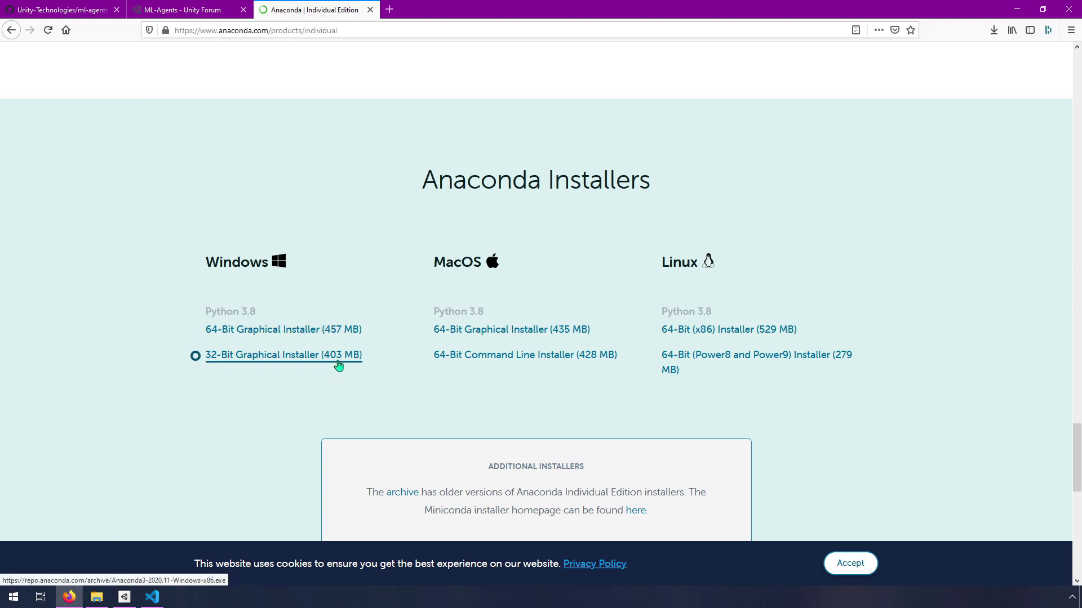
# Open the Anaconda Prompt, reposition its window, and start the Python interpreter in the base environment
pyautogui.click(14, 597)
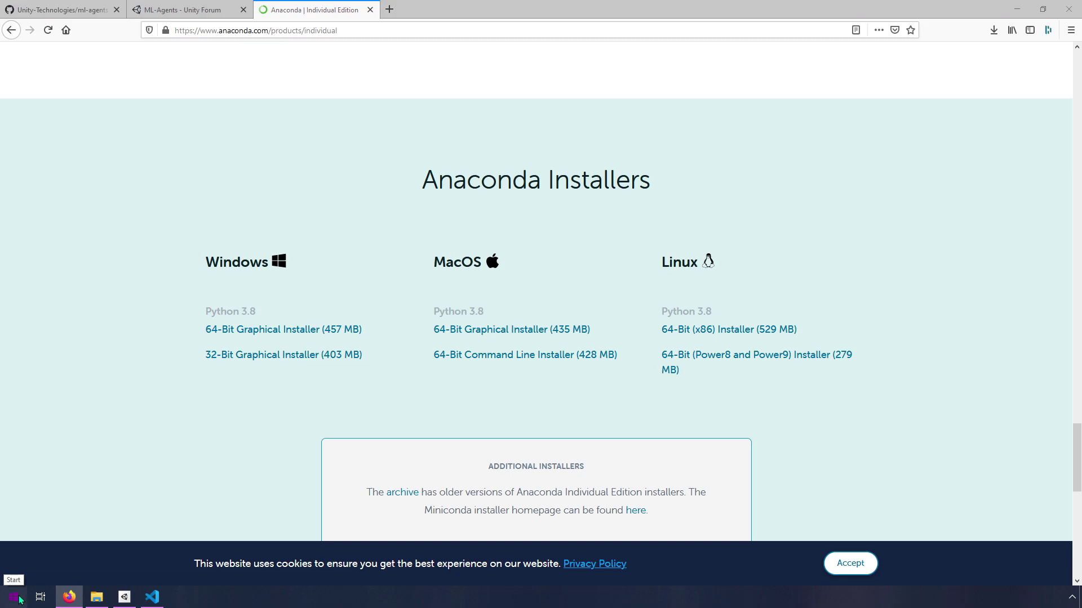
pyautogui.click(320, 291)
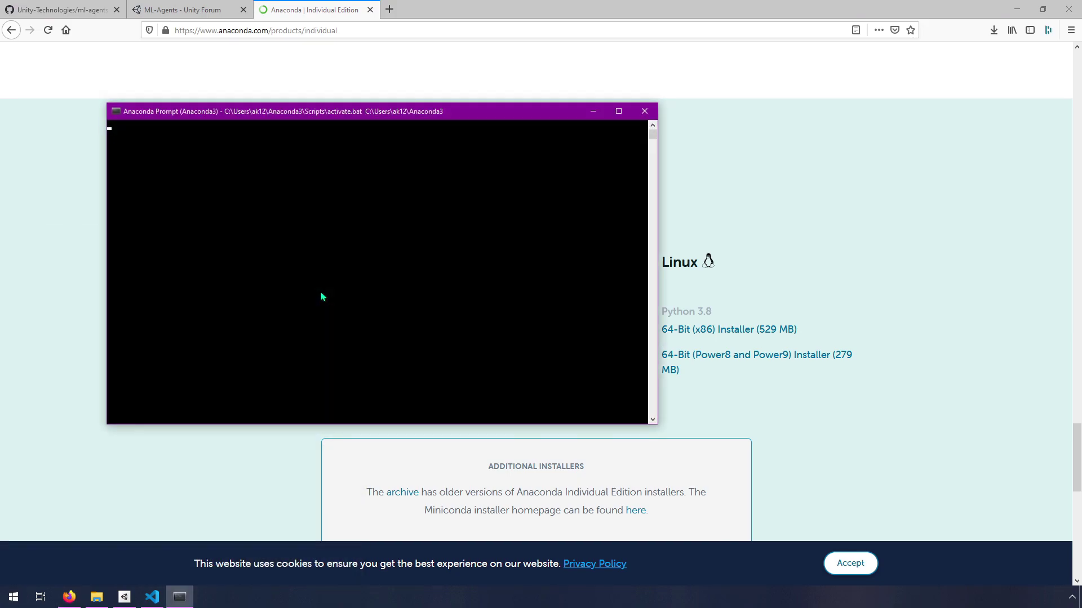
pyautogui.moveTo(250, 116); pyautogui.dragTo(388, 179)
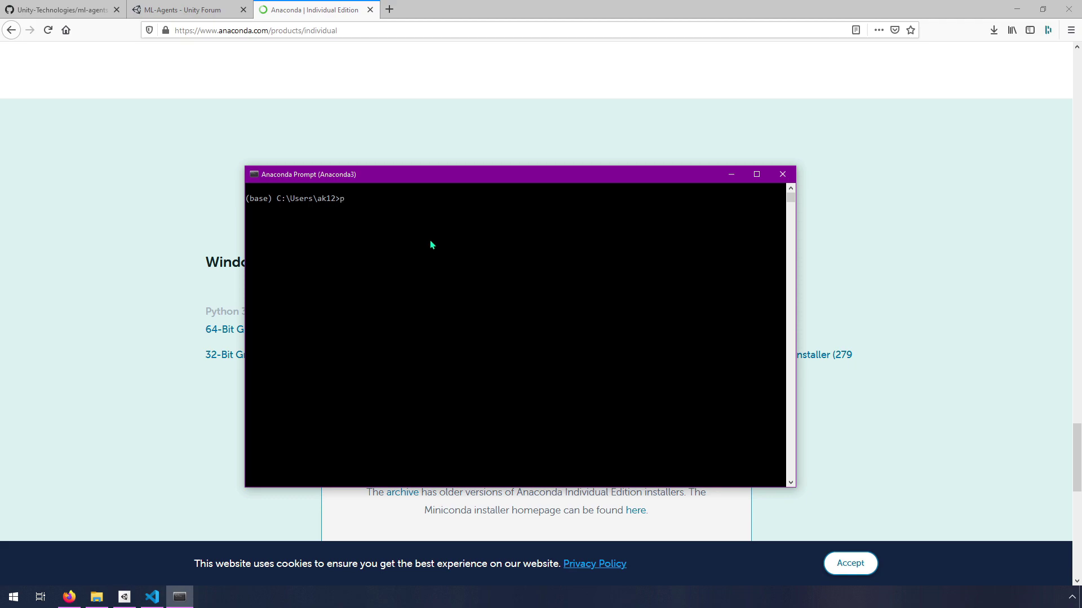
pyautogui.moveTo(275, 200); pyautogui.dragTo(248, 201)
pyautogui.write('ython')
pyautogui.press('Return')
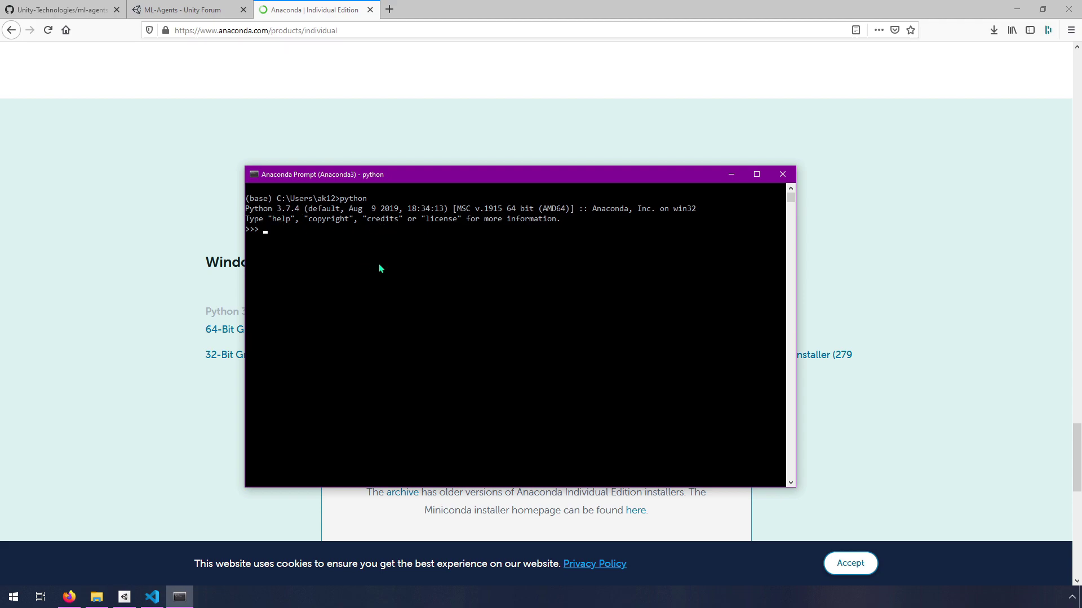
# Print Hello in the Python interpreter and switch back to the Installation preview in Visual Studio Code
pyautogui.write('p')
pyautogui.write("Hello')")
pyautogui.press('Return')
pyautogui.click(152, 597)
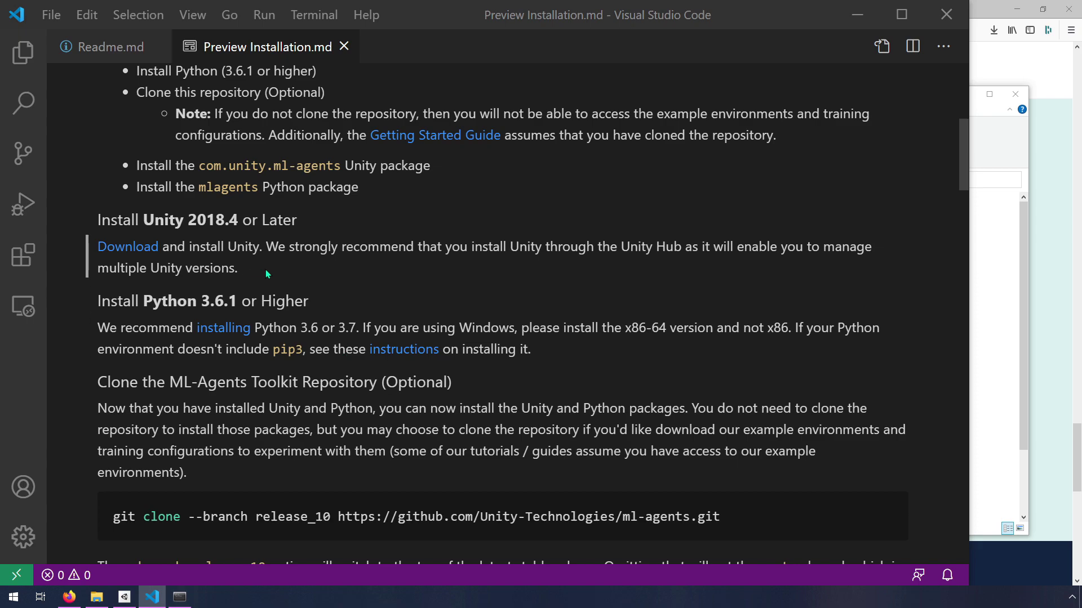
# Switch to Unity Hub and add the Project folder from Code/MLAgents/ml-agents-release_10 to its projects
pyautogui.click(96, 597)
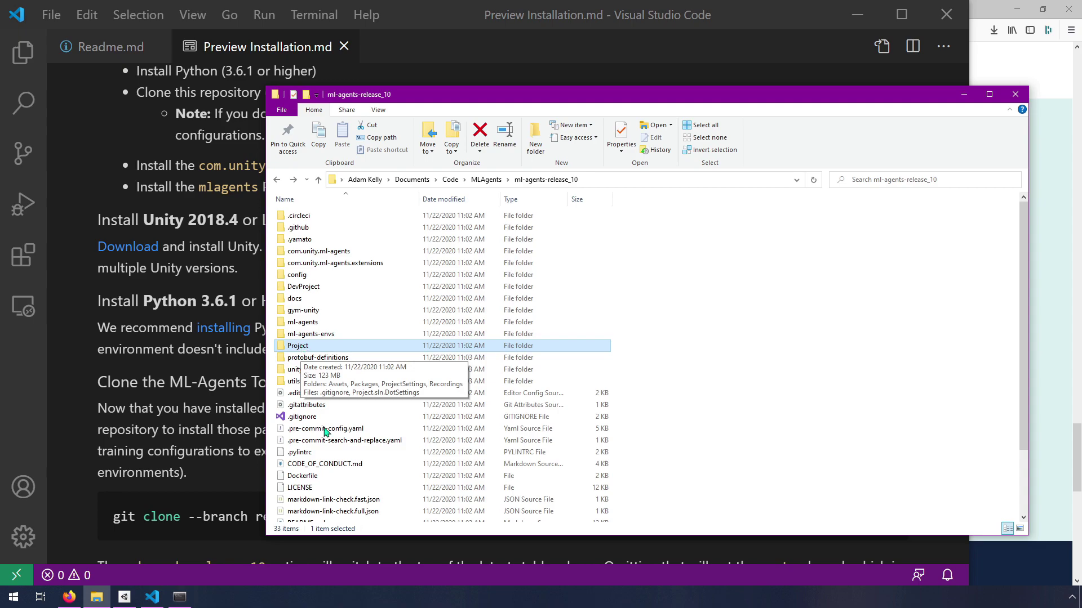
pyautogui.click(133, 597)
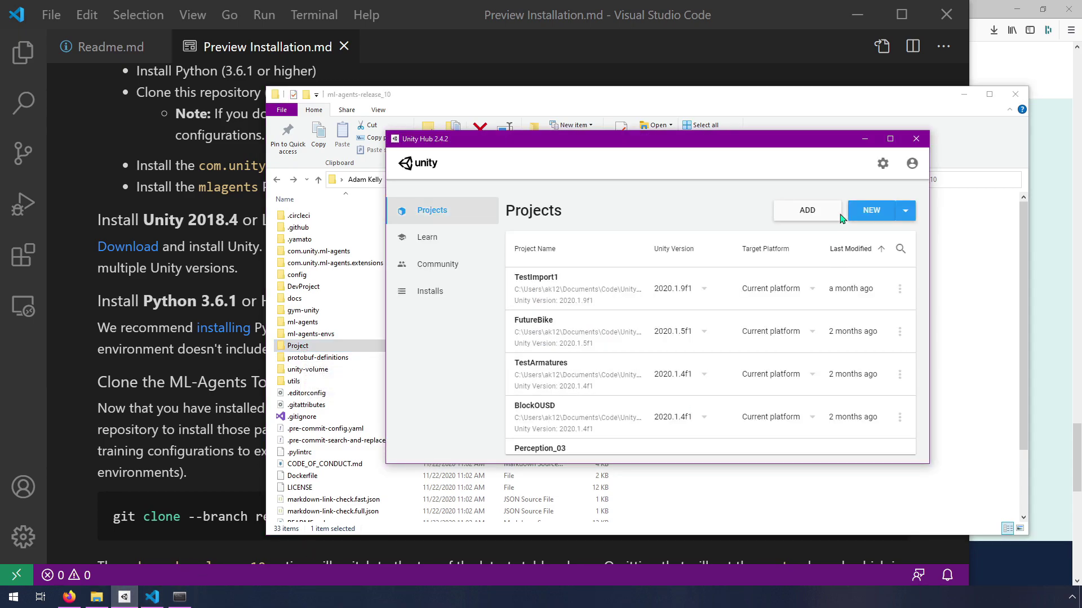
pyautogui.moveTo(597, 145); pyautogui.dragTo(567, 168)
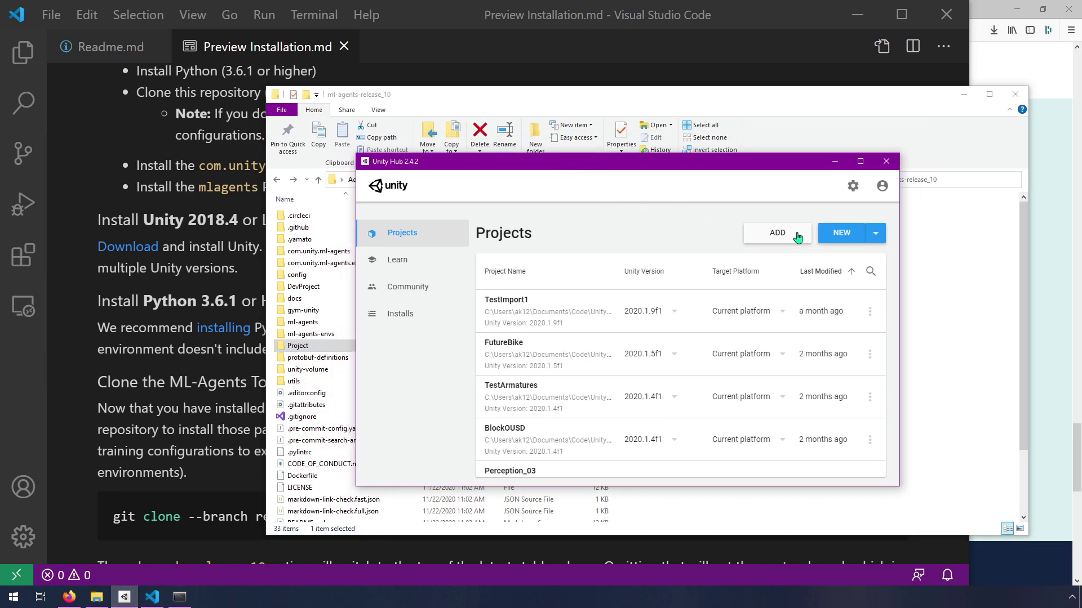
pyautogui.click(768, 234)
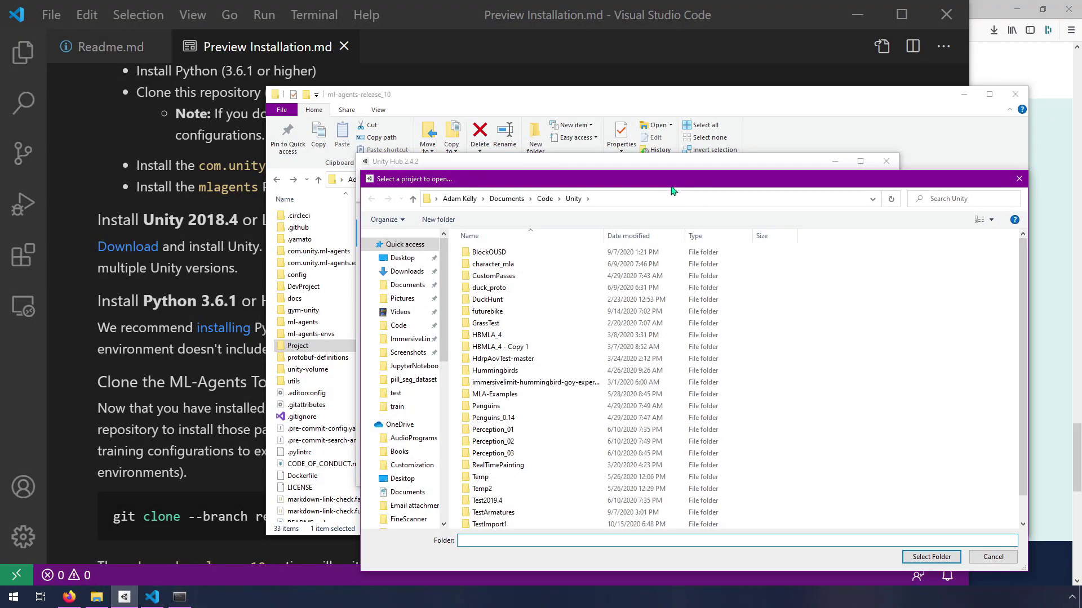
pyautogui.moveTo(630, 182); pyautogui.dragTo(612, 154)
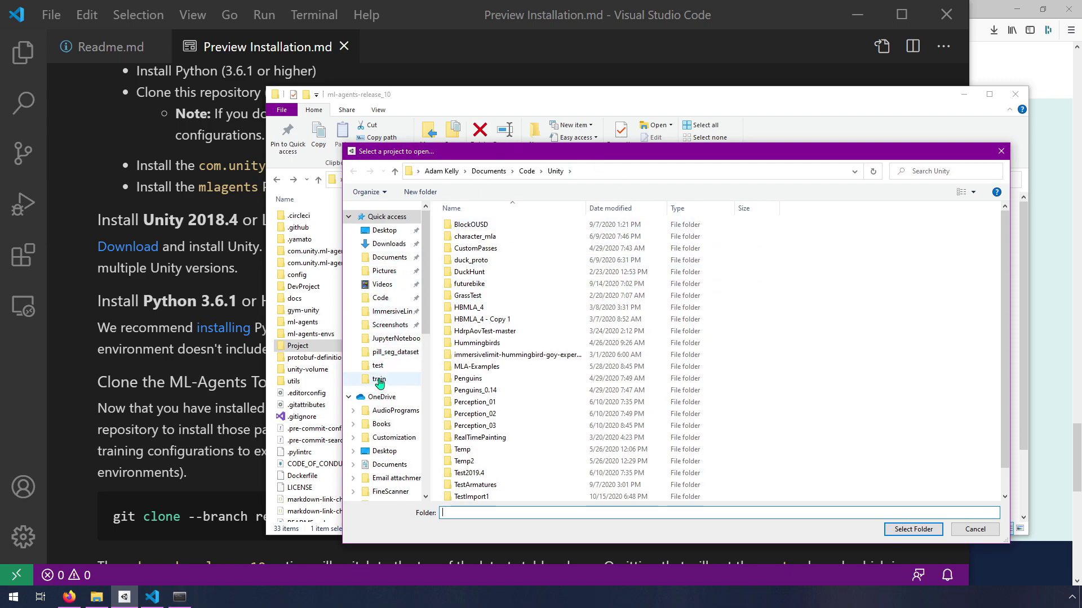
pyautogui.click(383, 297)
pyautogui.doubleClick(473, 308)
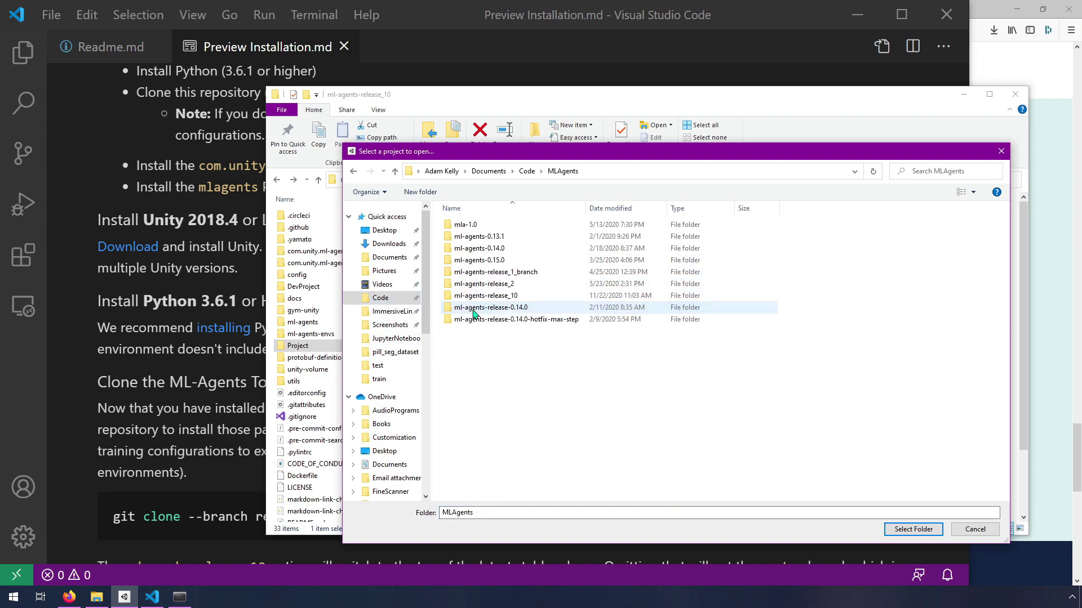
pyautogui.doubleClick(510, 295)
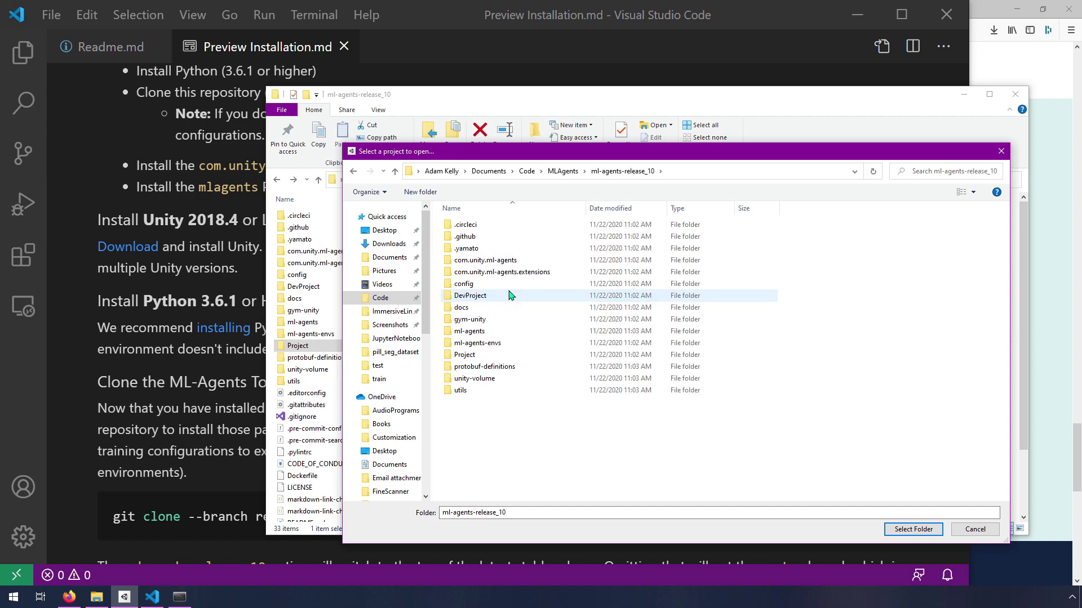
pyautogui.click(473, 355)
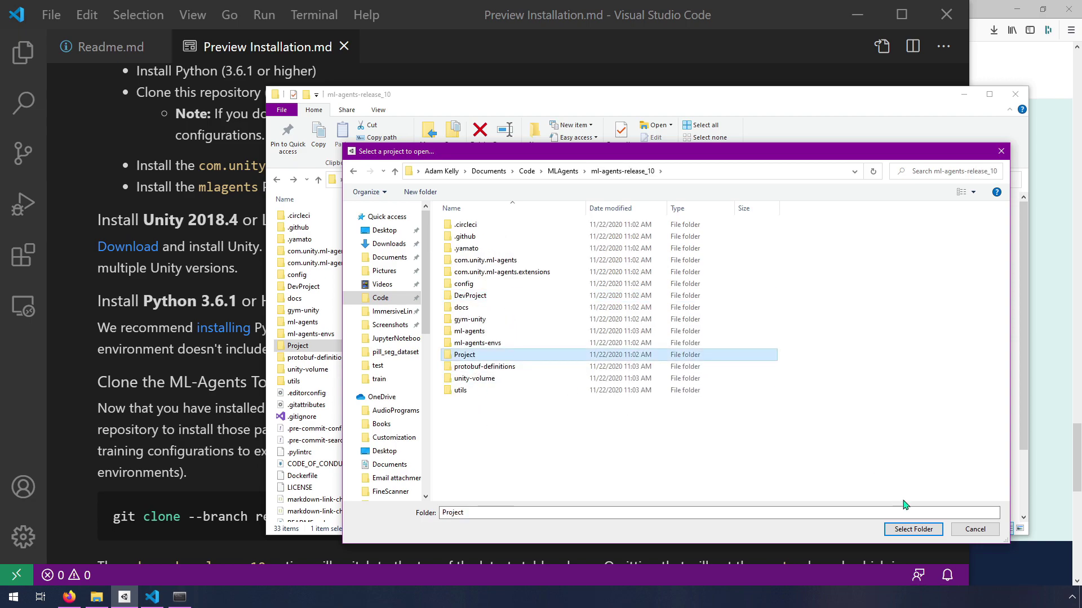
pyautogui.click(921, 531)
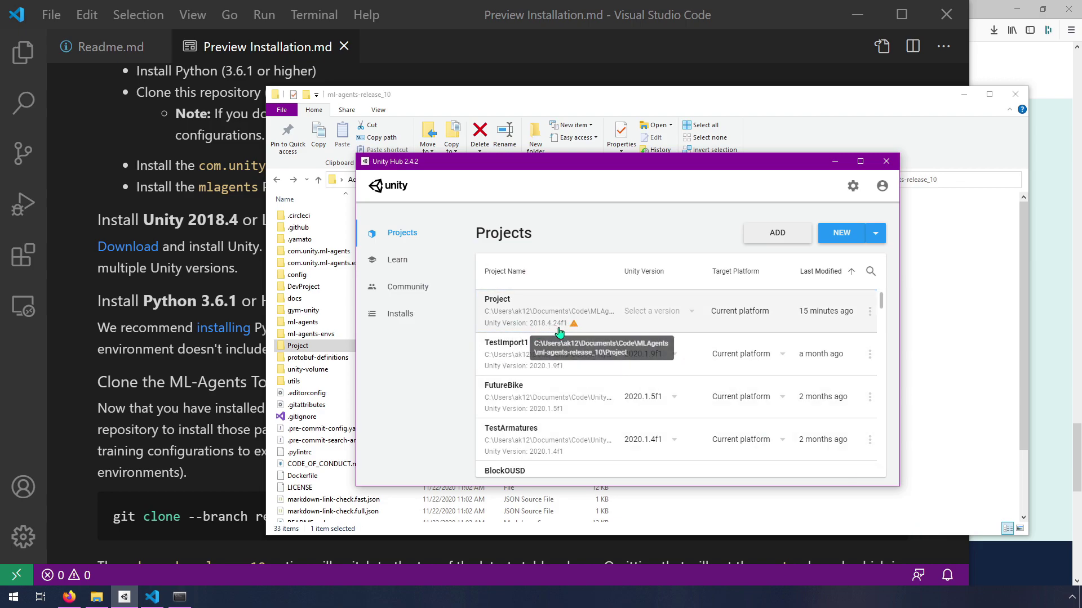
# Set the Unity version of the added Project to 2019.4.15f1
pyautogui.moveTo(577, 327)
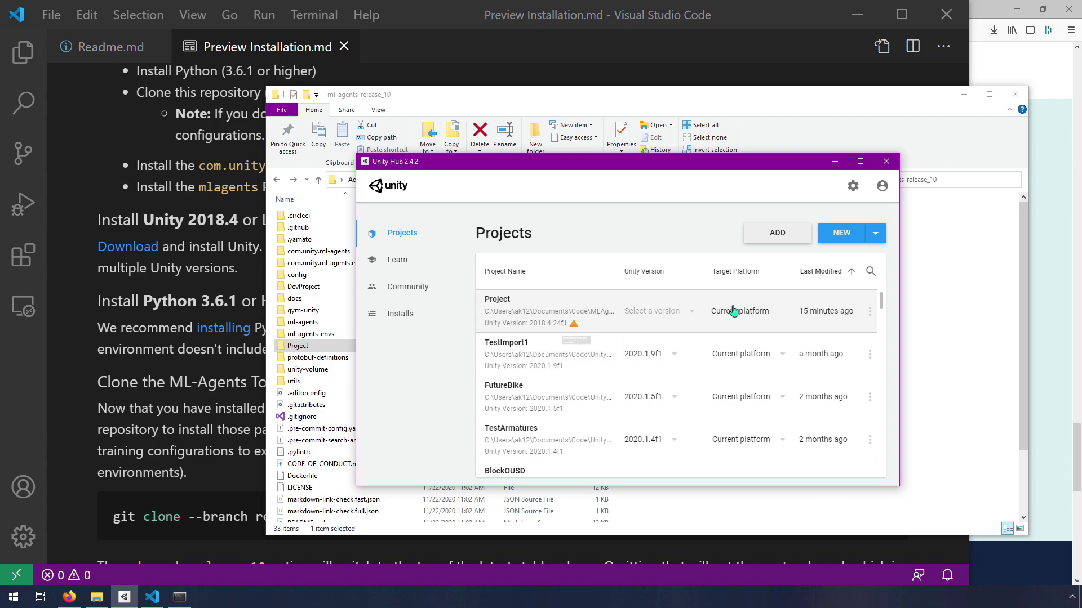
pyautogui.click(666, 314)
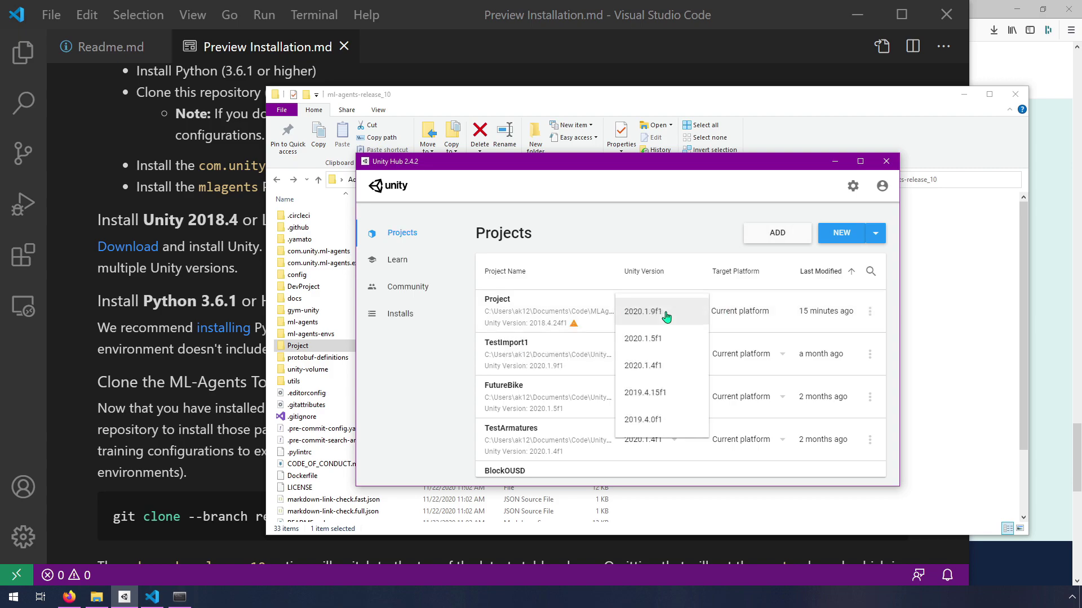
pyautogui.click(680, 400)
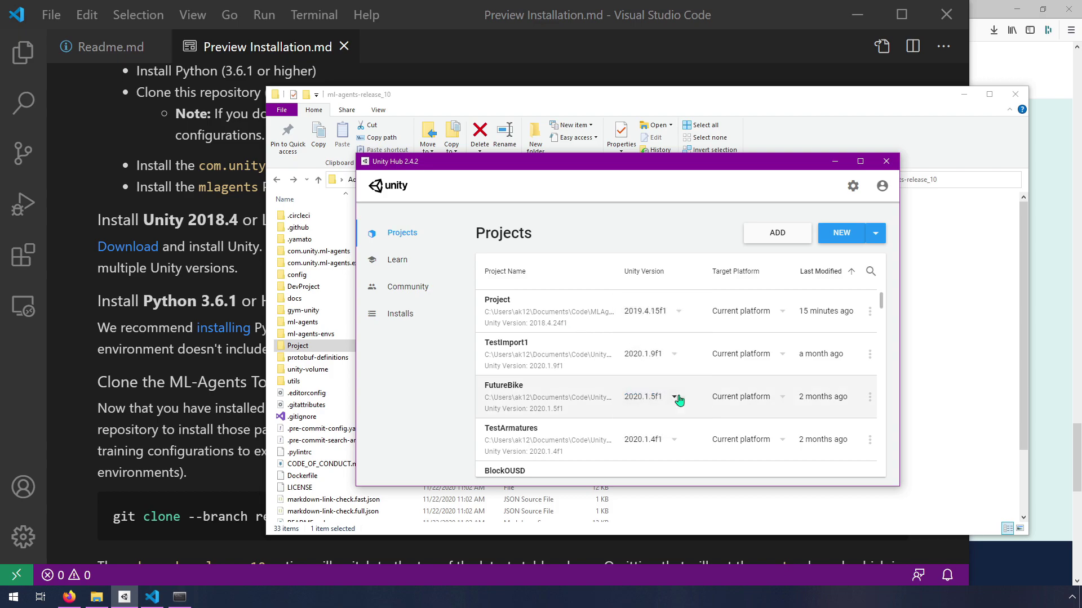
# Open Project, accepting the upgrade to the newer Unity version and to Asset Database Version 2
pyautogui.click(532, 311)
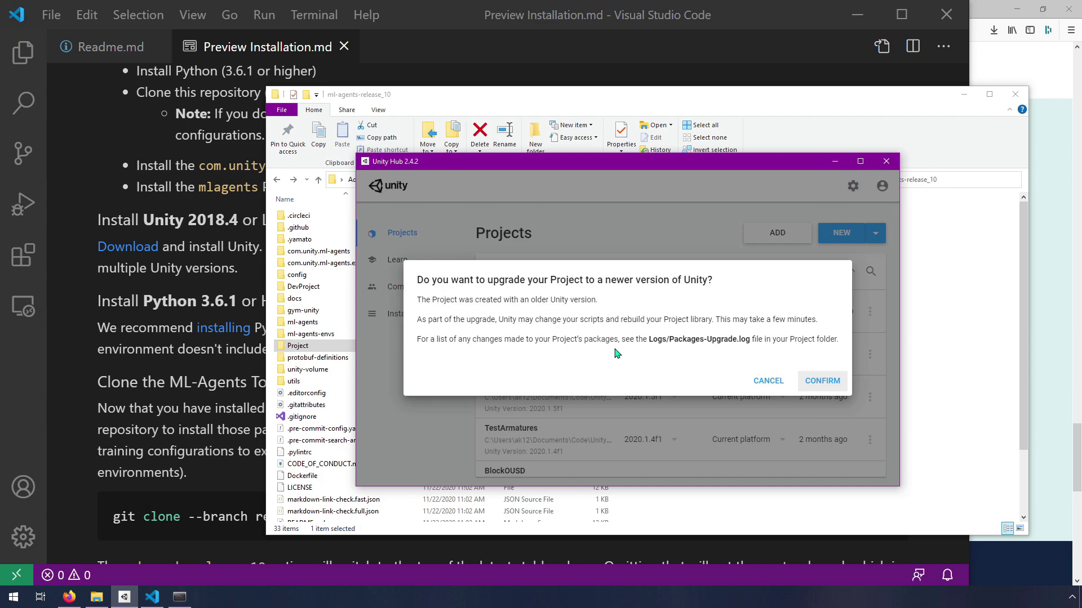
pyautogui.click(835, 387)
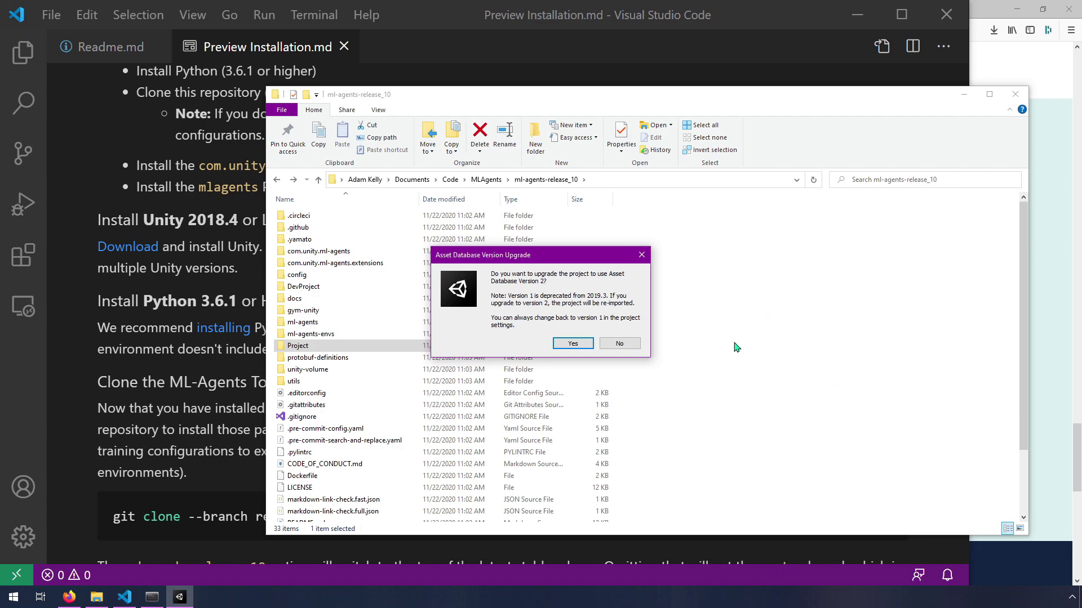
pyautogui.click(588, 345)
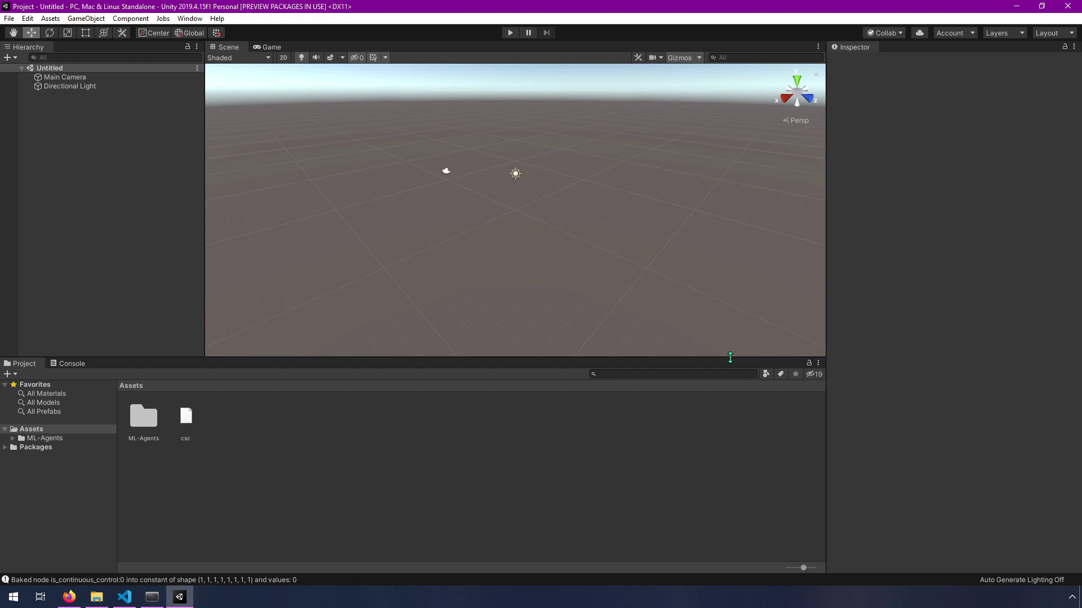
# Open the TFModels folder of the WallJump example under Assets/ML-Agents/Examples
pyautogui.click(139, 420)
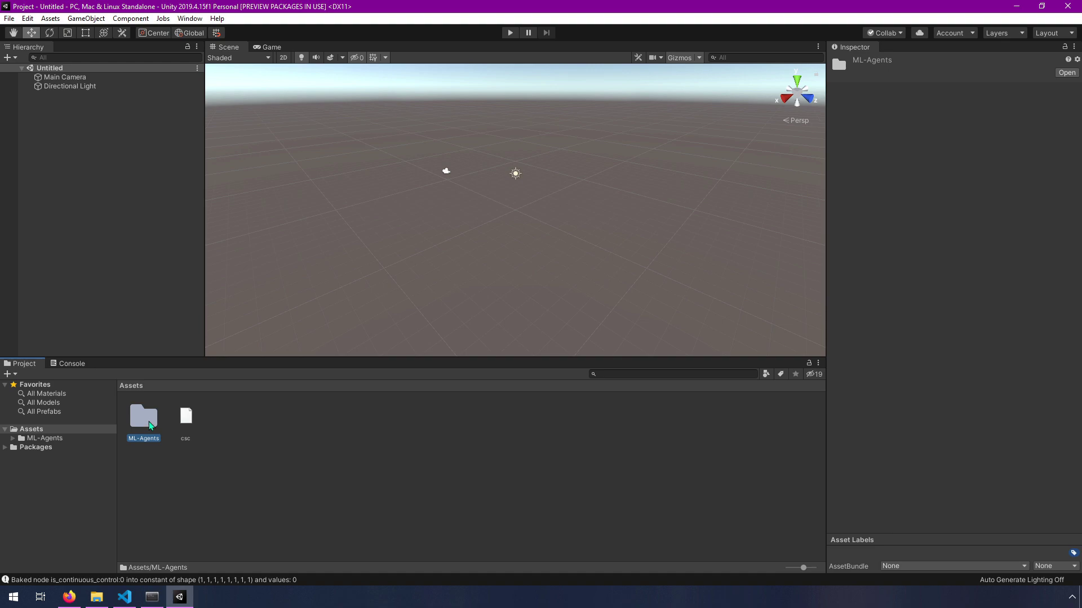
pyautogui.doubleClick(148, 420)
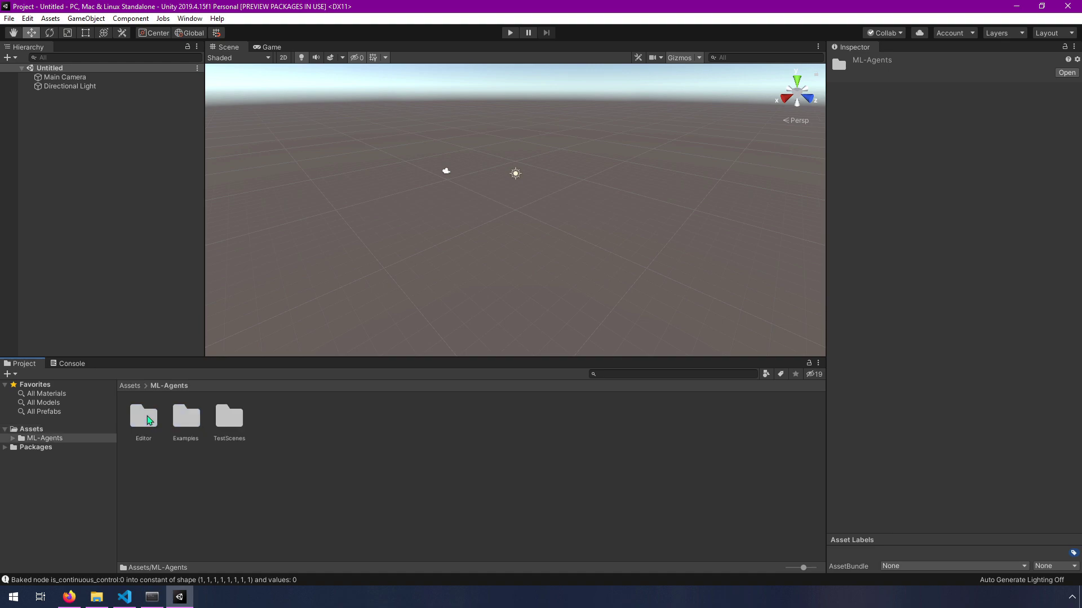
pyautogui.doubleClick(190, 422)
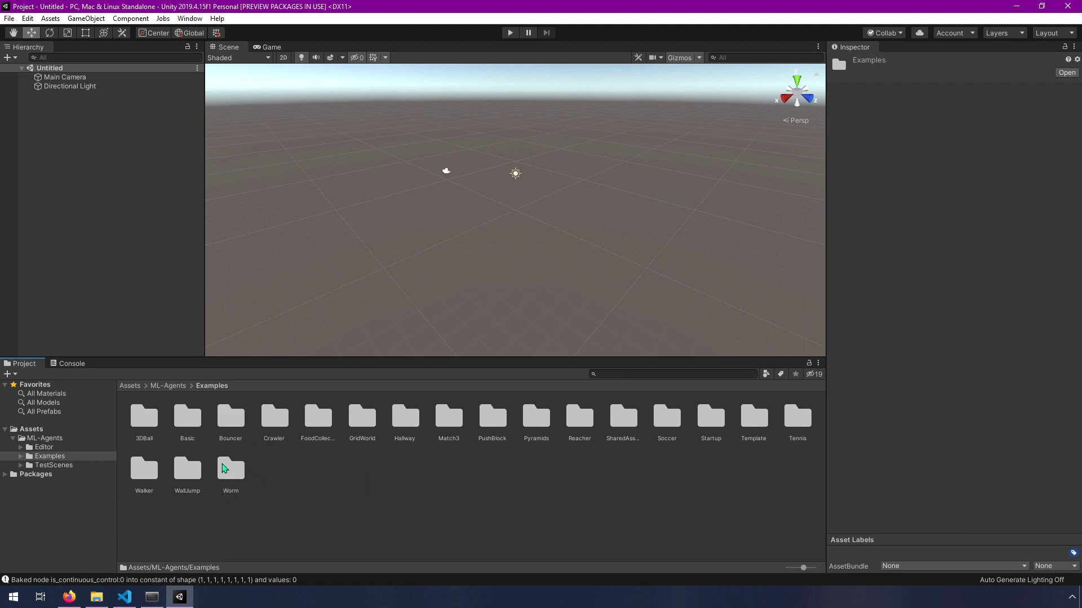
pyautogui.doubleClick(193, 475)
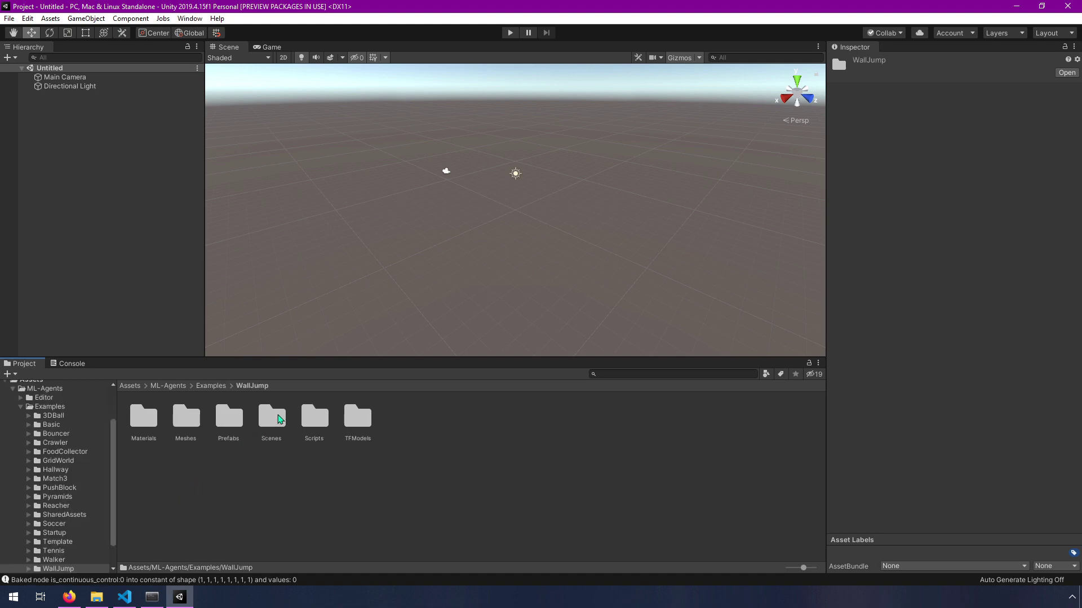
pyautogui.doubleClick(358, 418)
# Compare the import settings of the BigWallJump and SmallWallJump neural network models
pyautogui.click(145, 424)
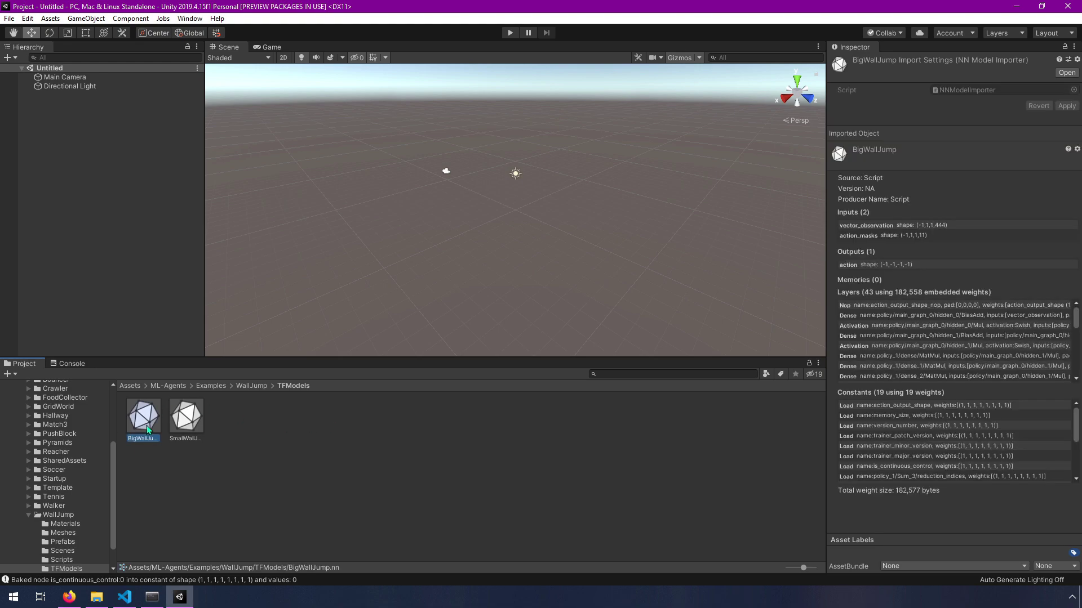
pyautogui.click(192, 417)
pyautogui.click(154, 418)
pyautogui.click(192, 418)
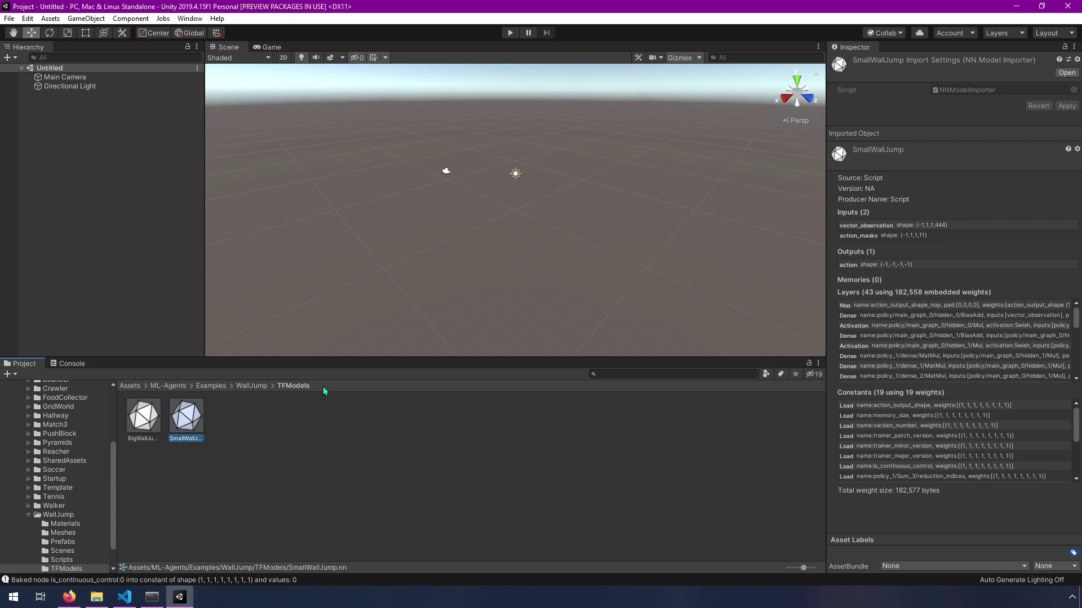
pyautogui.click(144, 418)
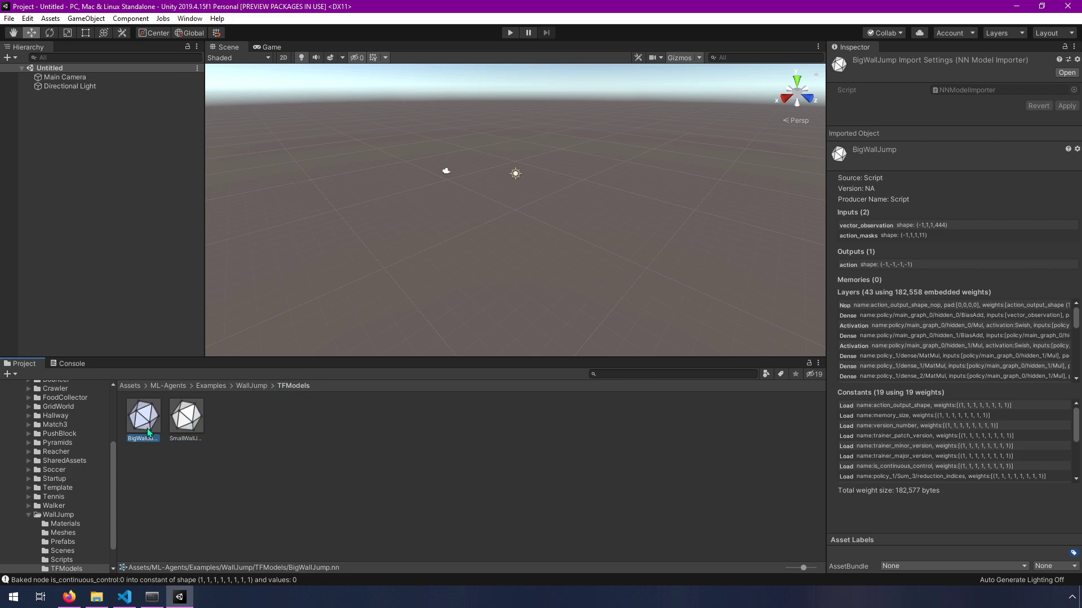
pyautogui.click(185, 425)
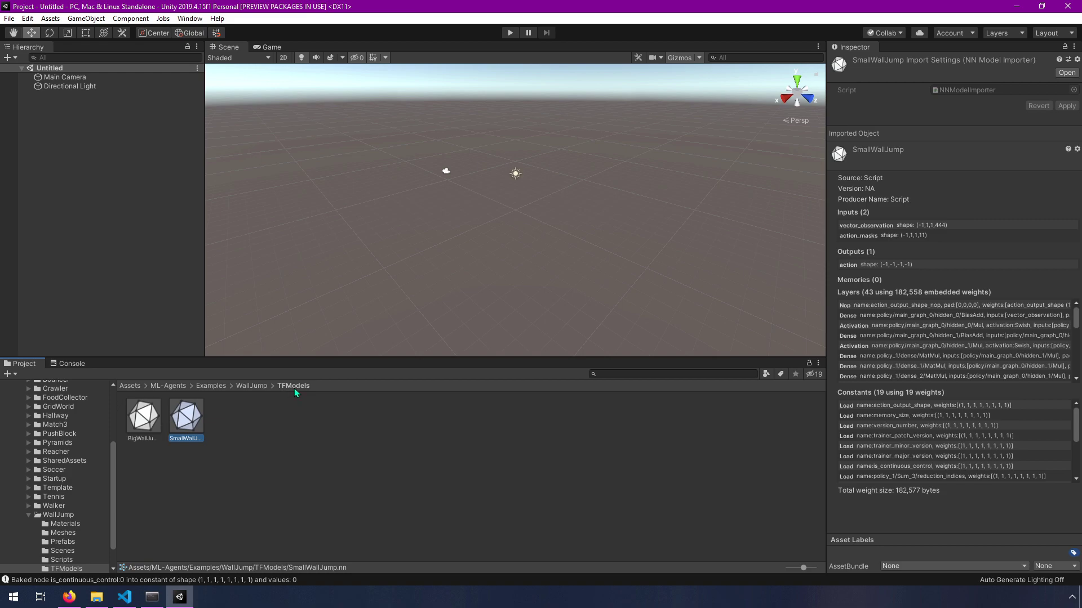
# Return to the WallJump folder and open the WallJump scene from its Scenes folder
pyautogui.click(248, 386)
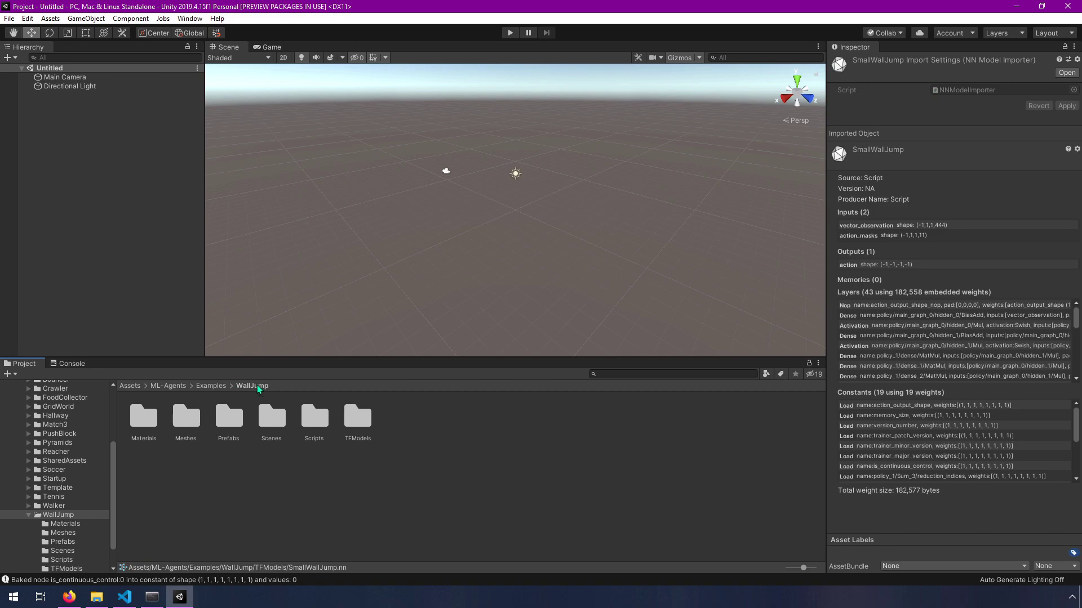
pyautogui.doubleClick(279, 424)
pyautogui.doubleClick(144, 418)
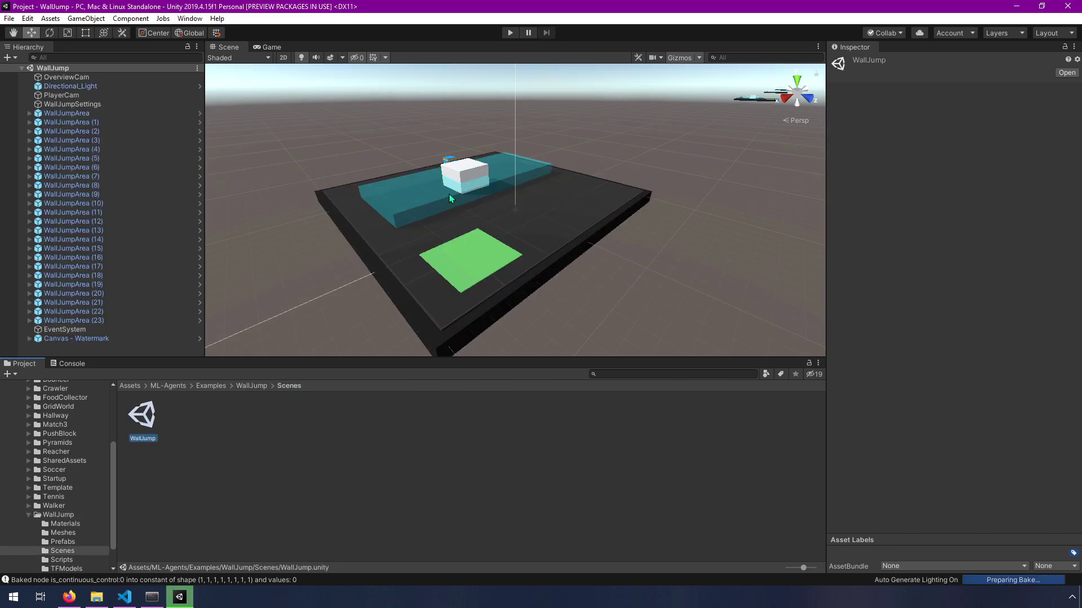
# Run the WallJump scene in play mode, look around its wall-jump areas in the Scene view, and stop playback
pyautogui.click(514, 32)
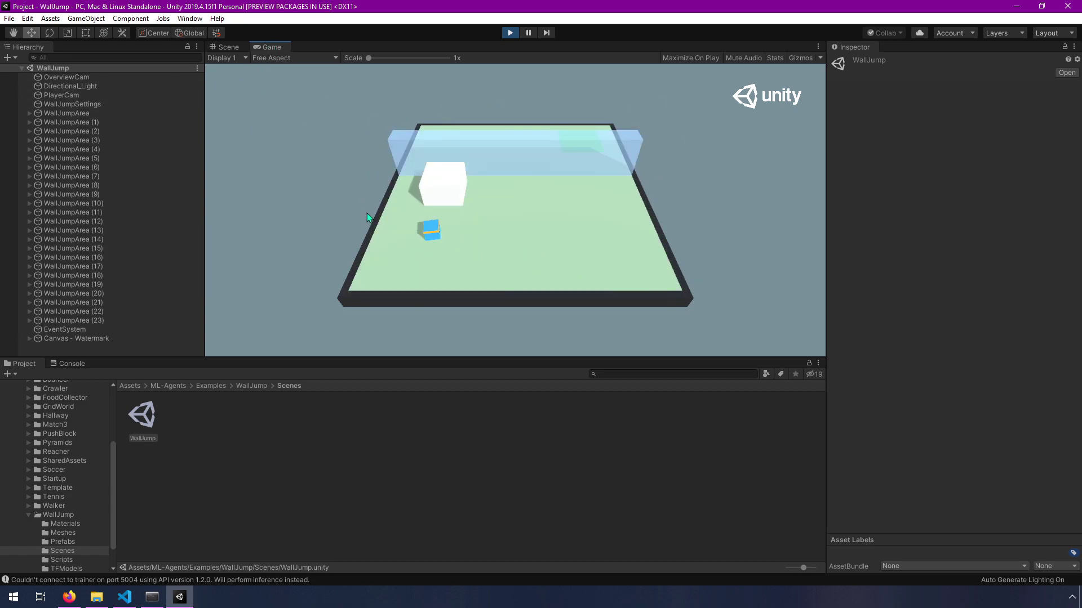
pyautogui.click(223, 48)
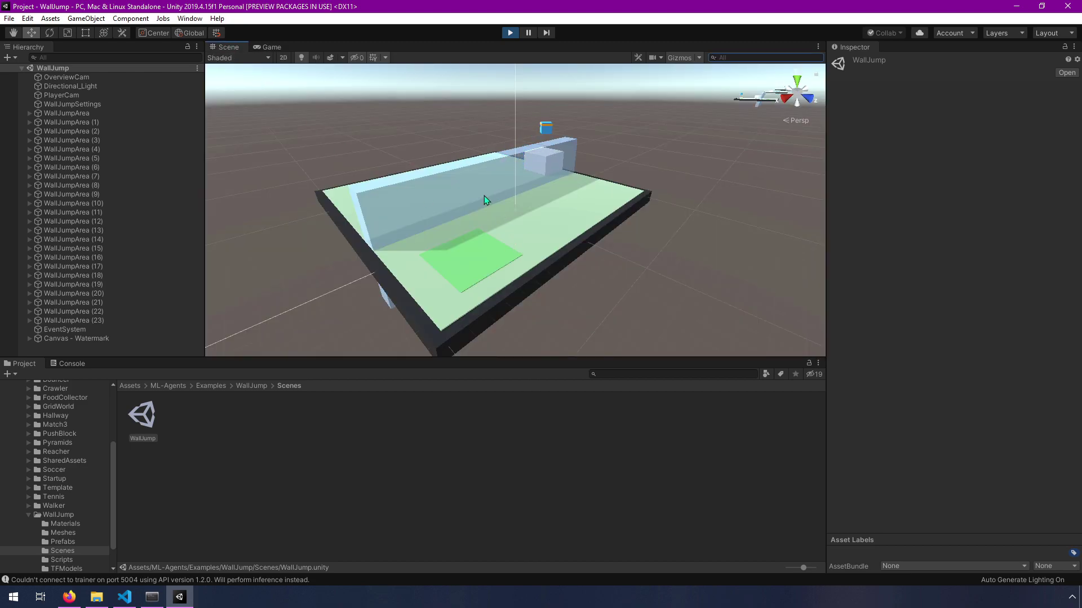
pyautogui.moveTo(484, 196); pyautogui.dragTo(519, 220, button='right')
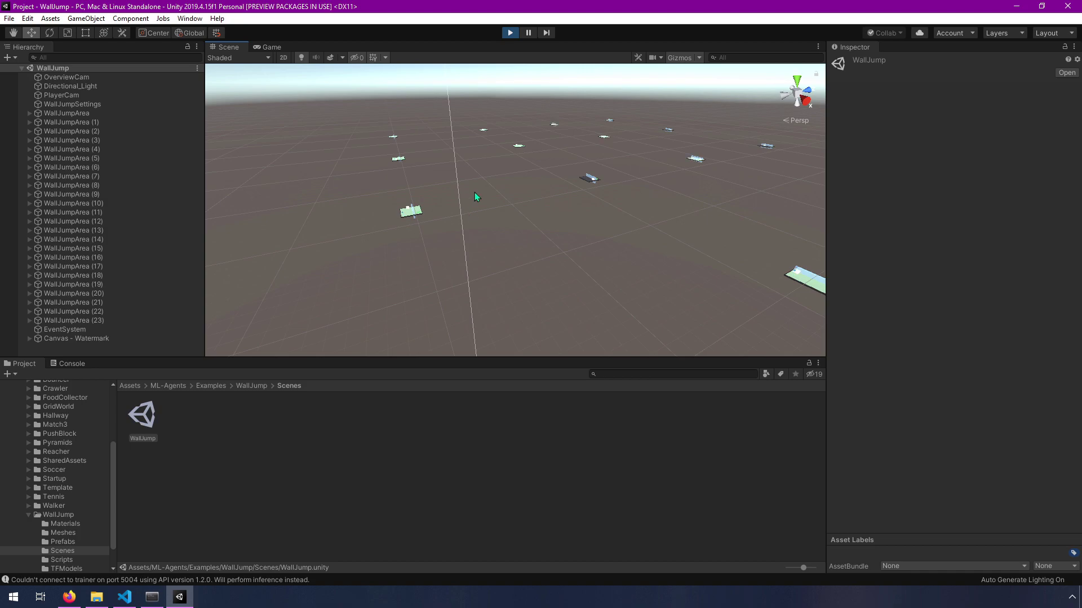
pyautogui.moveTo(579, 235); pyautogui.dragTo(506, 324, button='right')
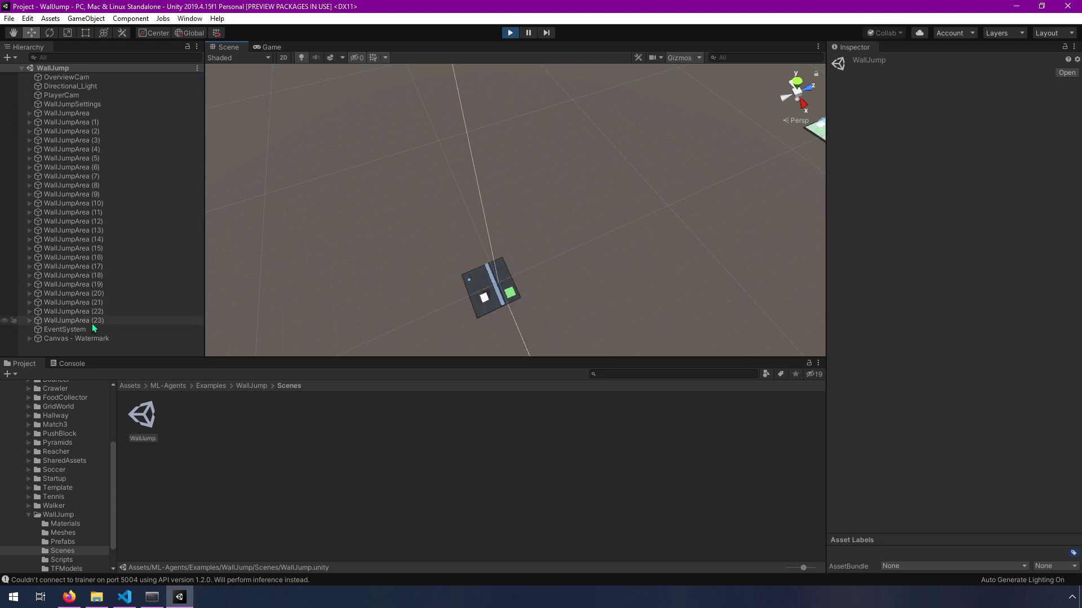
pyautogui.moveTo(540, 264); pyautogui.dragTo(619, 145, button='right')
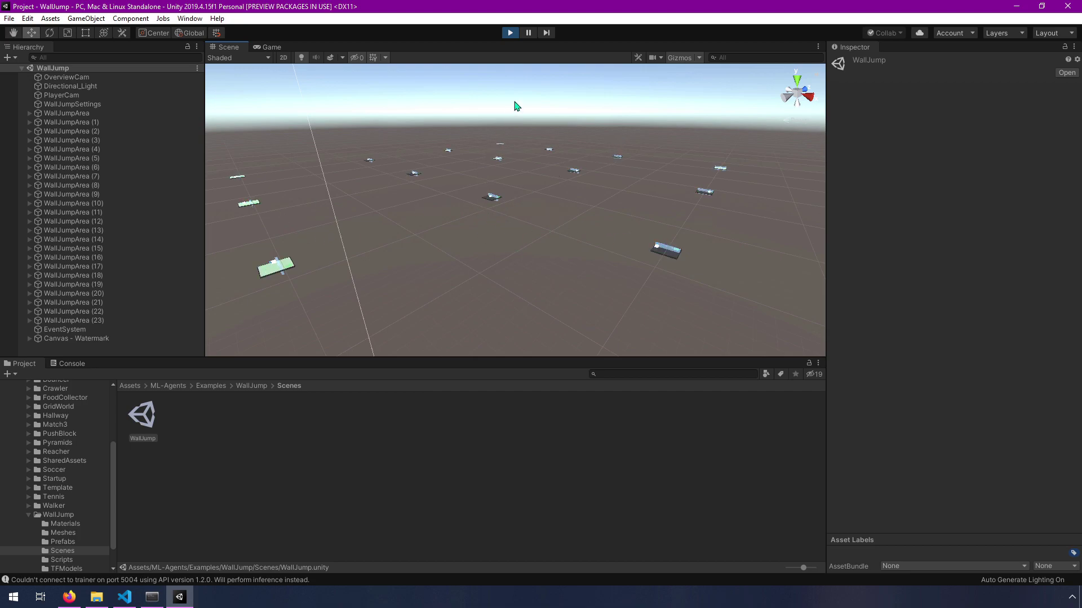
pyautogui.click(510, 32)
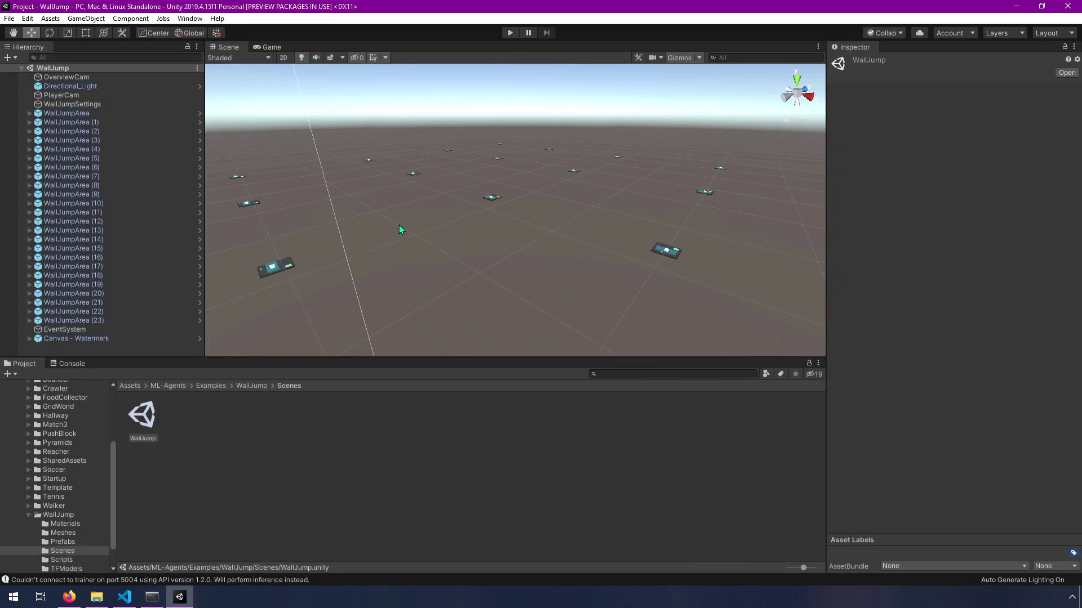
# Select the first WallJumpArea, examine its layout up close, and expand its child objects in the hierarchy
pyautogui.moveTo(418, 255); pyautogui.dragTo(420, 333, button='right')
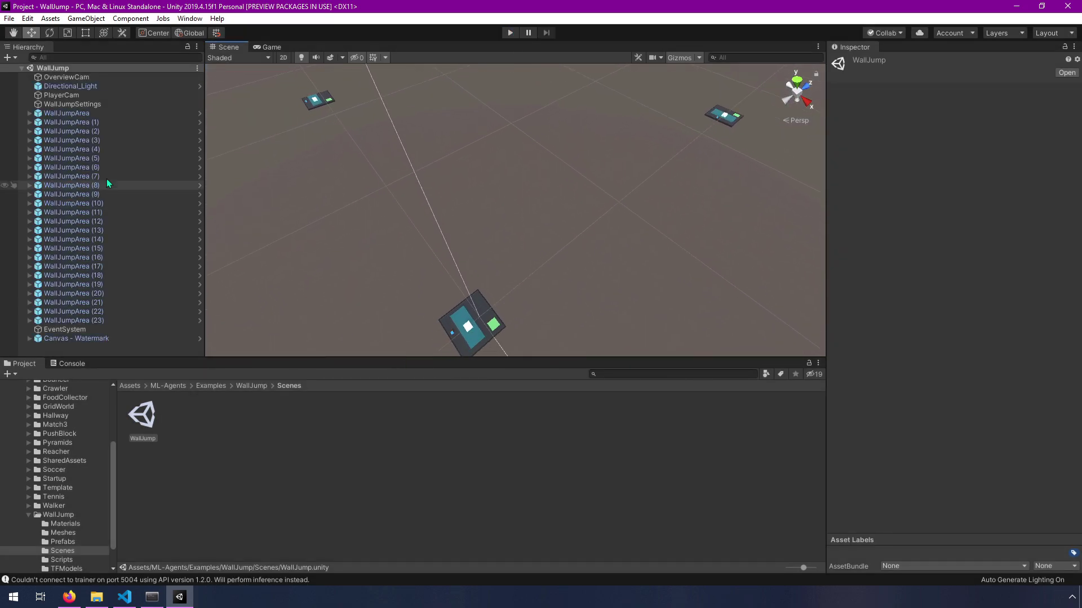
pyautogui.click(79, 113)
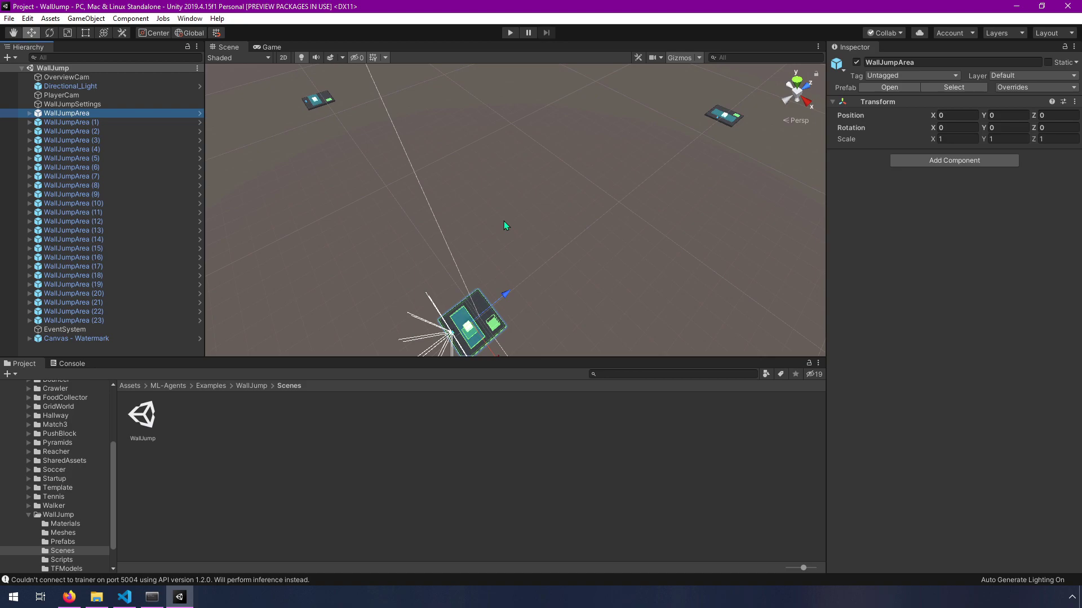
pyautogui.moveTo(504, 221); pyautogui.dragTo(500, 329, button='right')
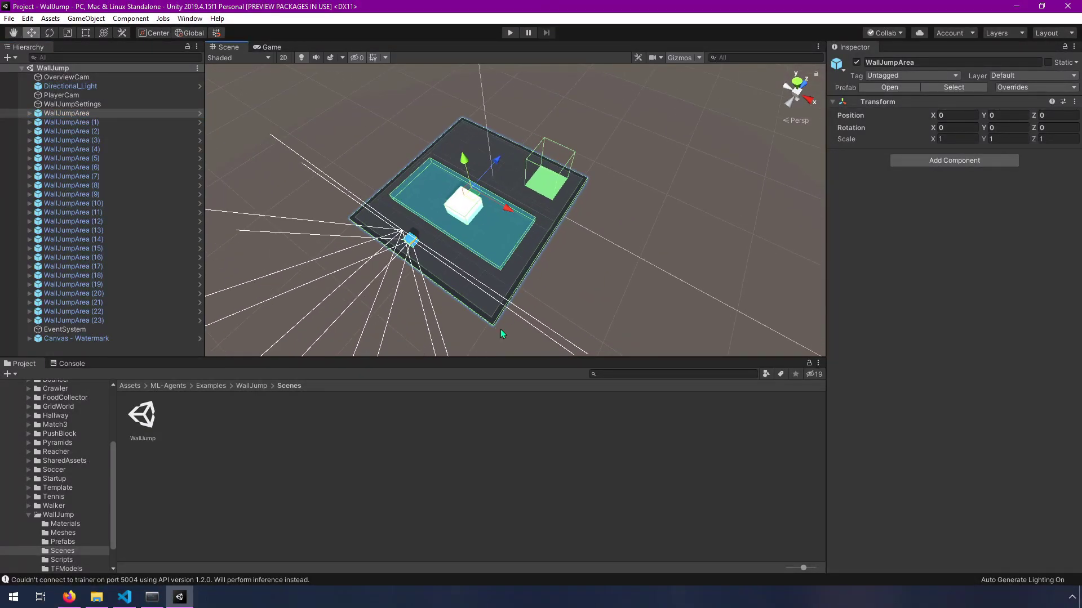
pyautogui.moveTo(526, 285); pyautogui.dragTo(409, 239, button='right')
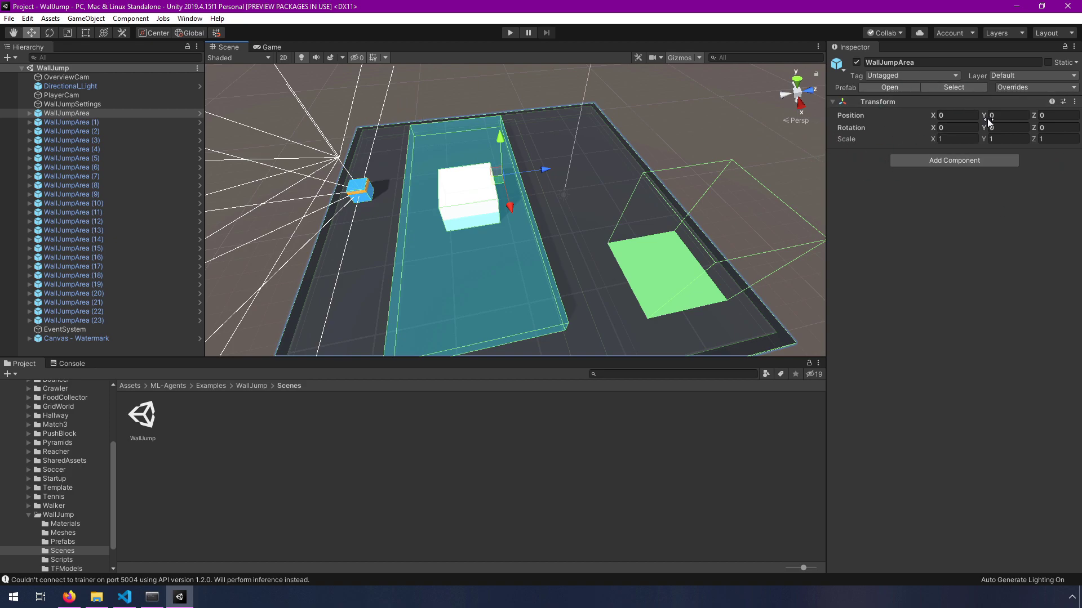
pyautogui.click(27, 113)
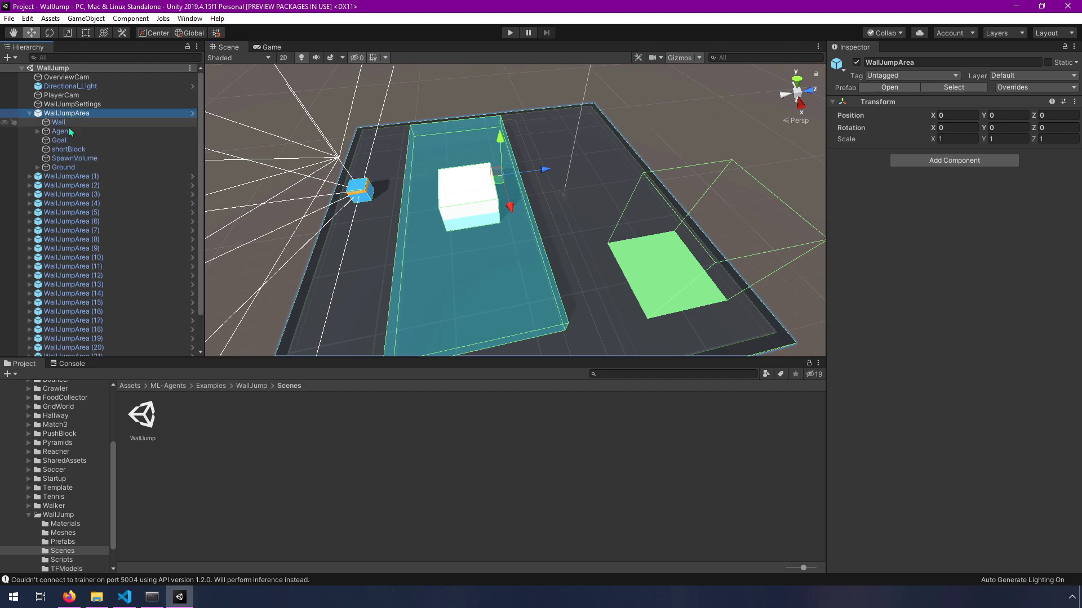
# Select the Wall of the first WallJumpArea, try a different Y scale on it, and undo the change
pyautogui.click(80, 120)
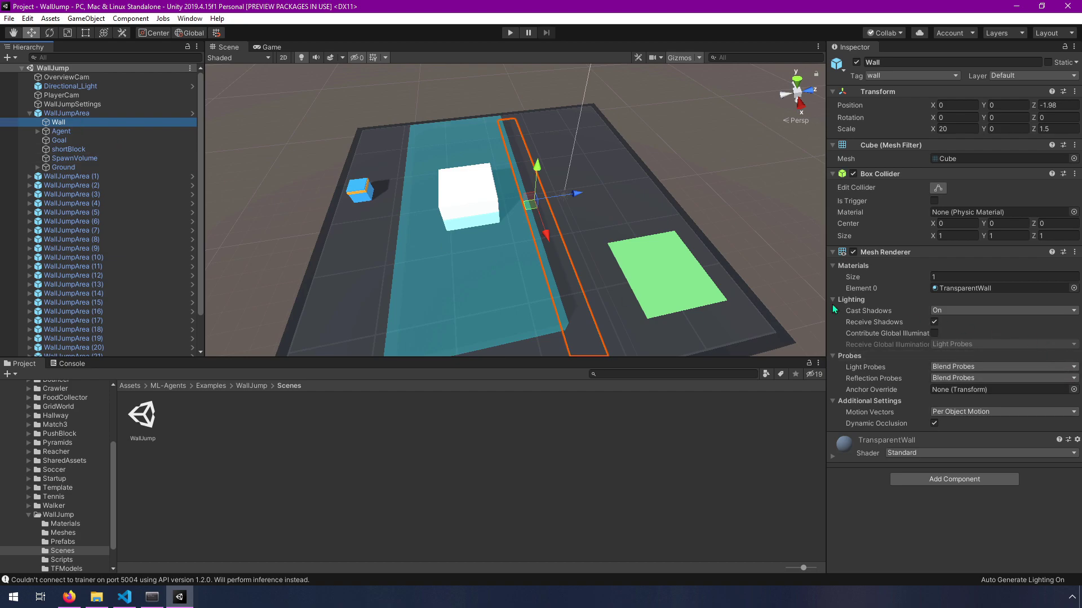
pyautogui.moveTo(634, 287); pyautogui.dragTo(487, 223, button='middle')
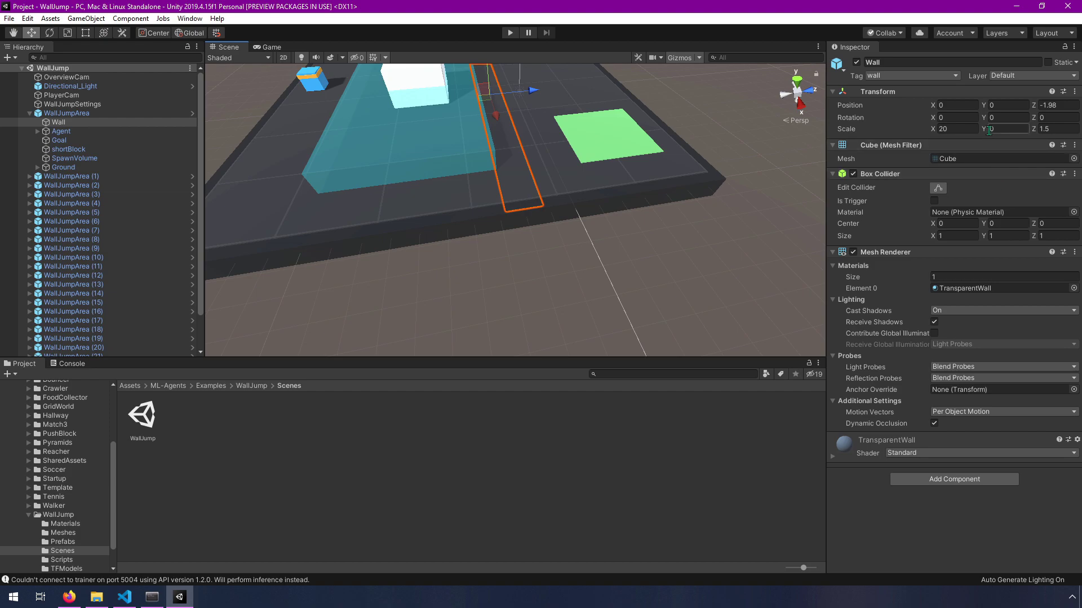
pyautogui.press('f')
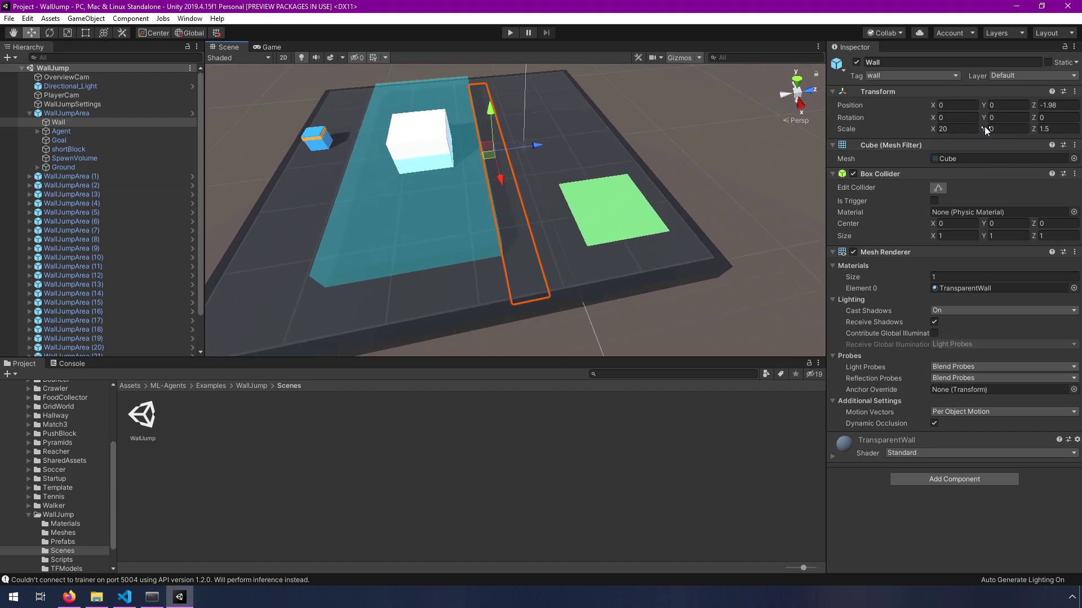
pyautogui.moveTo(985, 131); pyautogui.dragTo(952, 152)
pyautogui.hotkey('ctrl', 'z')
# Inspect the components of WallJumpArea's Agent, Wall, Goal and shortBlock objects
pyautogui.click(62, 132)
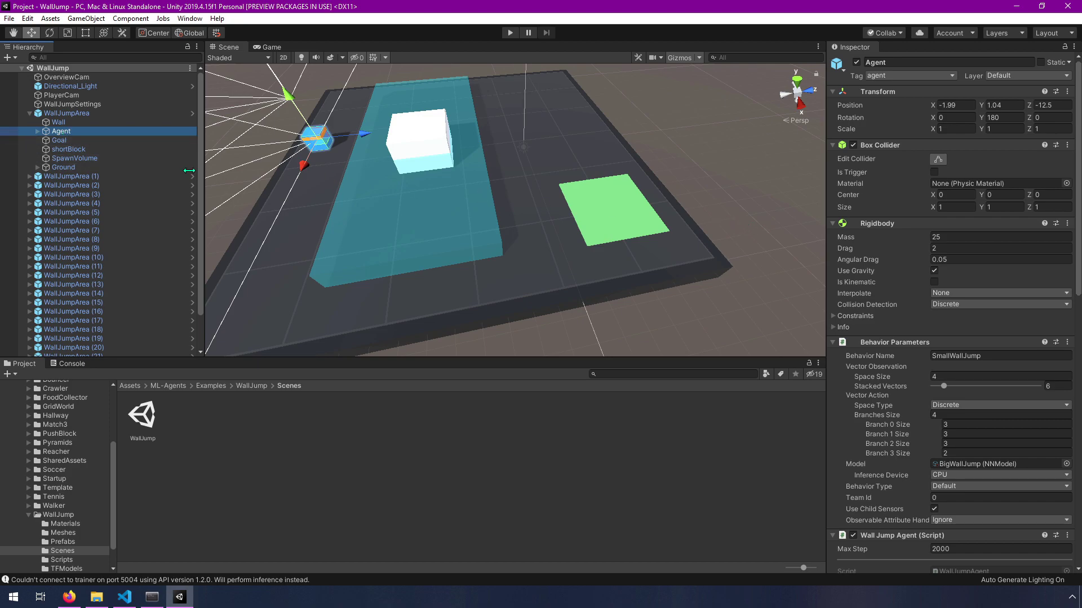
pyautogui.click(62, 123)
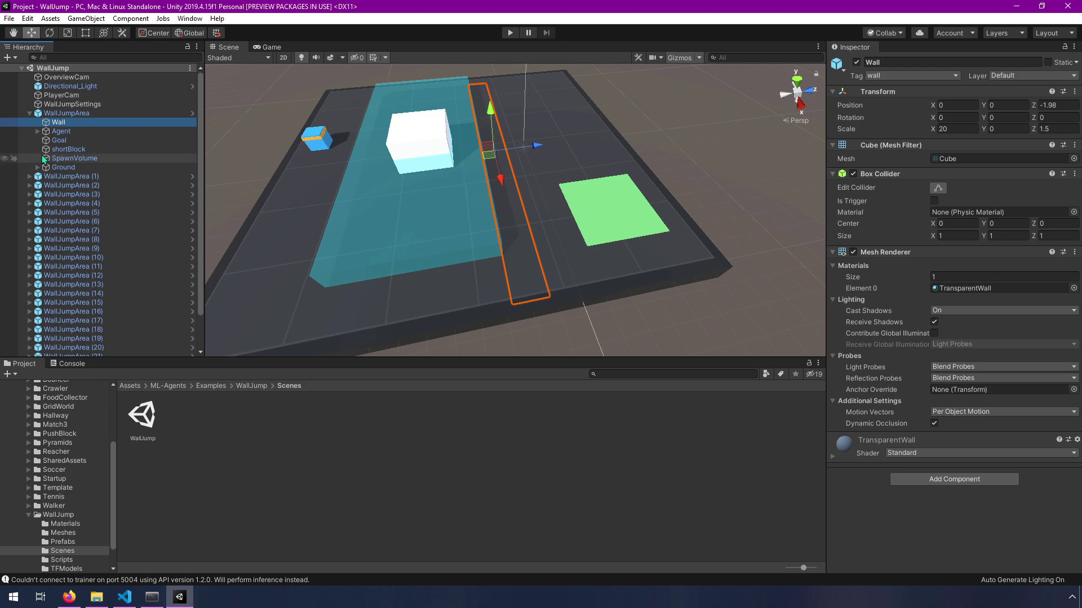
pyautogui.click(63, 140)
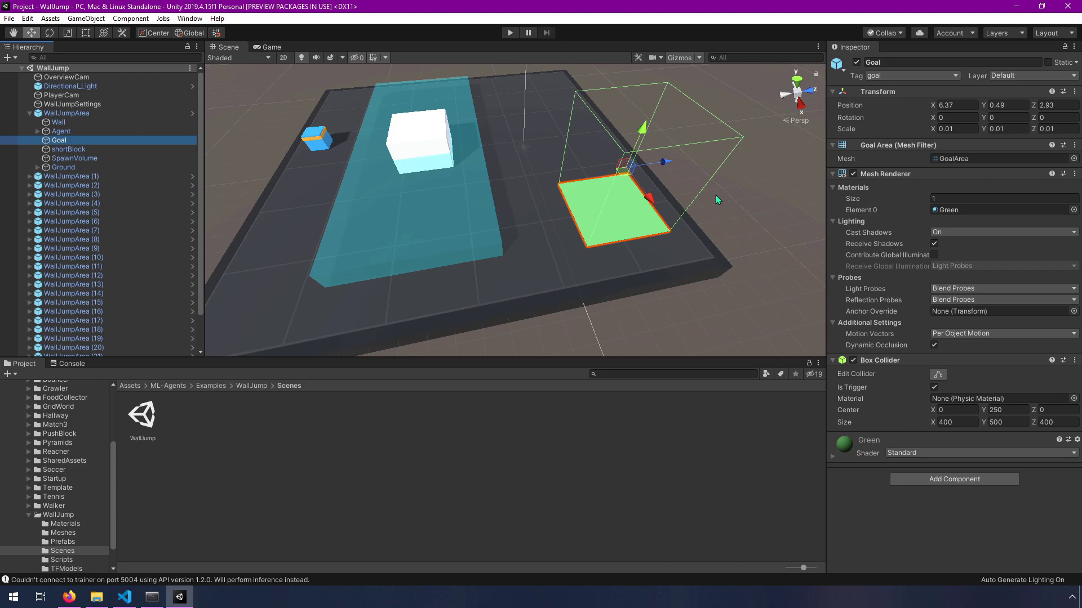
pyautogui.click(64, 150)
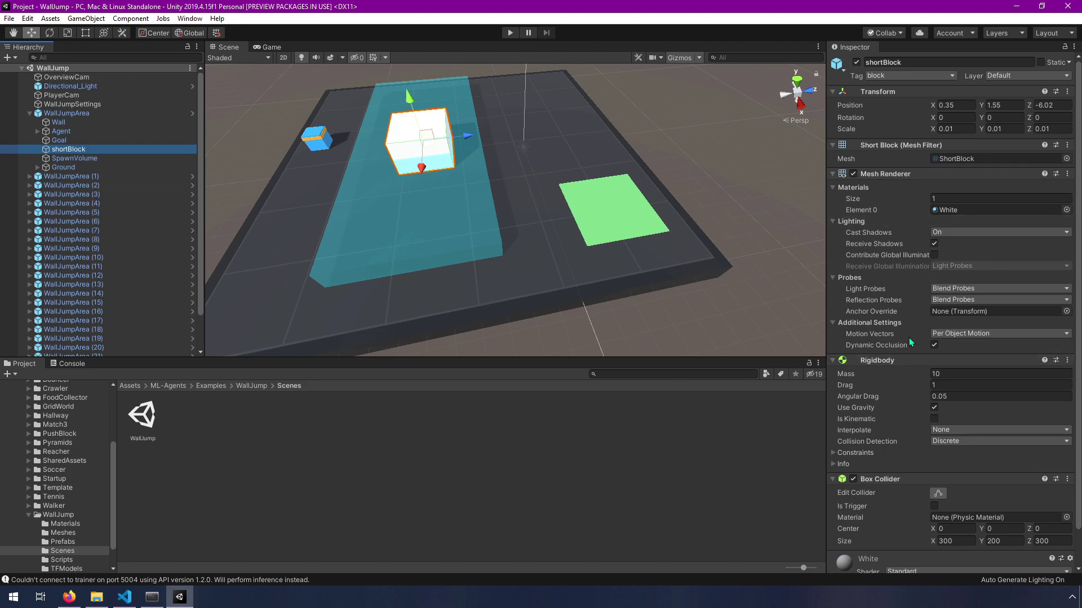
pyautogui.scroll(-2, 1067, 444)
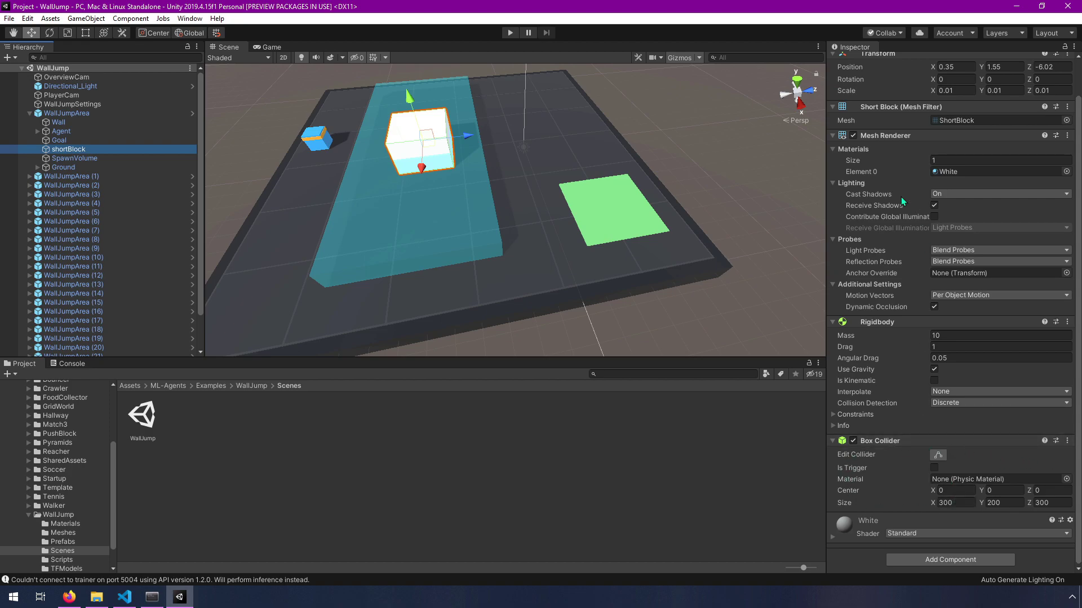
pyautogui.scroll(2, 901, 198)
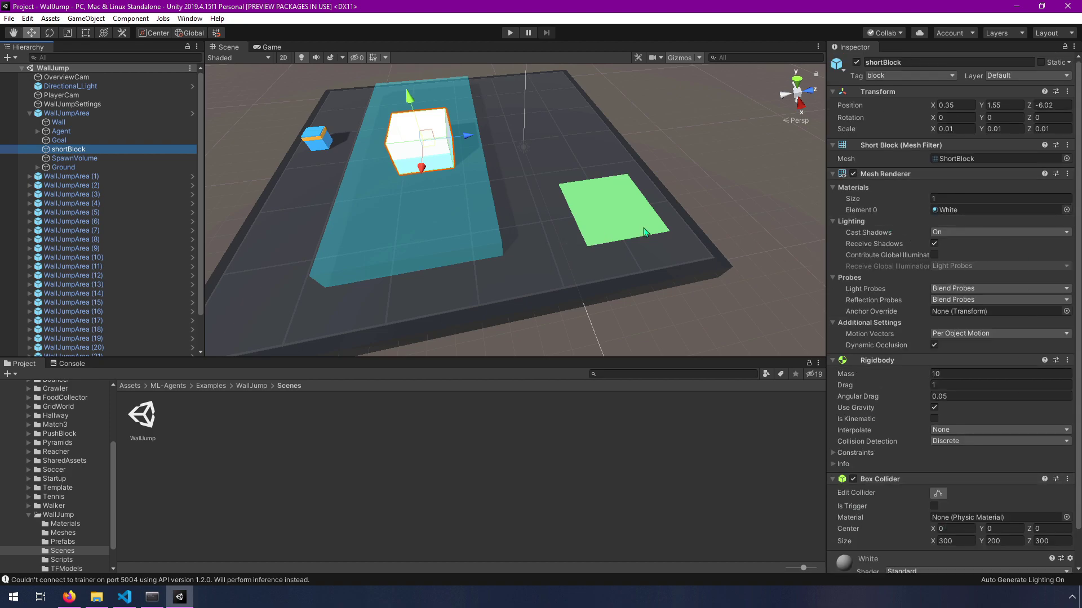
# Inspect the SpawnVolume and Ground objects of WallJumpArea, including the Border nested under Ground
pyautogui.click(80, 158)
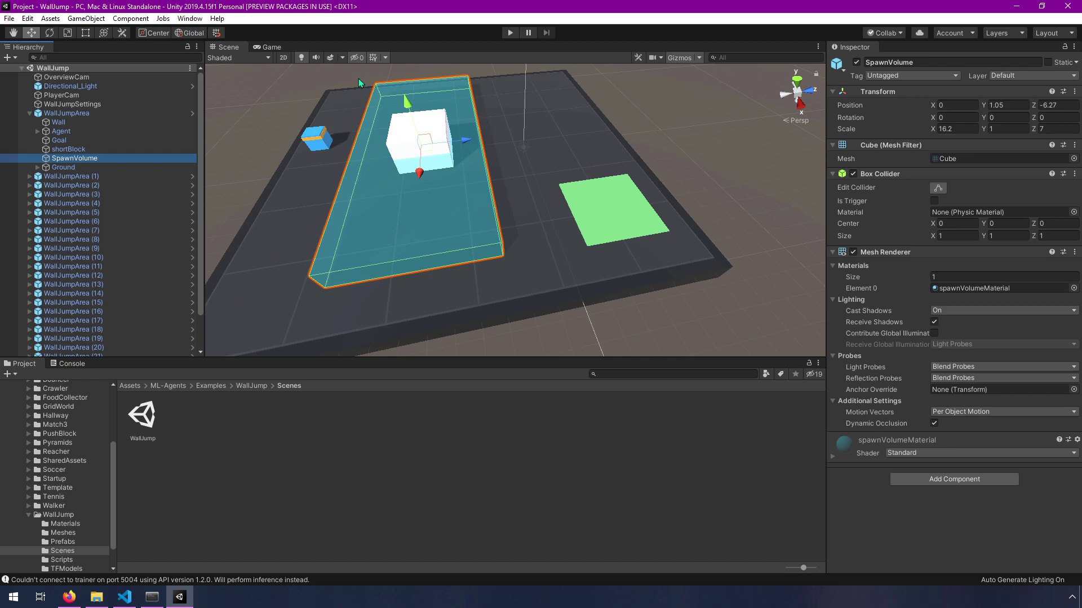
pyautogui.scroll(-2, 398, 144)
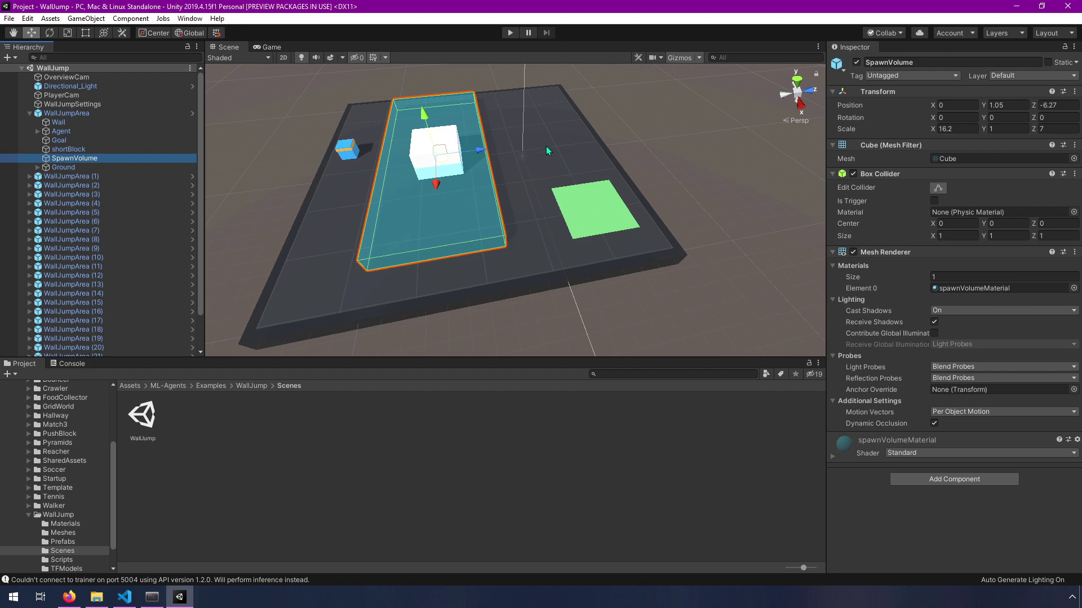
pyautogui.click(63, 168)
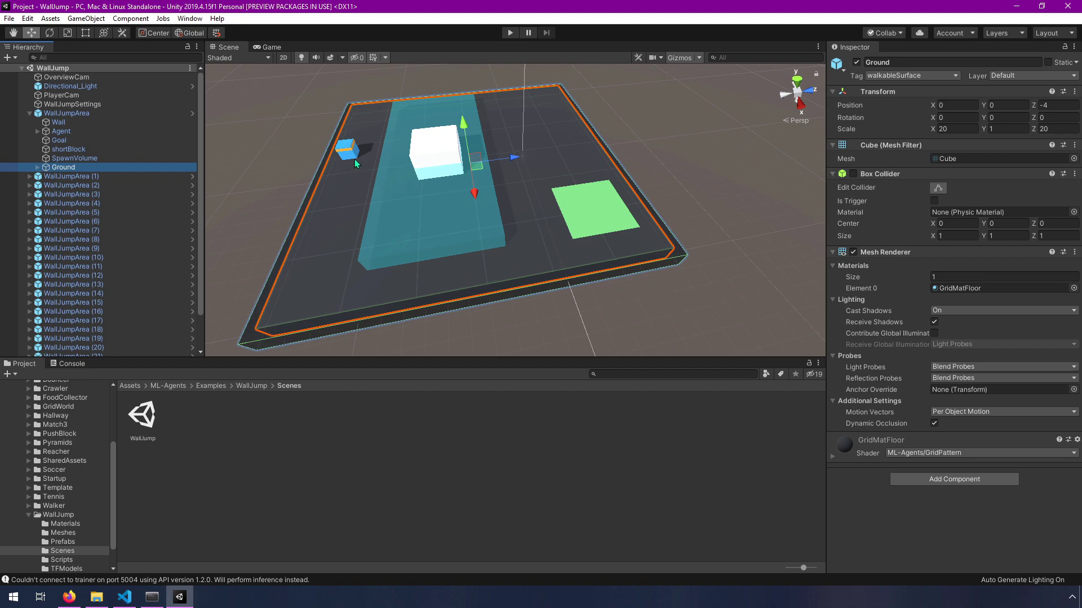
pyautogui.click(38, 168)
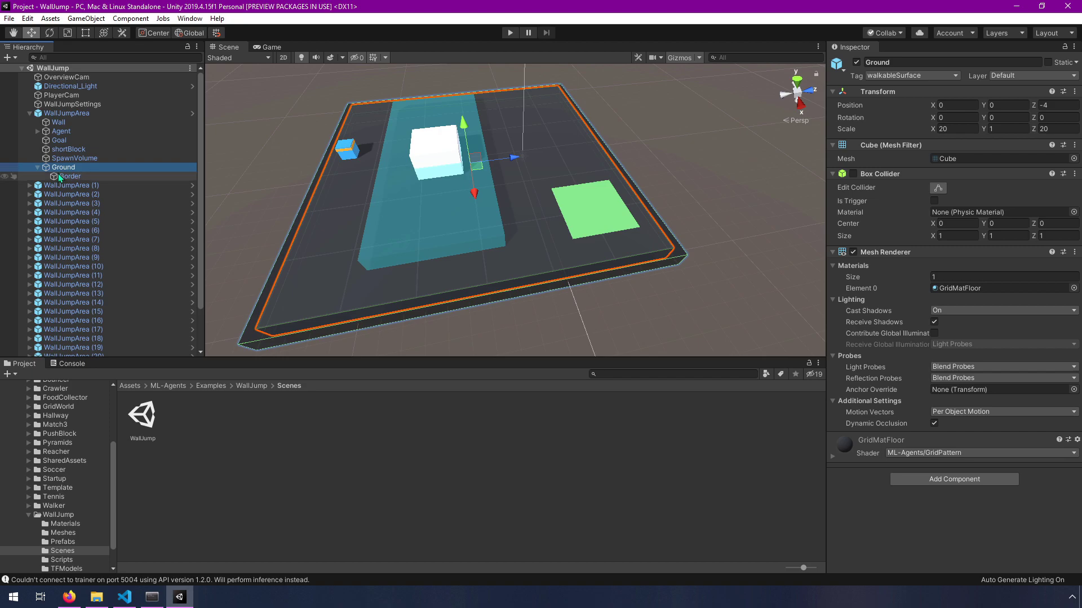
pyautogui.click(59, 177)
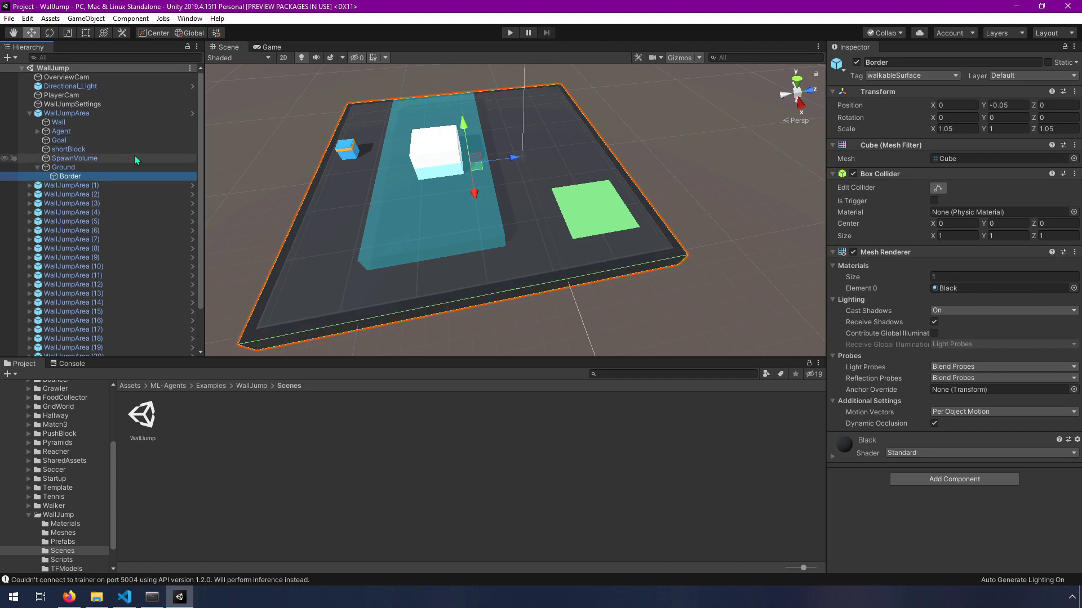
# Select the Agent of WallJumpArea and view its cube and sensor rays up close in the scene
pyautogui.click(77, 134)
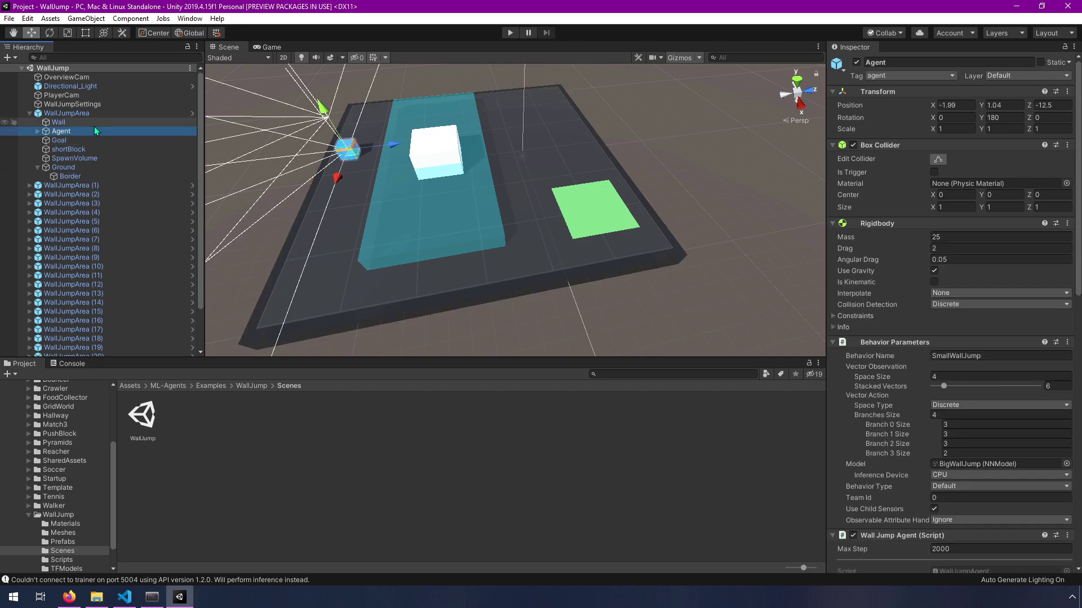
pyautogui.moveTo(428, 246); pyautogui.dragTo(619, 126, button='right')
pyautogui.press('w')
pyautogui.press('s')
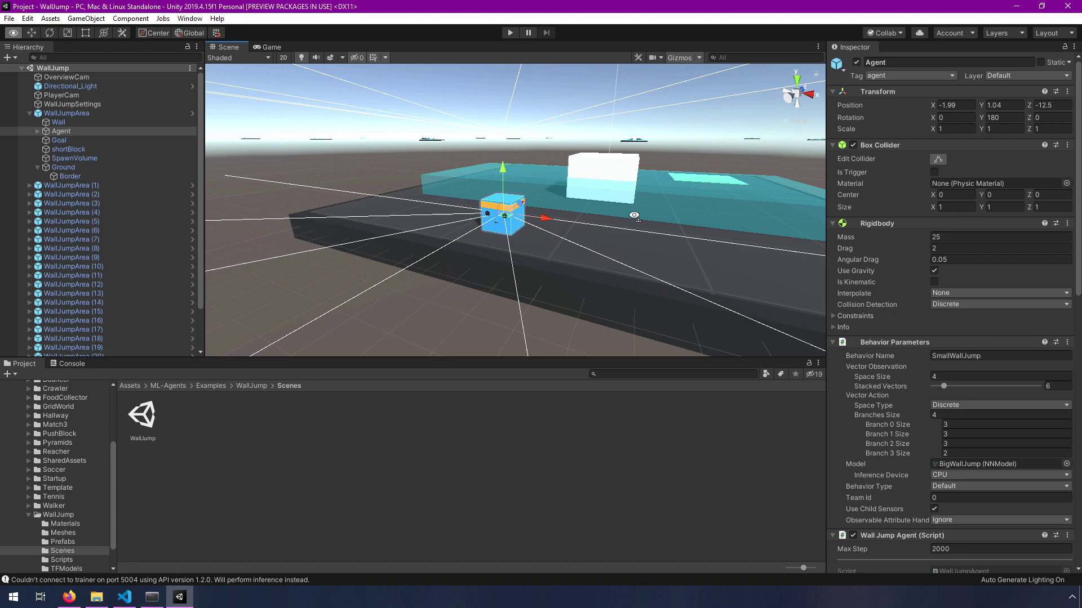
pyautogui.keyDown('alt'); pyautogui.moveTo(590, 232); pyautogui.dragTo(590, 129); pyautogui.keyUp('alt')
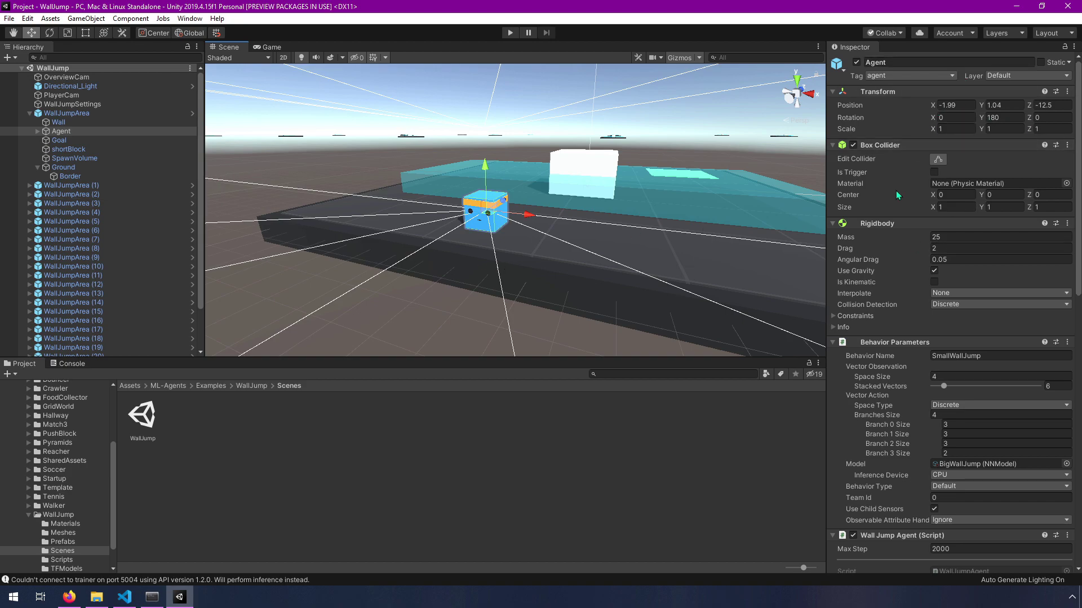
# Review the Agent's components, from Rigidbody and Behavior Parameters through Wall Jump Agent and the ray sensors to Decision Requester and Model Overrider
pyautogui.scroll(-3, 894, 427)
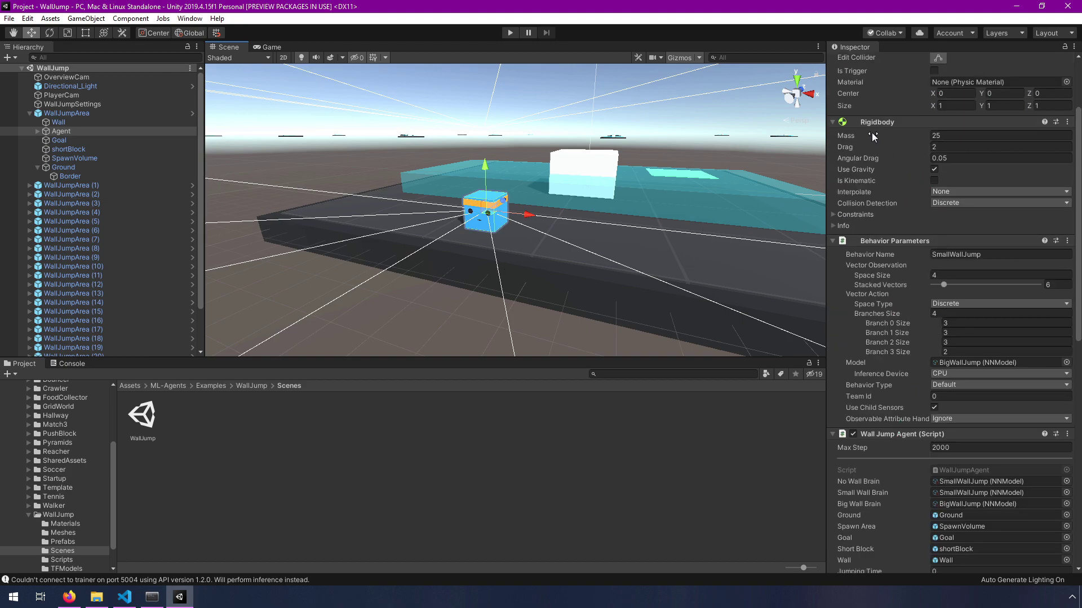
pyautogui.scroll(3, 902, 195)
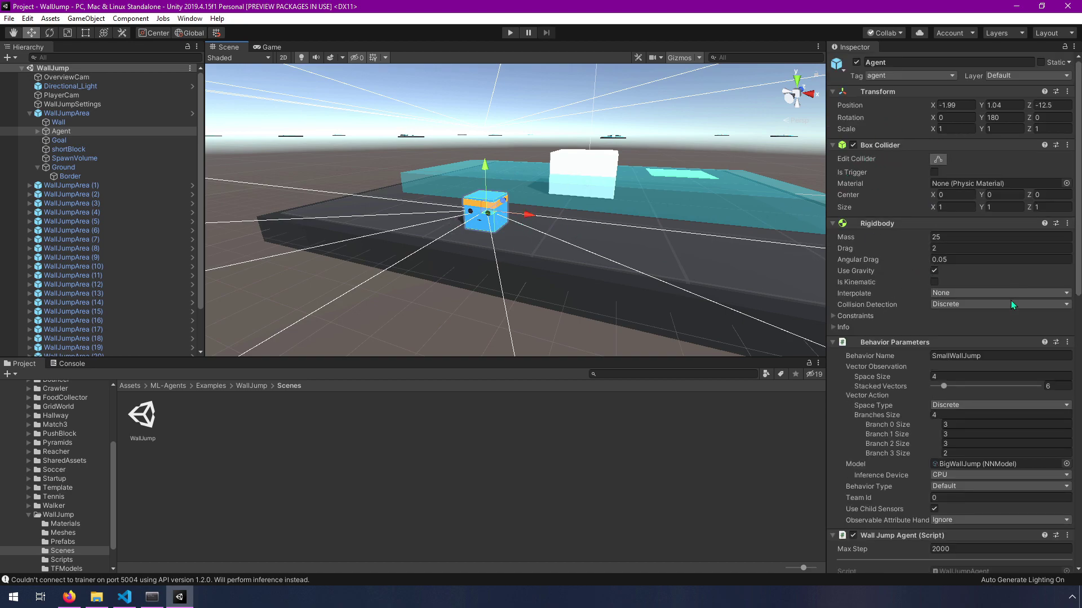
pyautogui.scroll(-8, 1010, 302)
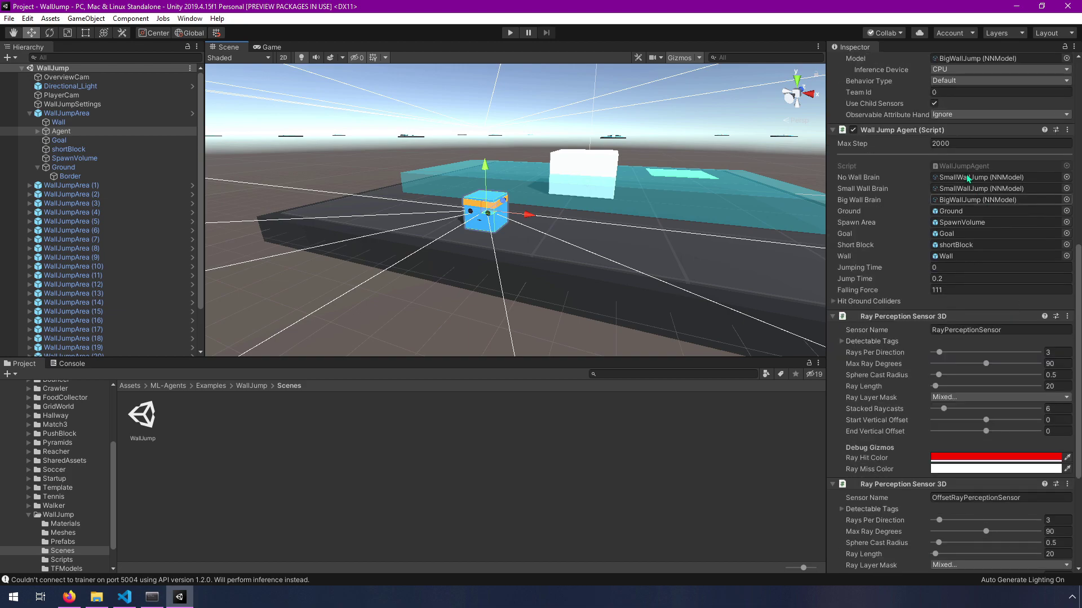
pyautogui.scroll(4, 952, 164)
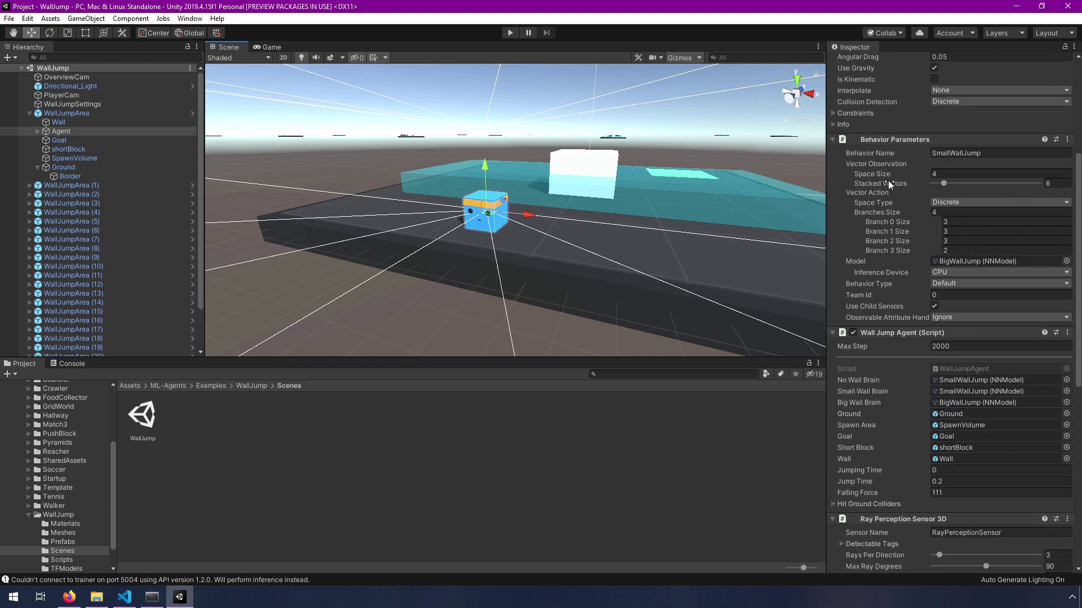
pyautogui.scroll(-5, 895, 382)
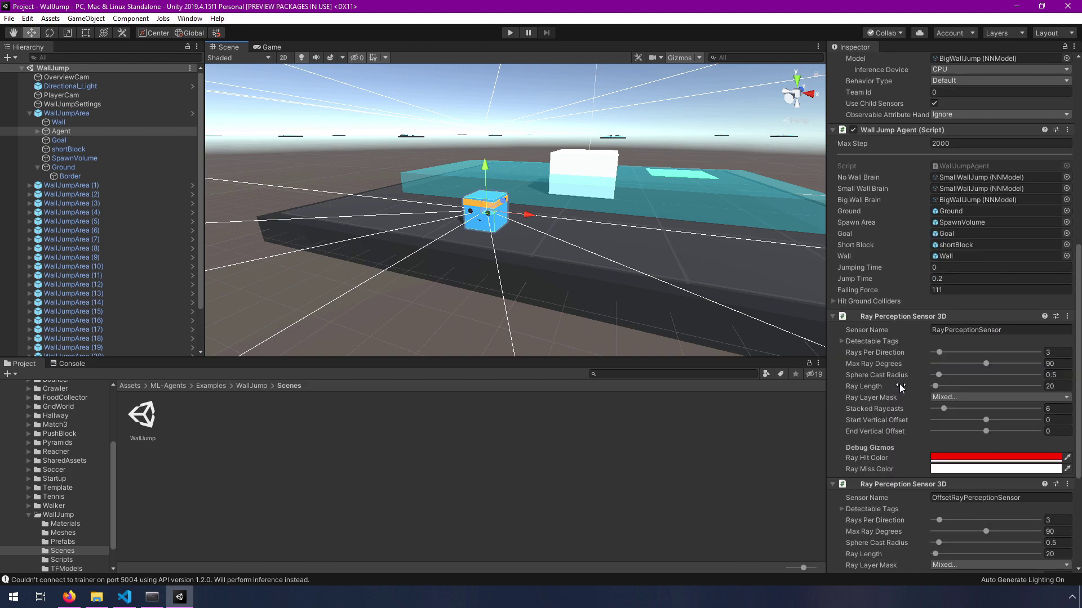
pyautogui.scroll(-3, 863, 360)
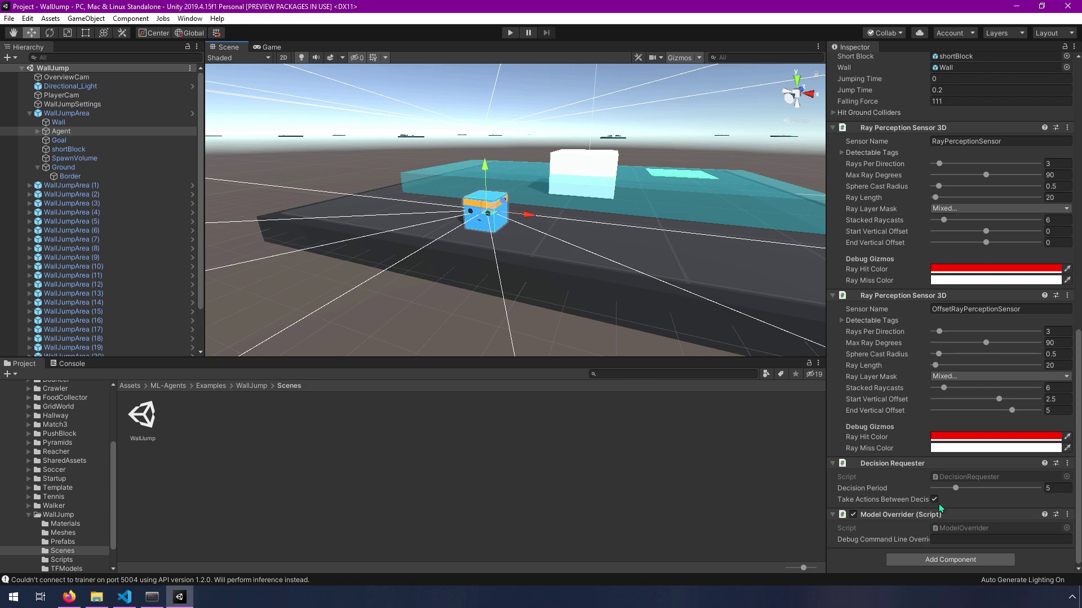
pyautogui.scroll(5, 954, 418)
pyautogui.scroll(5, 954, 417)
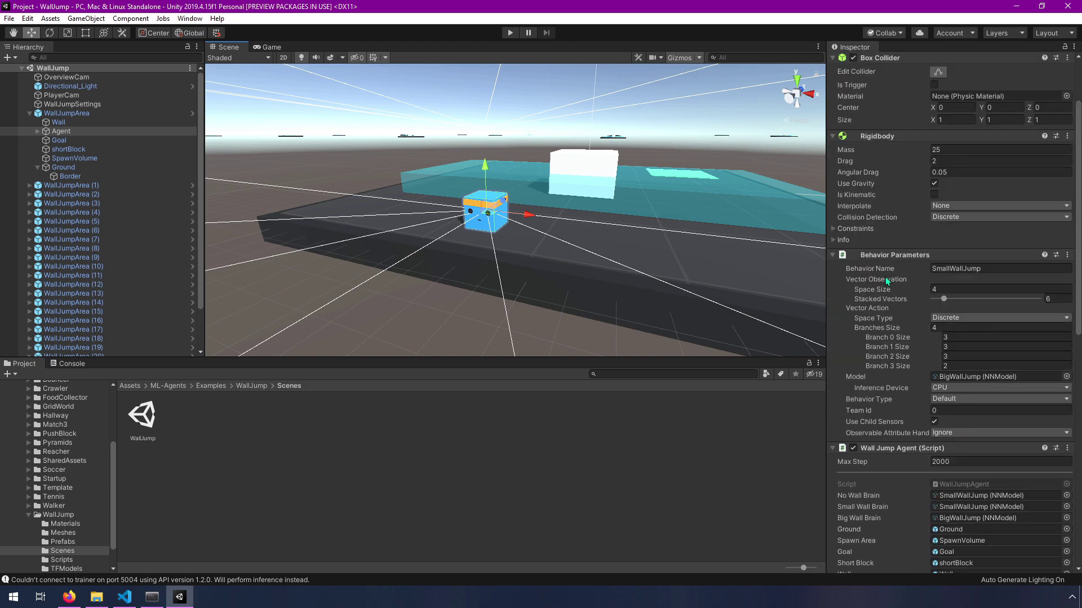
# Inspect AgentCube_Blue under the Agent and its nested AgentCamera, eyes, mouth and Headband, then collapse the cube's children
pyautogui.click(38, 131)
pyautogui.click(96, 141)
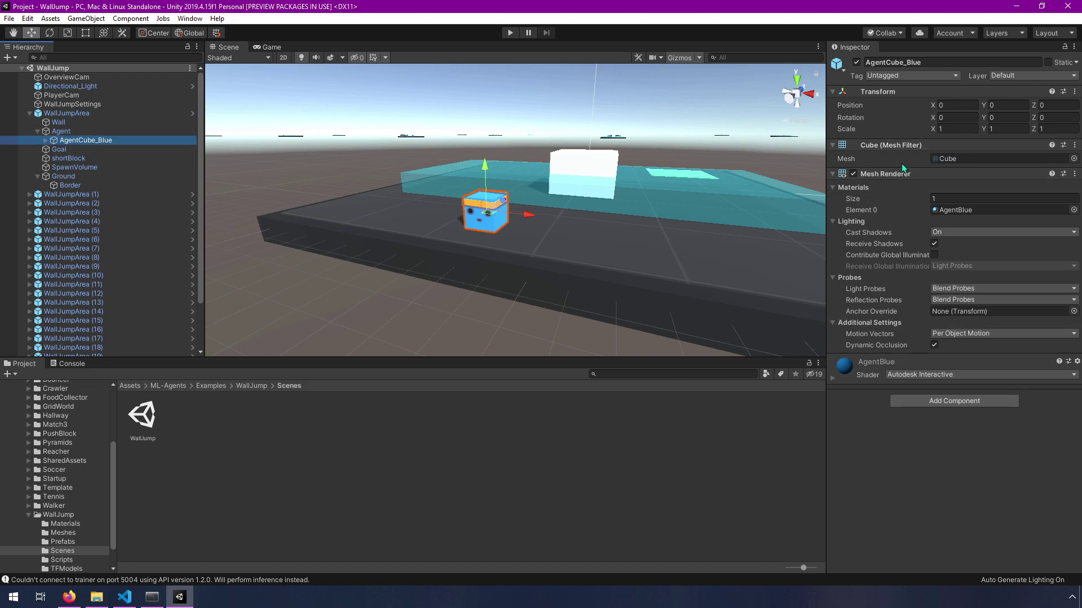
pyautogui.click(43, 140)
pyautogui.click(89, 149)
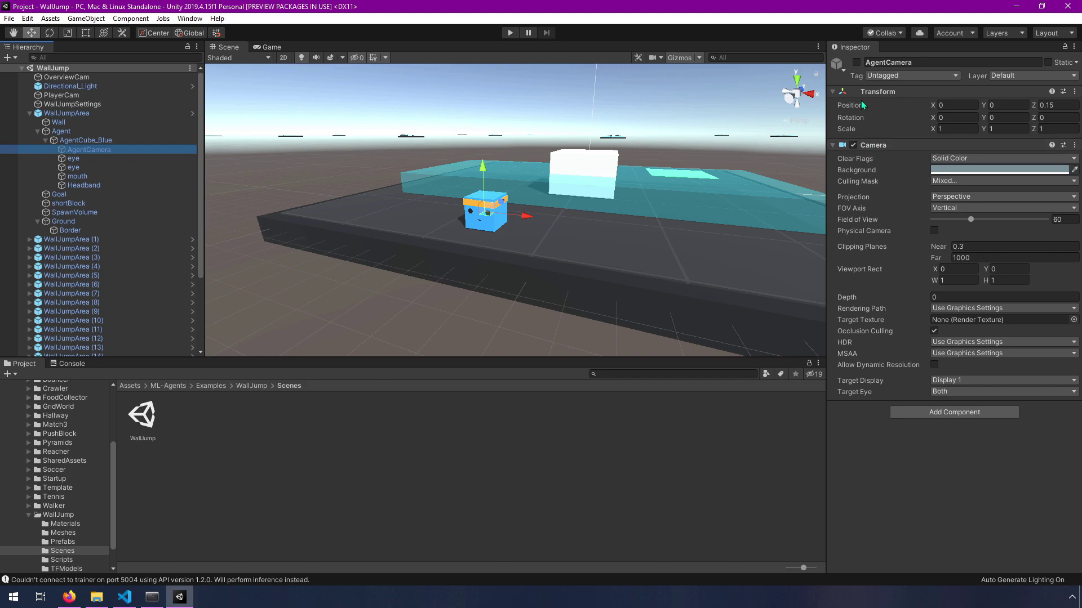
pyautogui.click(77, 158)
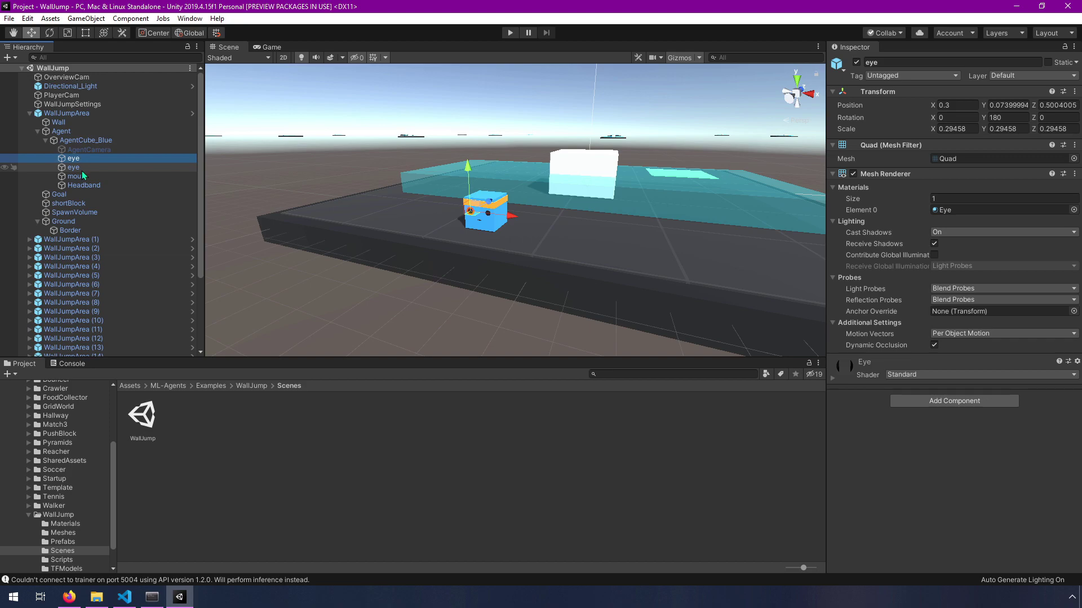
pyautogui.click(83, 170)
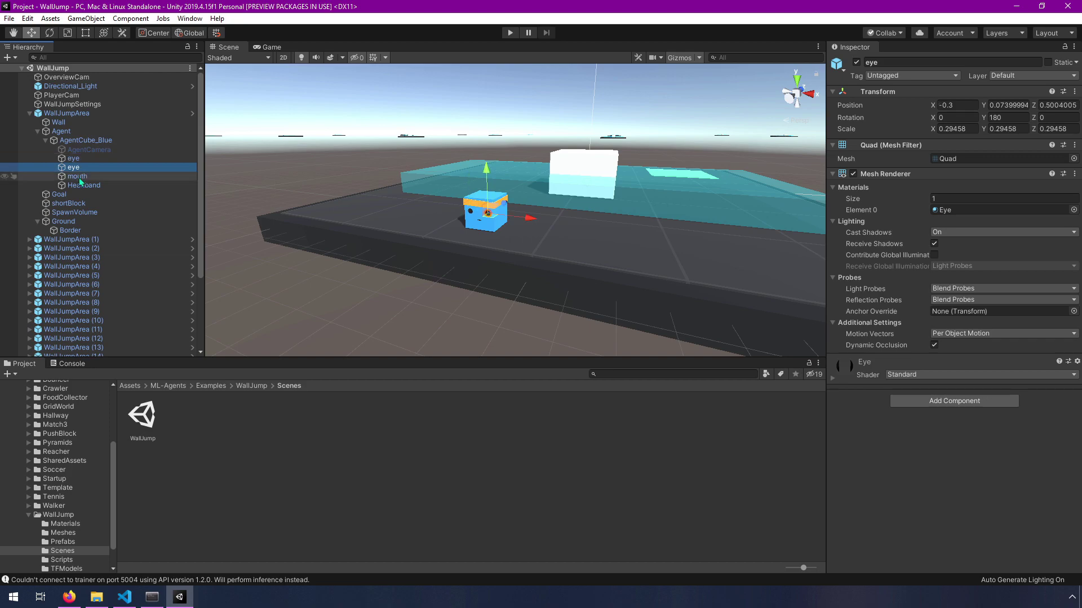
pyautogui.click(80, 178)
pyautogui.click(82, 185)
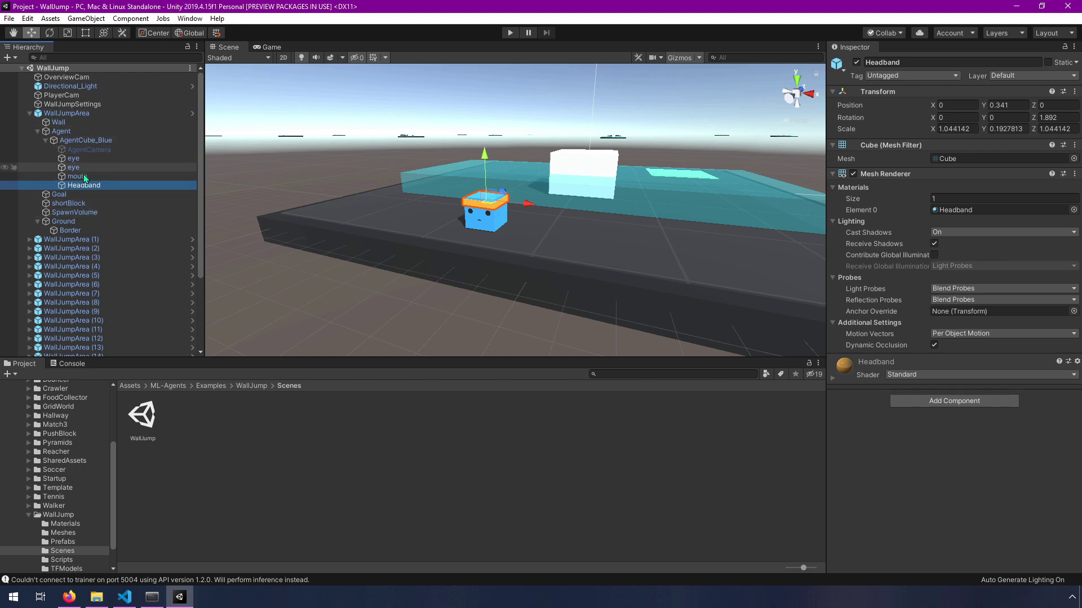
pyautogui.click(44, 139)
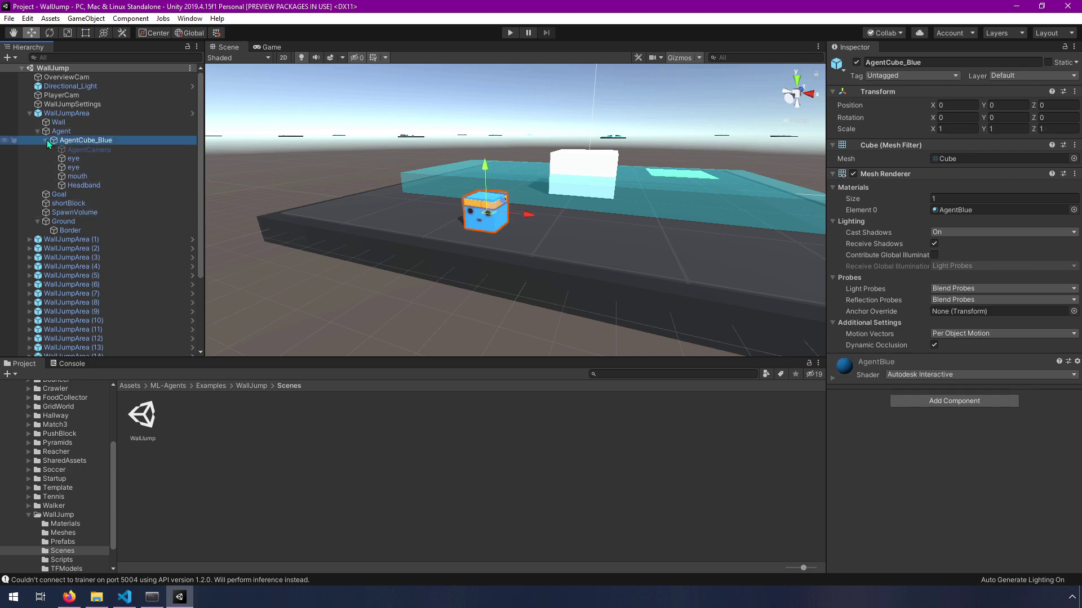
pyautogui.click(47, 140)
# Open the WallJumpAgent script from the Agent's Wall Jump Agent component in Visual Studio and dismiss the projects-loaded notification
pyautogui.click(73, 131)
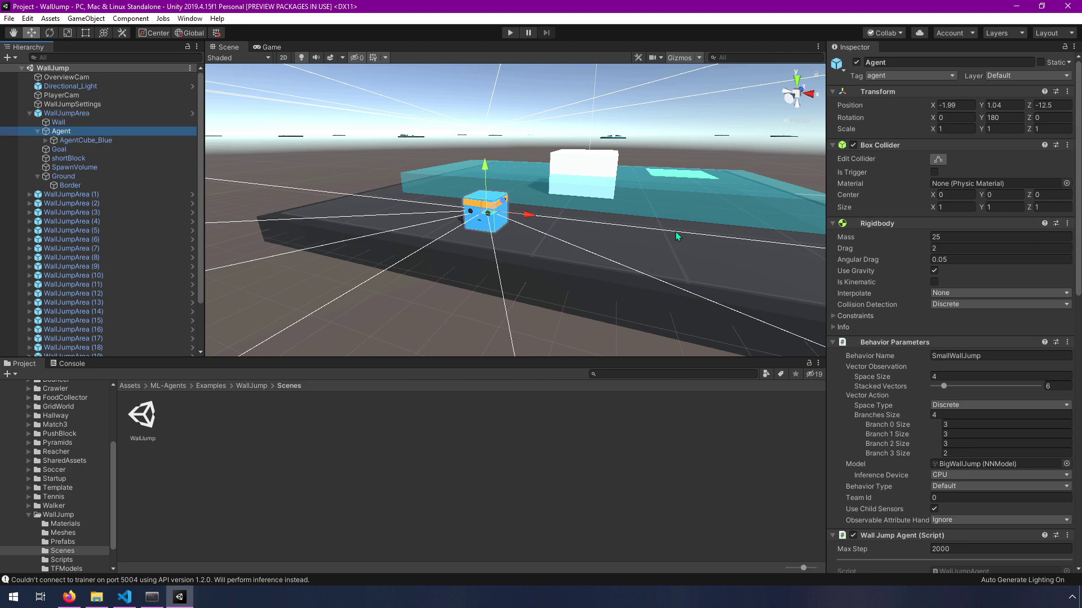
pyautogui.scroll(-10, 940, 276)
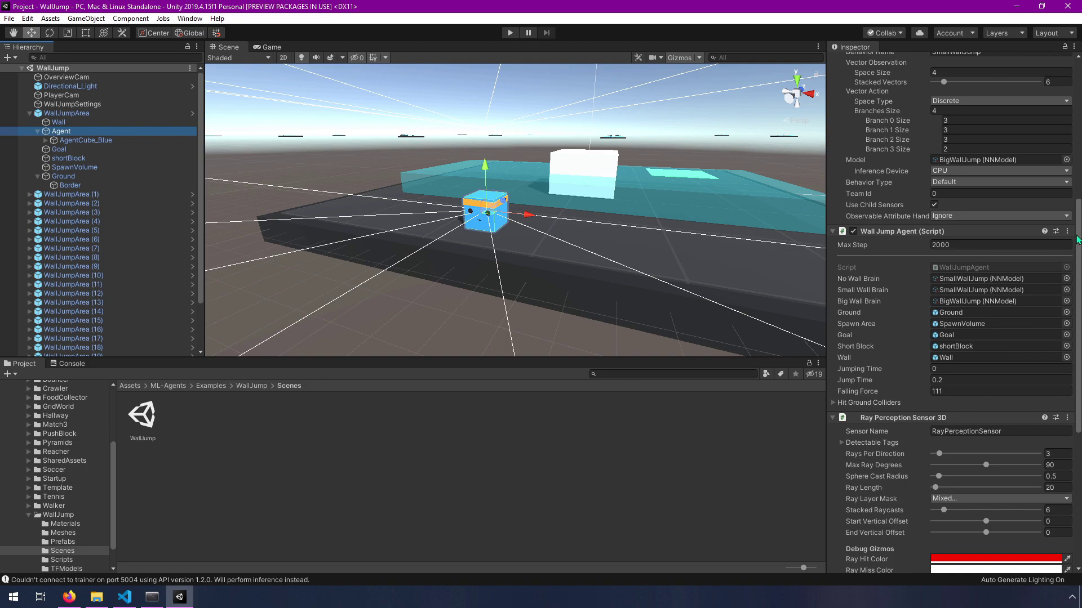
pyautogui.scroll(3, 1079, 239)
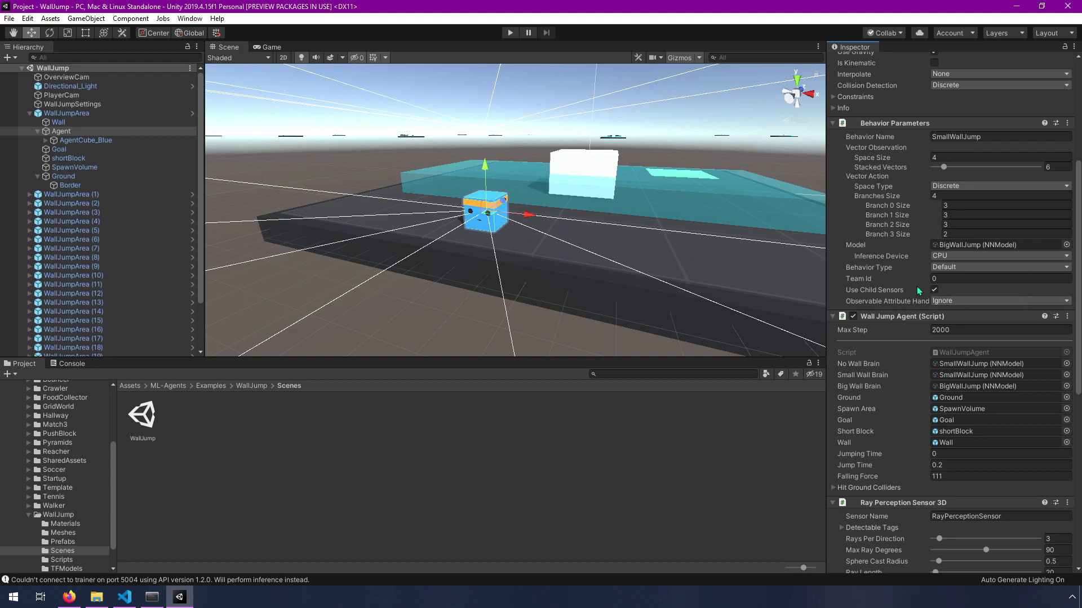
pyautogui.moveTo(918, 291)
pyautogui.click(961, 355)
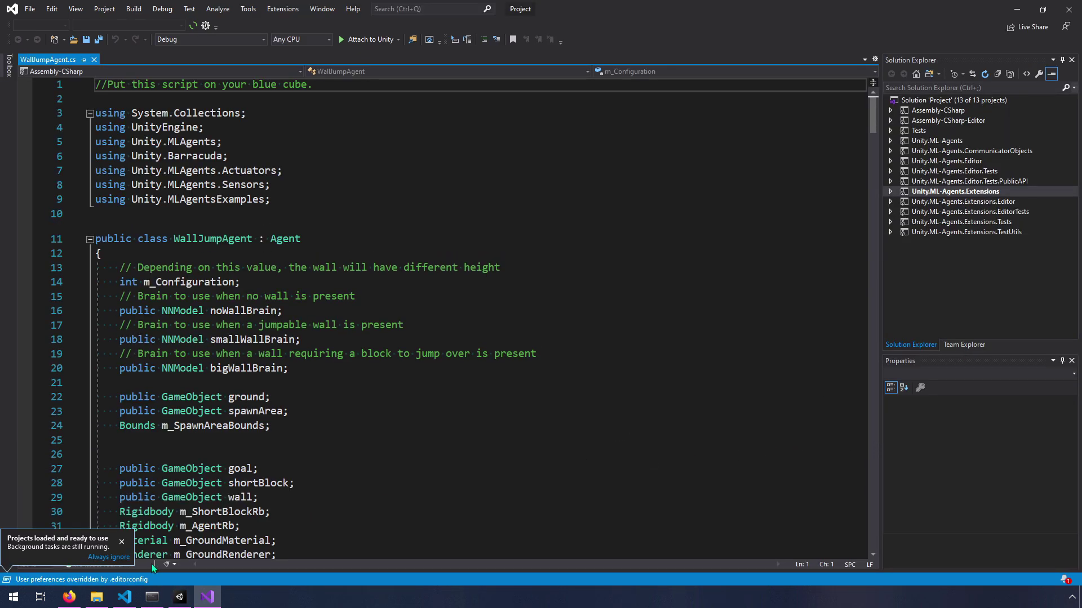
pyautogui.click(121, 542)
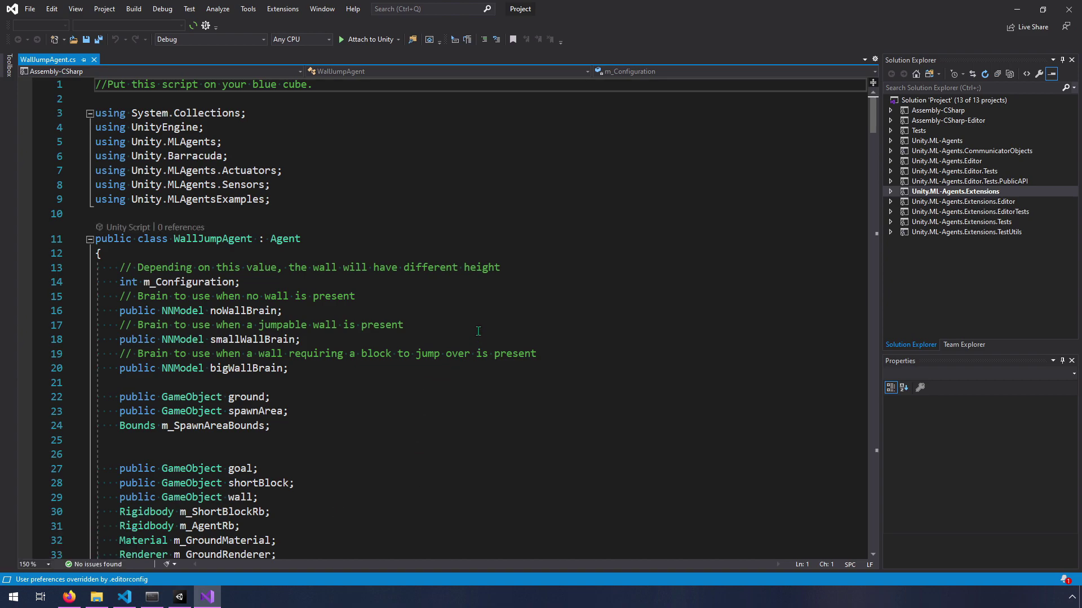
# Examine the WallJumpAgent class declaration and read the description of its Agent base class
pyautogui.doubleClick(198, 244)
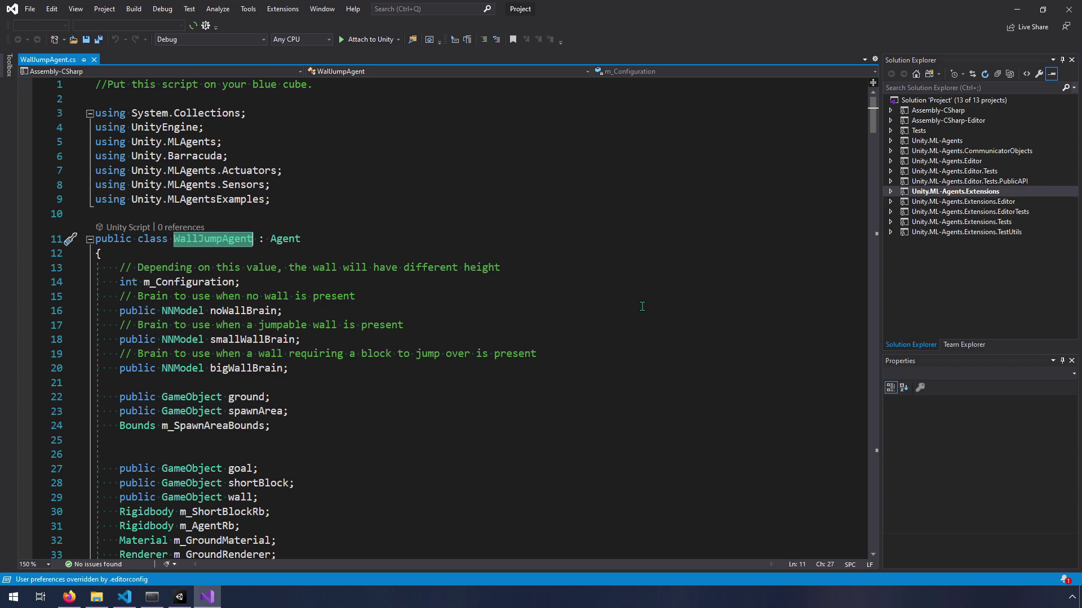
pyautogui.moveTo(288, 247)
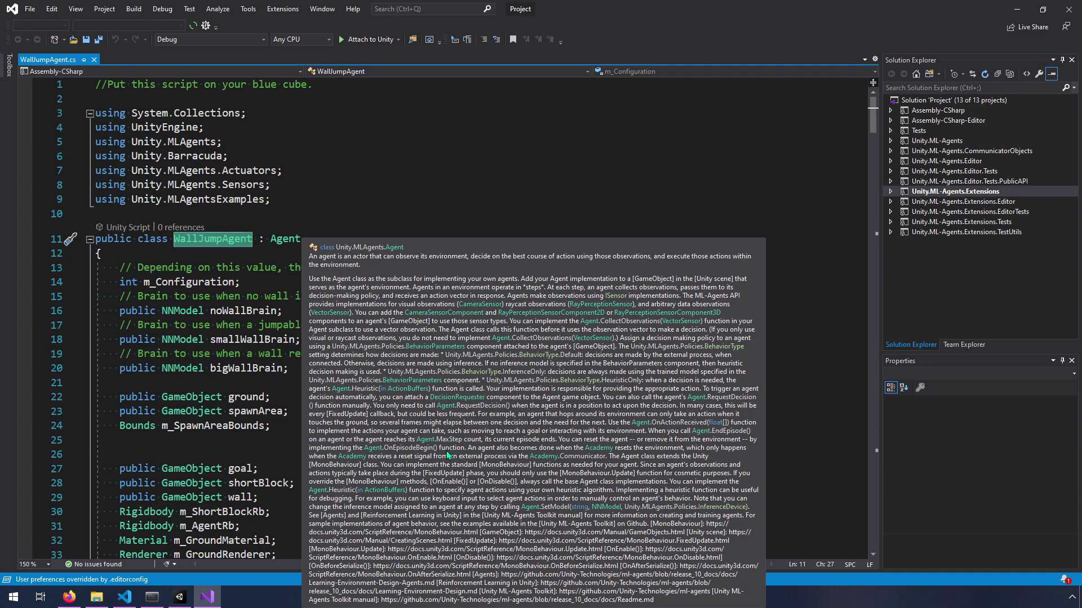
pyautogui.click(327, 267)
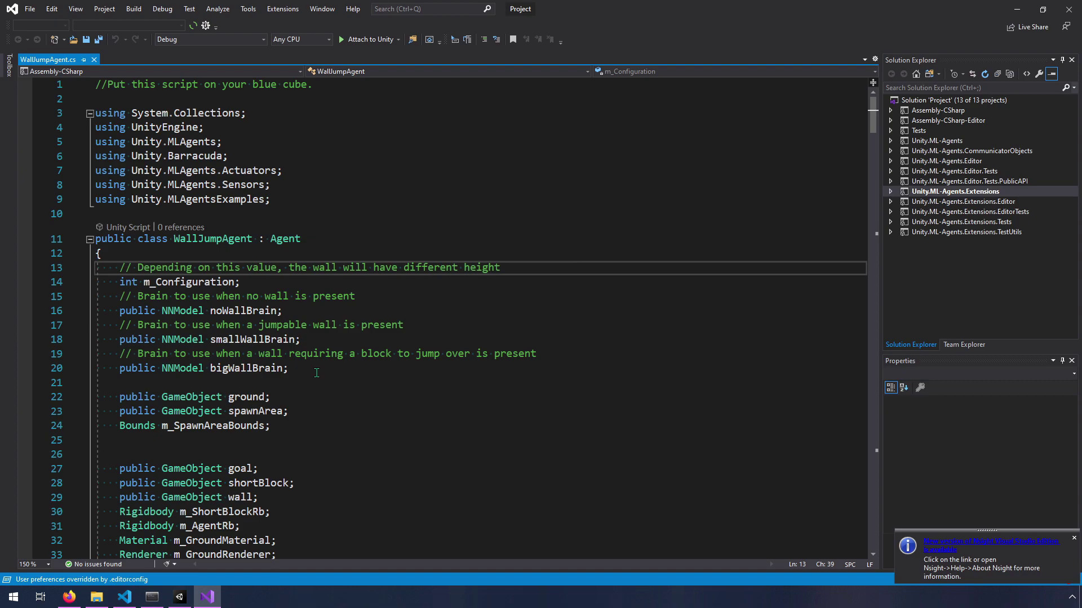
# Read through WallJumpAgent's field declarations and its Initialize method, dismissing the Visual Studio update notification
pyautogui.scroll(-2, 316, 373)
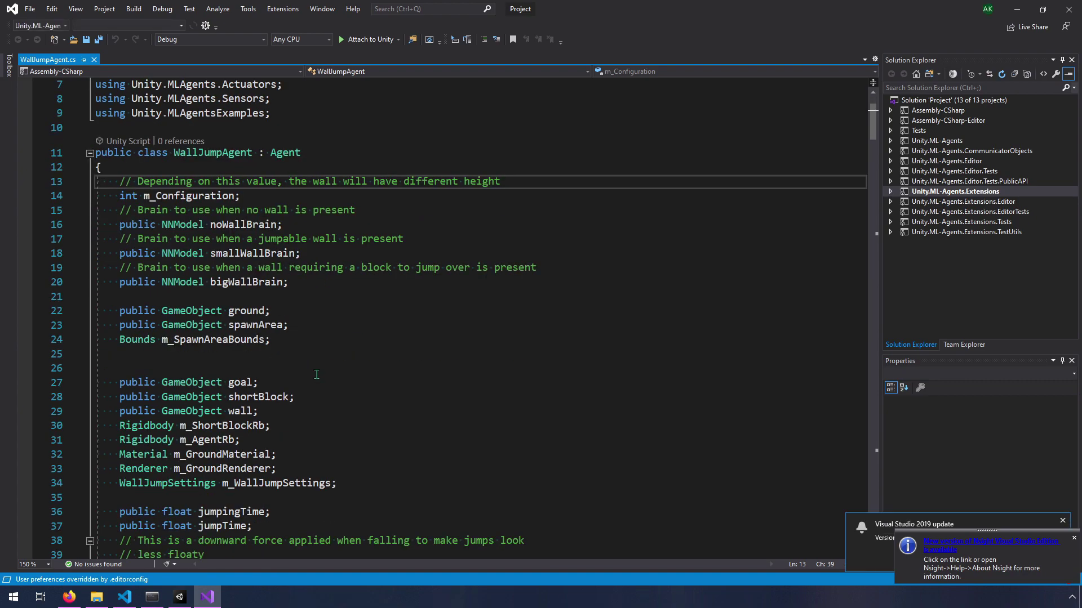
pyautogui.scroll(-9, 316, 374)
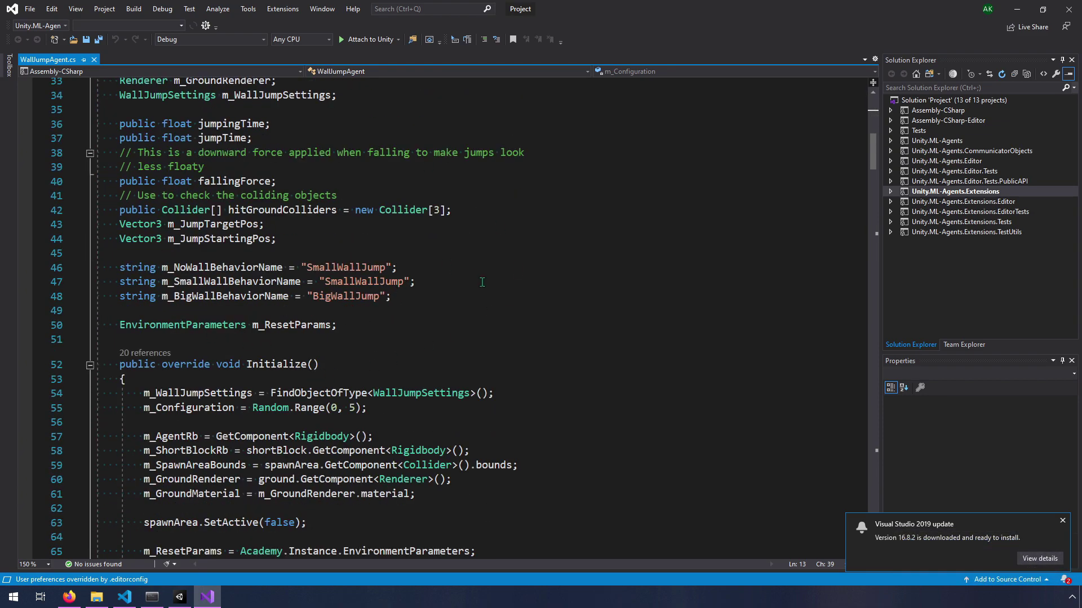
pyautogui.scroll(-2, 482, 283)
pyautogui.scroll(-1, 482, 282)
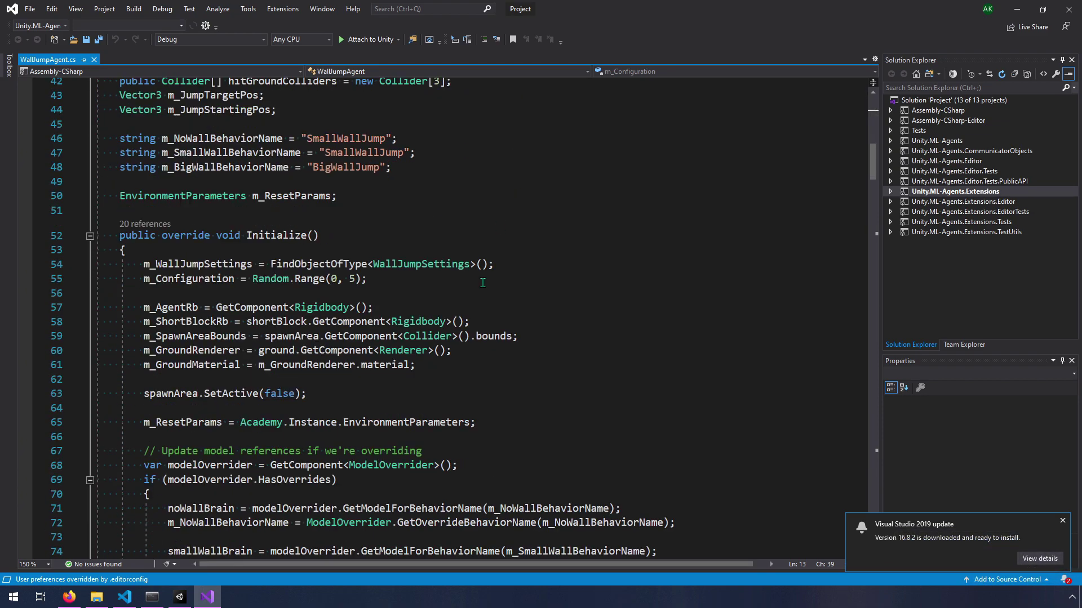
pyautogui.scroll(-2, 482, 283)
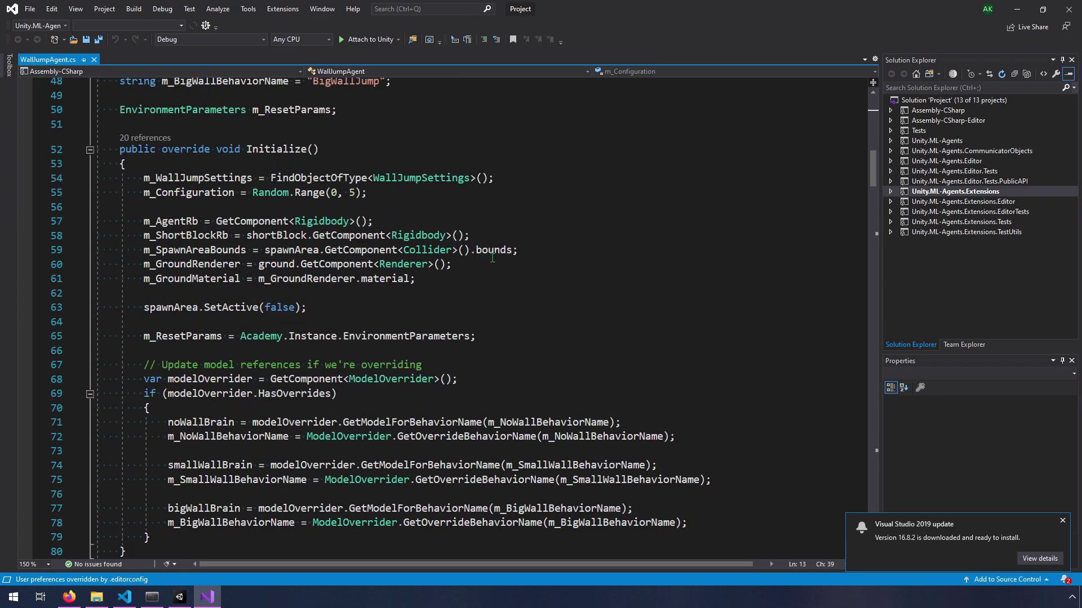
pyautogui.moveTo(248, 149)
pyautogui.scroll(13, 367, 161)
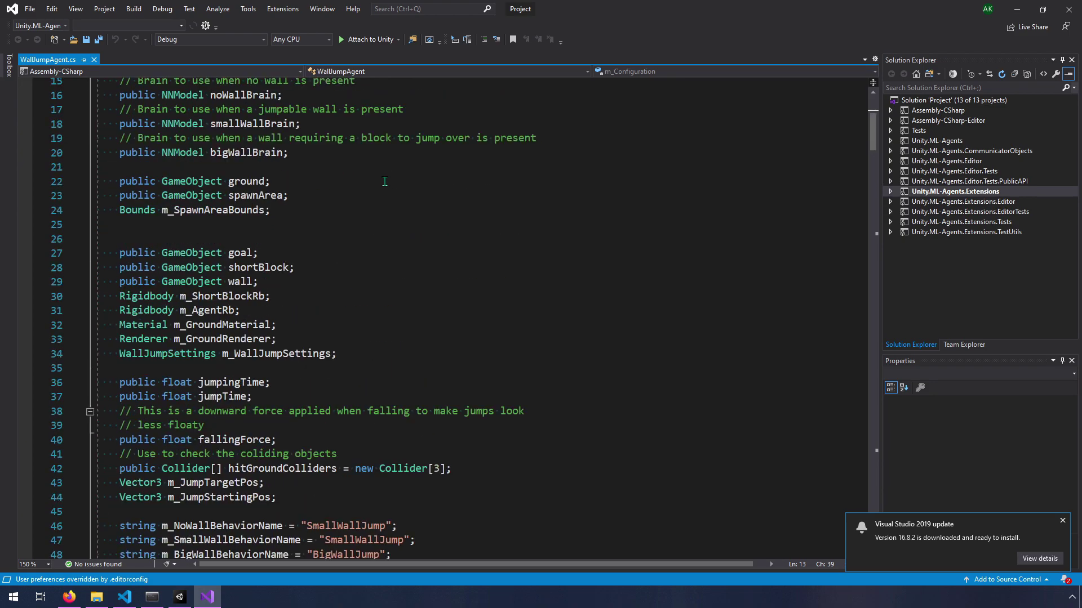
pyautogui.scroll(-10, 293, 138)
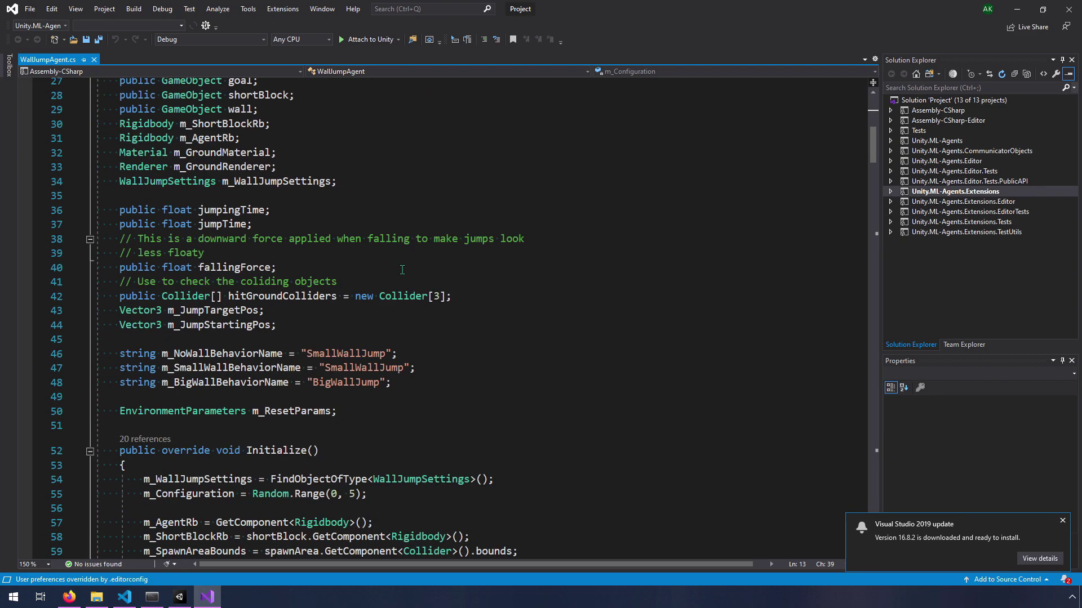
pyautogui.moveTo(282, 278)
pyautogui.scroll(-3, 338, 279)
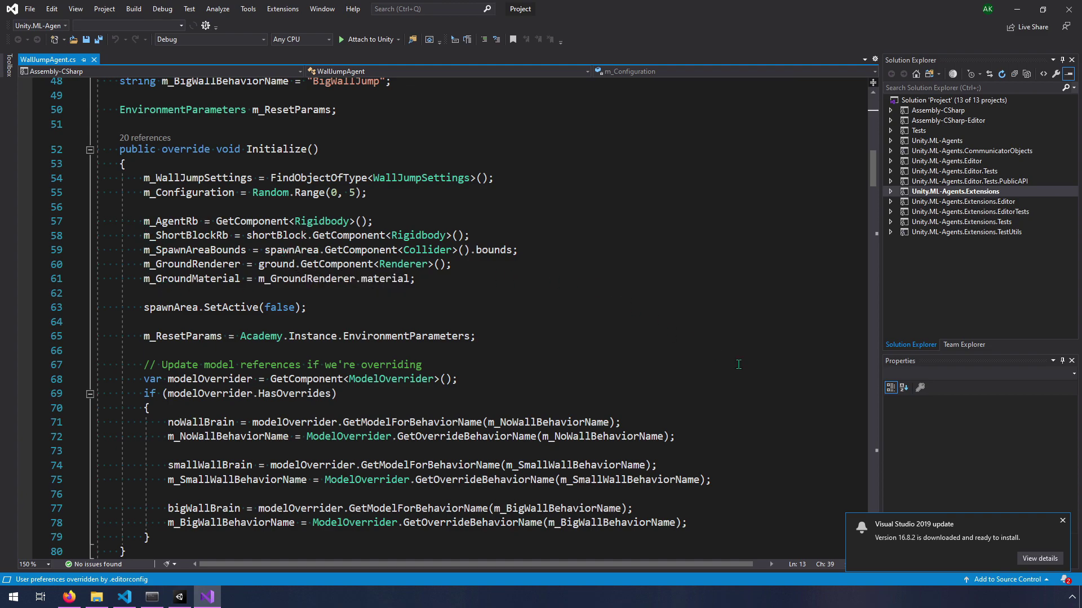
pyautogui.click(1063, 520)
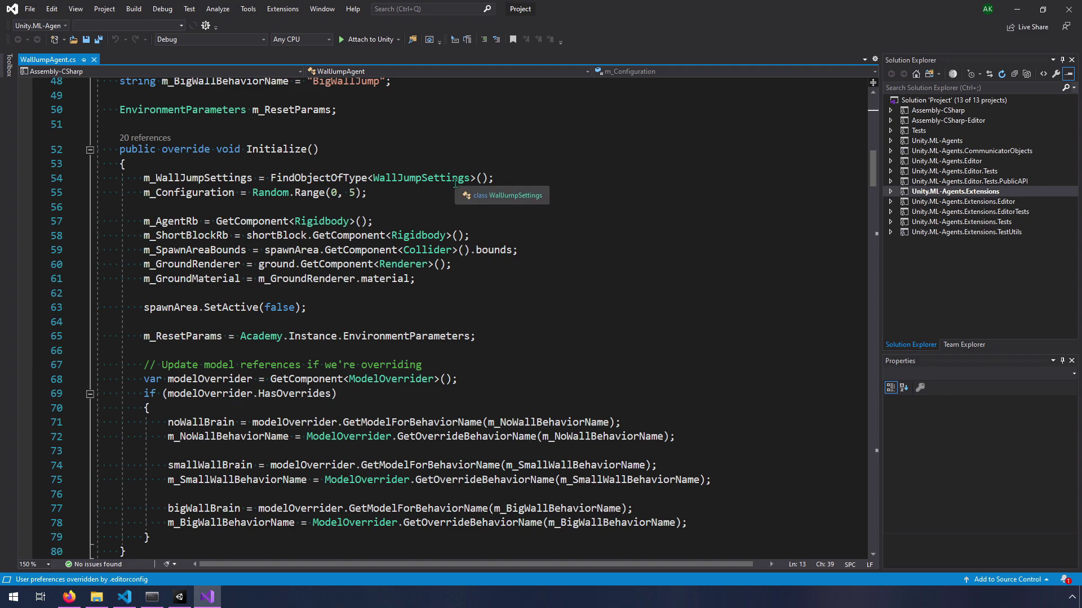
# Switch to Unity to inspect the WallJumpSettings object's components, and return to the WallJumpAgent script in Visual Studio
pyautogui.click(179, 597)
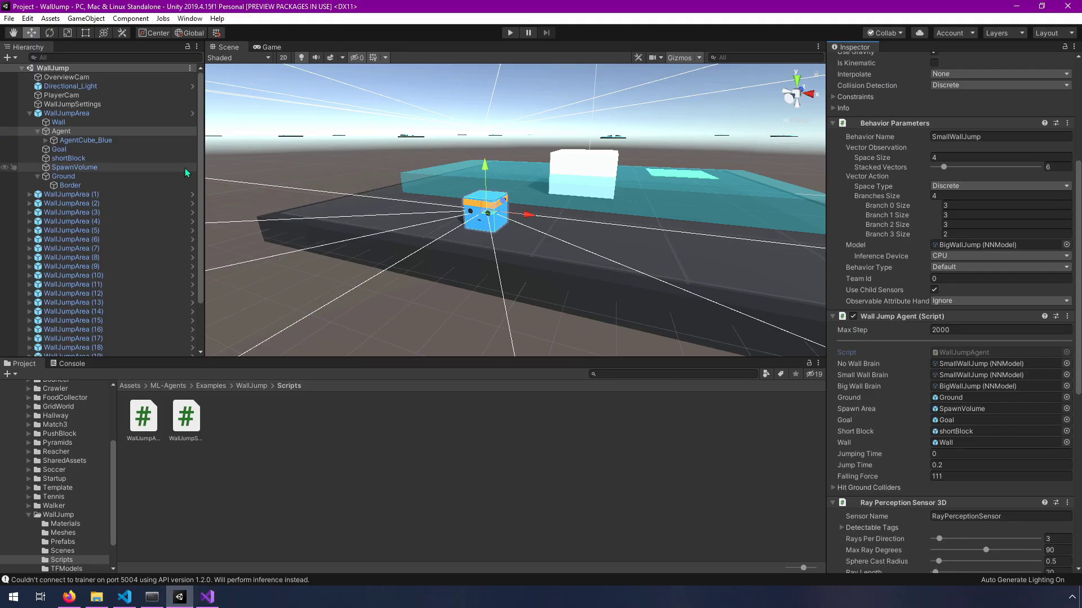
pyautogui.click(52, 103)
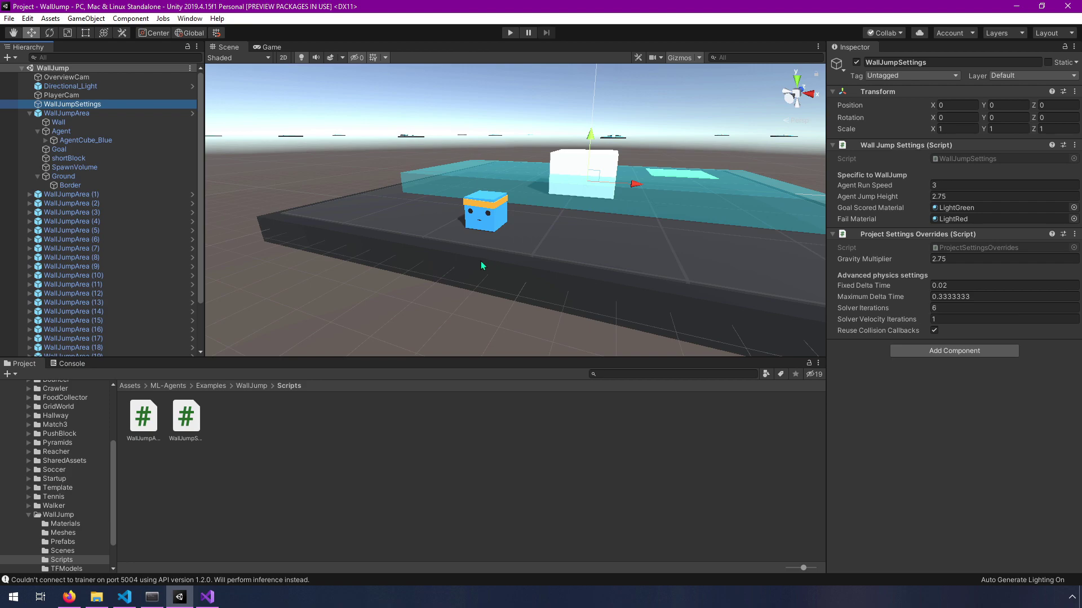
pyautogui.click(1016, 6)
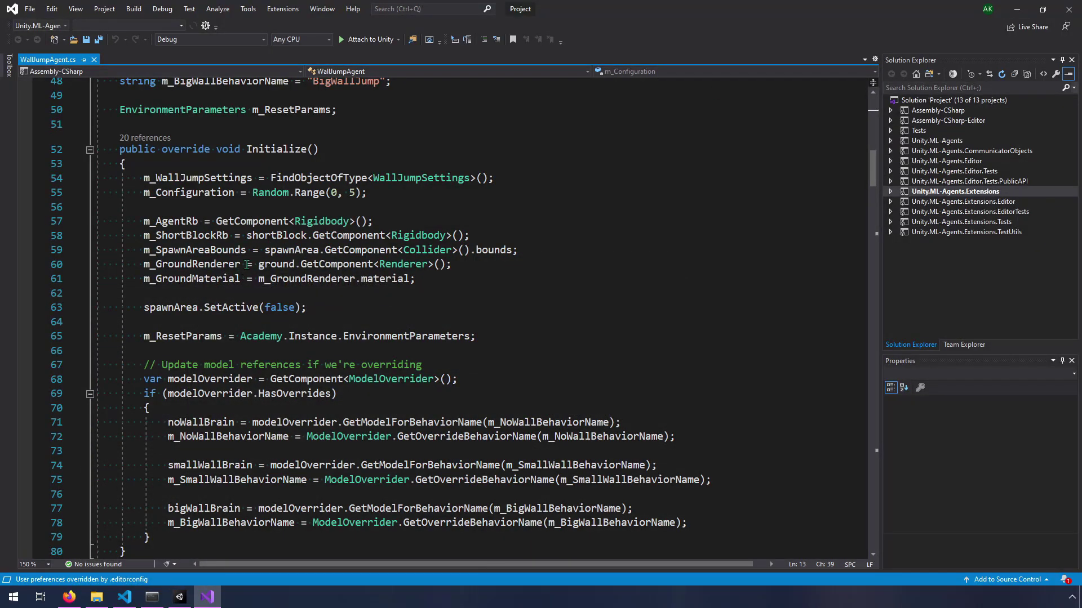
# Highlight the m_WallJumpSettings assignment, test-run the WallJump scene in Unity, and return to the WallJumpAgent script in Visual Studio
pyautogui.doubleClick(148, 179)
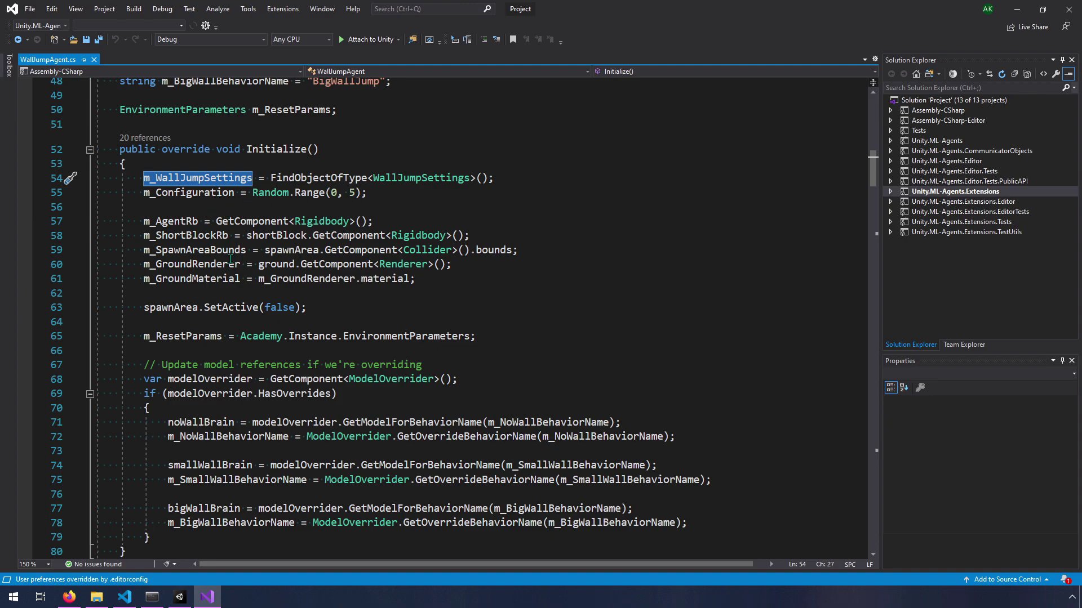
pyautogui.click(180, 598)
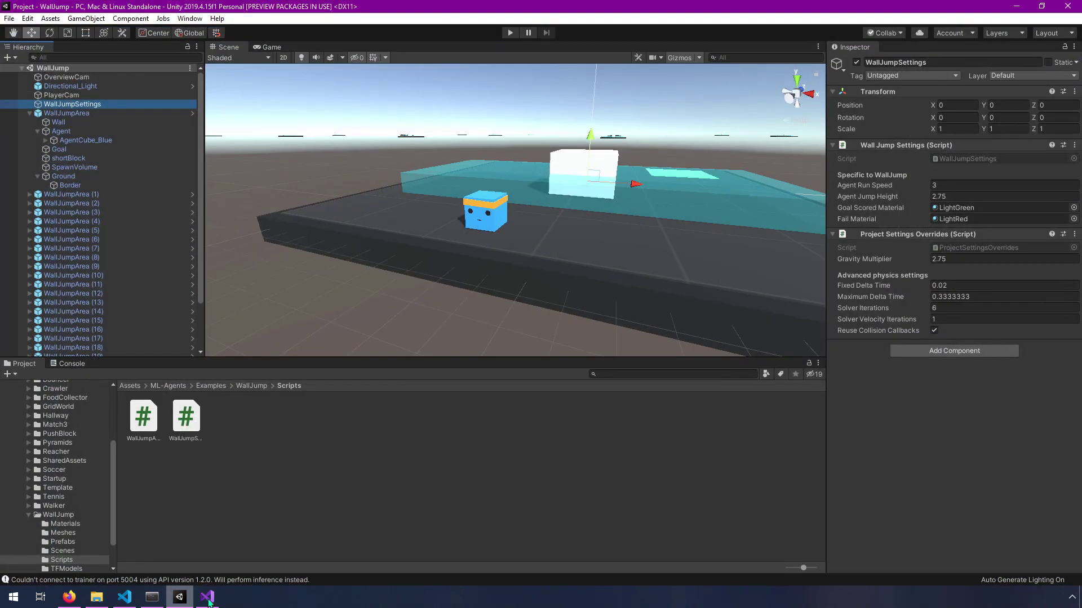
pyautogui.click(513, 32)
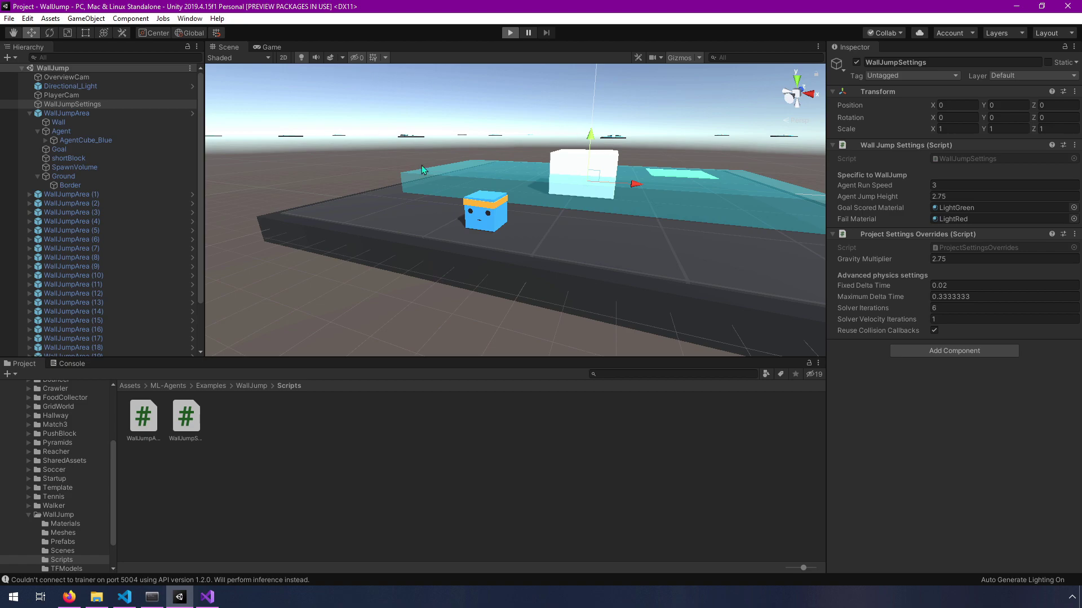
pyautogui.hotkey('ctrl', 'p')
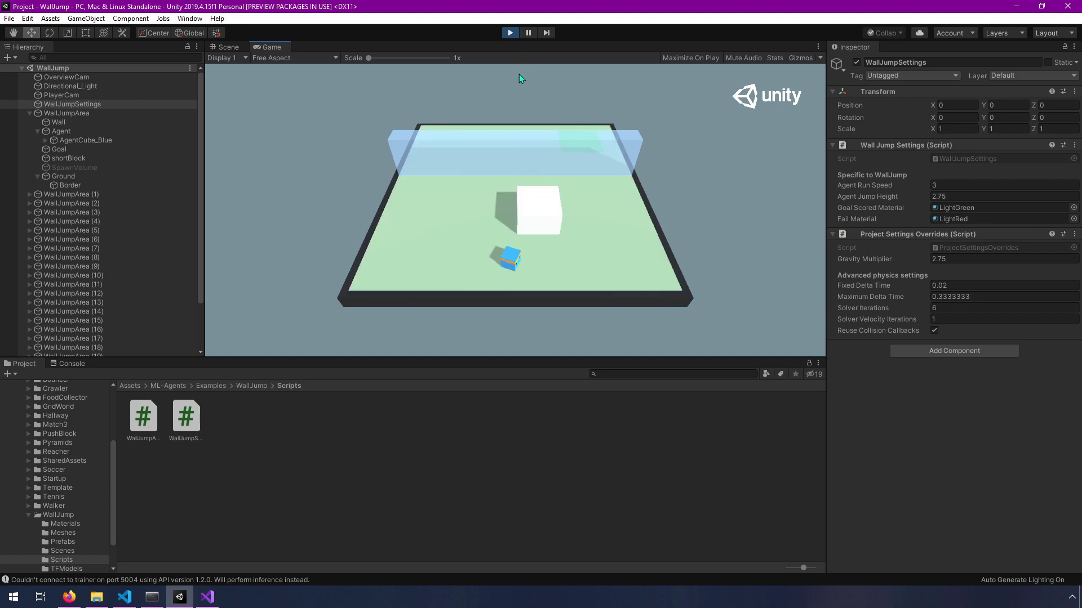
pyautogui.click(509, 33)
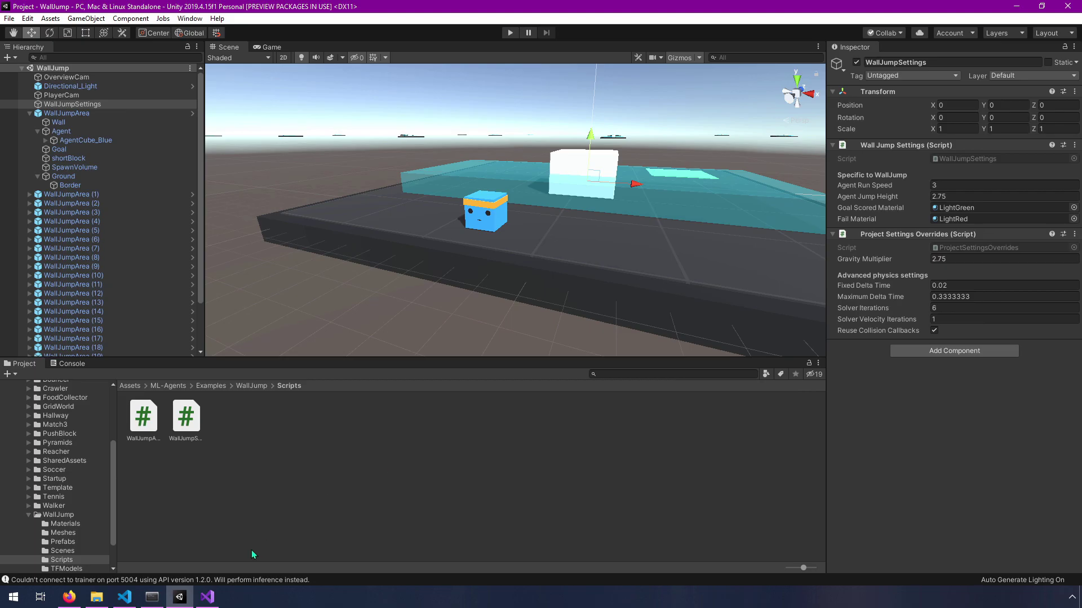
pyautogui.click(207, 597)
# Examine the m_Configuration and m_GroundRenderer assignments in Initialize, and run the WallJump scene again in Unity to watch the ground and wall
pyautogui.click(201, 192)
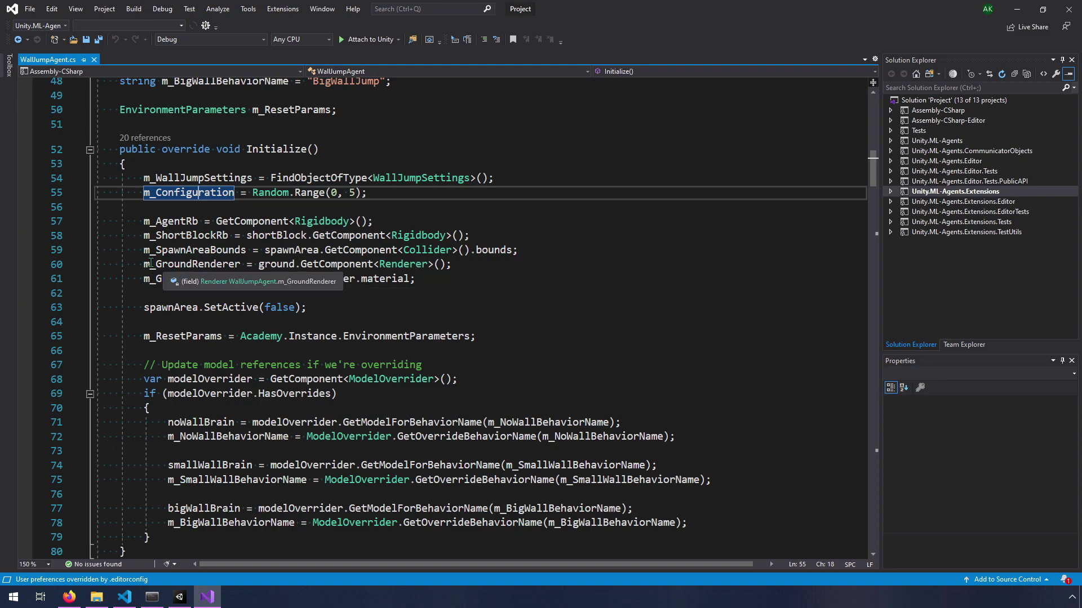
pyautogui.moveTo(145, 263); pyautogui.dragTo(241, 265)
pyautogui.click(385, 265)
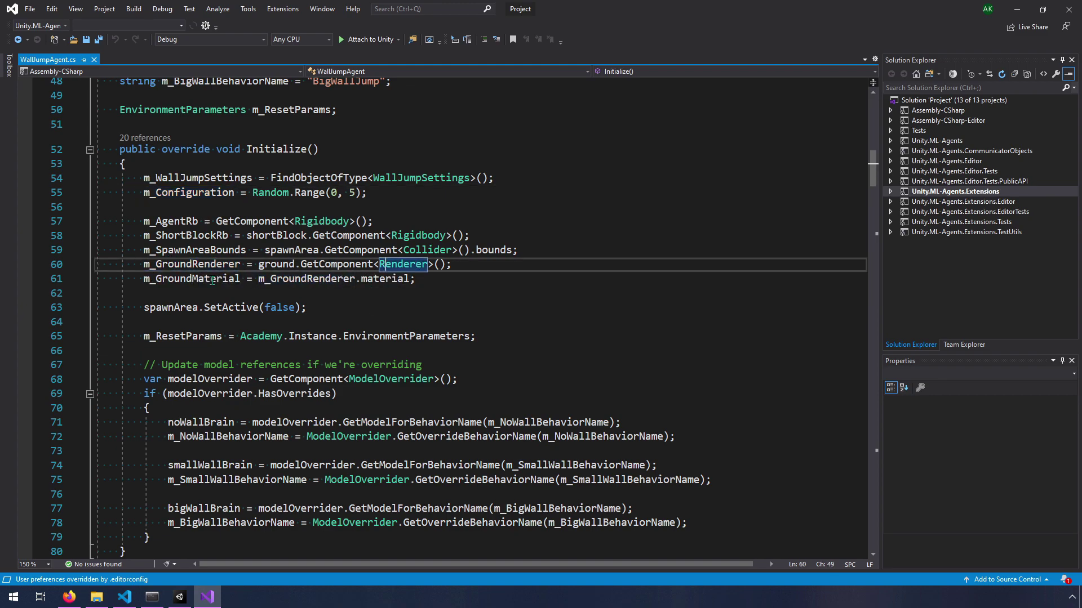
pyautogui.click(179, 597)
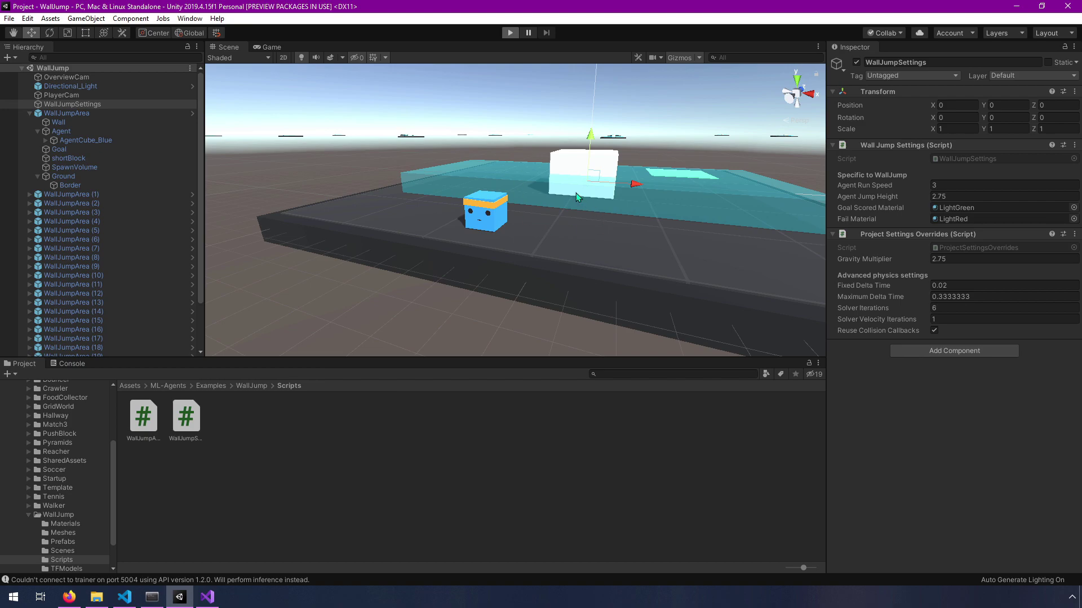
pyautogui.hotkey('ctrl', 'p')
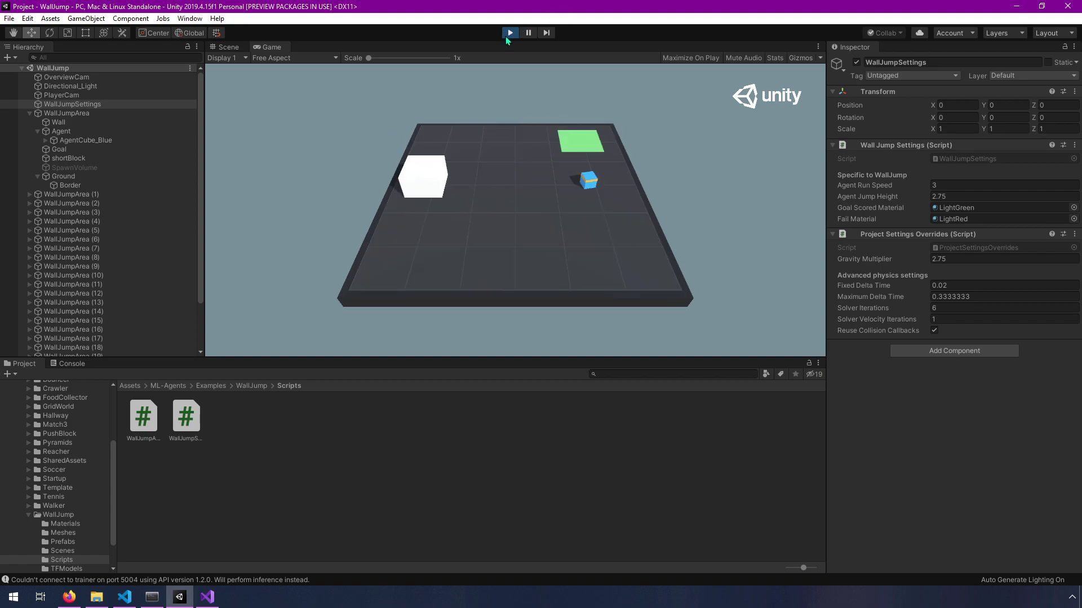
pyautogui.hotkey('ctrl', 'p')
pyautogui.click(207, 597)
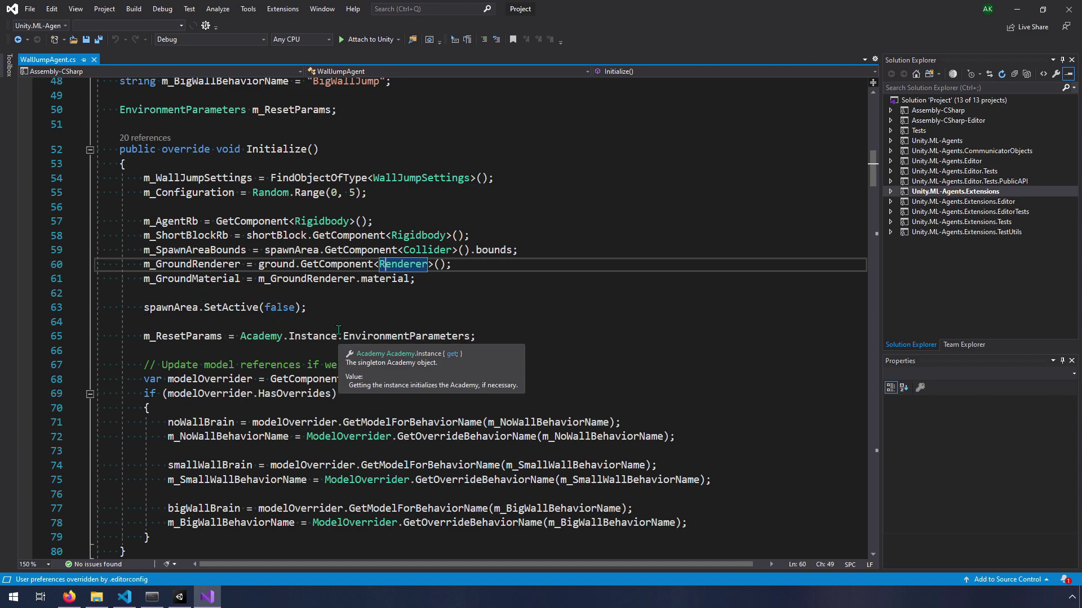
# Examine the EnvironmentParameters assignment and the model override block for noWallBrain, smallWallBrain and bigWallBrain in Initialize
pyautogui.scroll(-1, 339, 330)
pyautogui.click(179, 598)
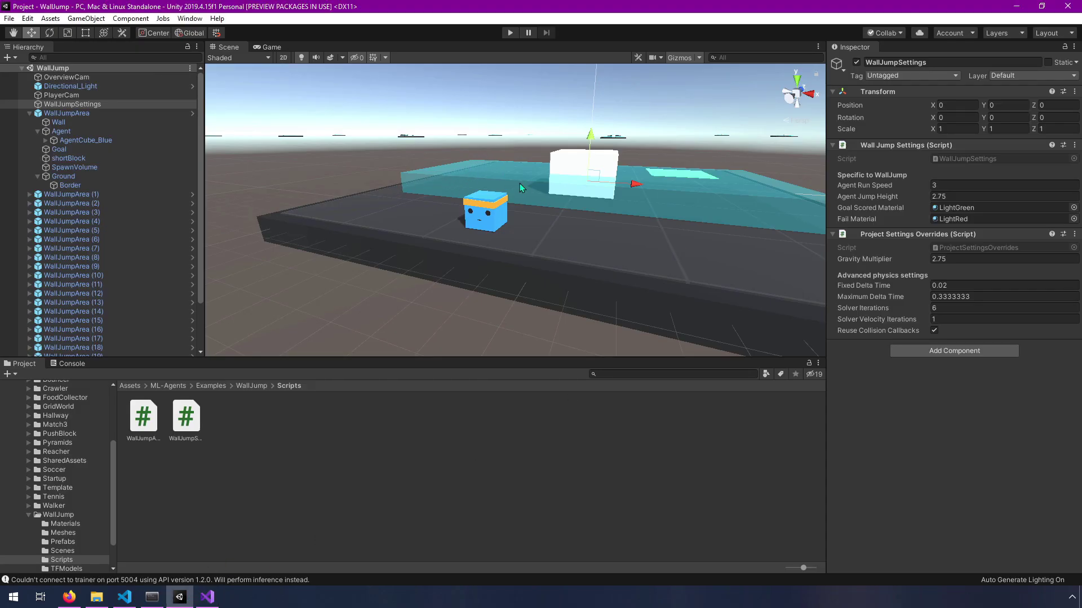
pyautogui.click(1017, 6)
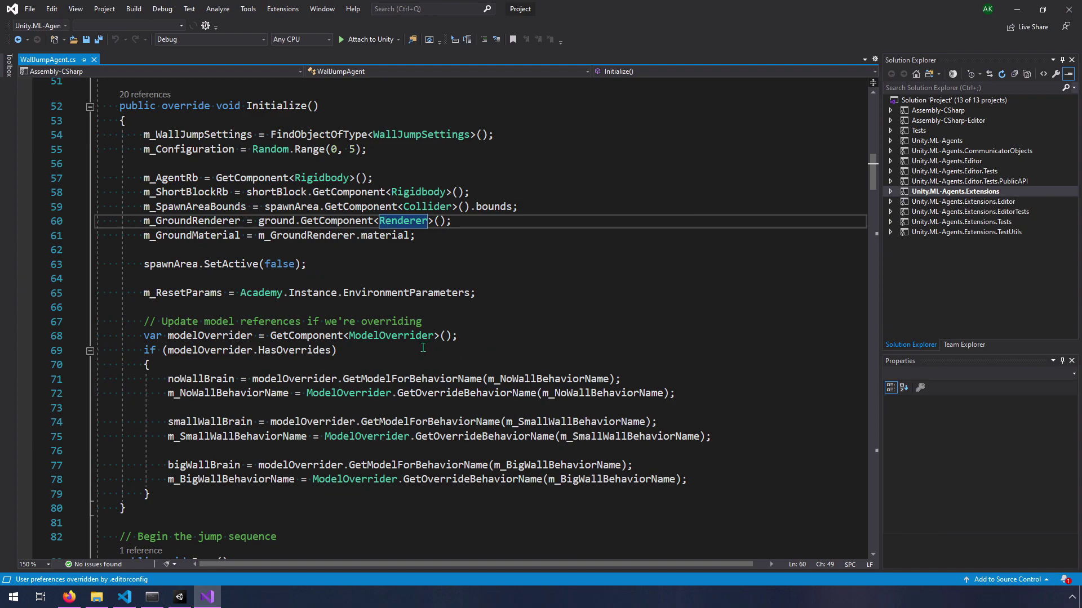
pyautogui.doubleClick(396, 293)
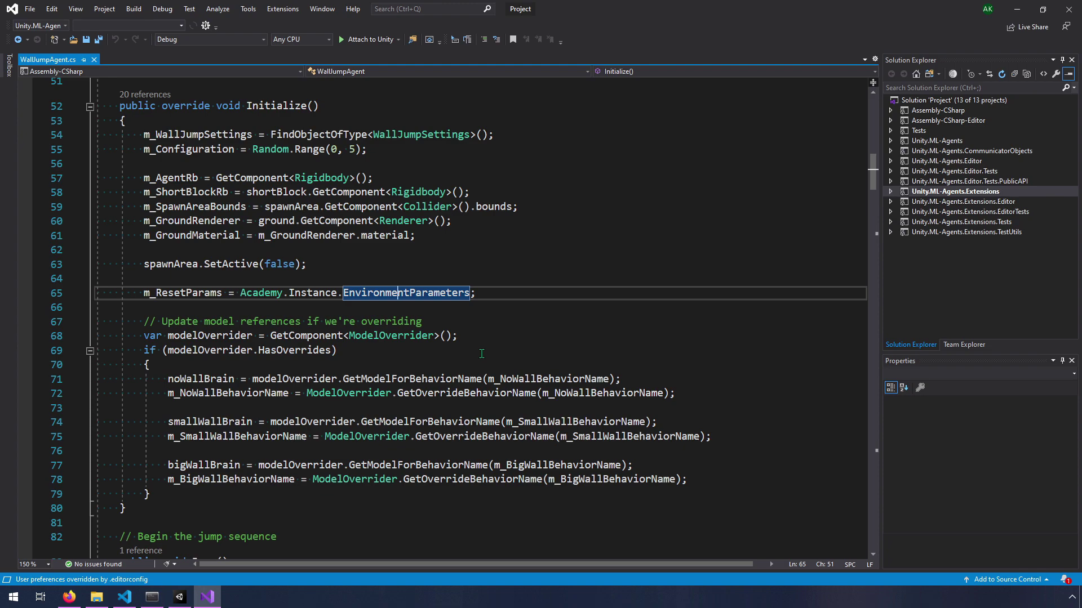
pyautogui.scroll(-3, 457, 376)
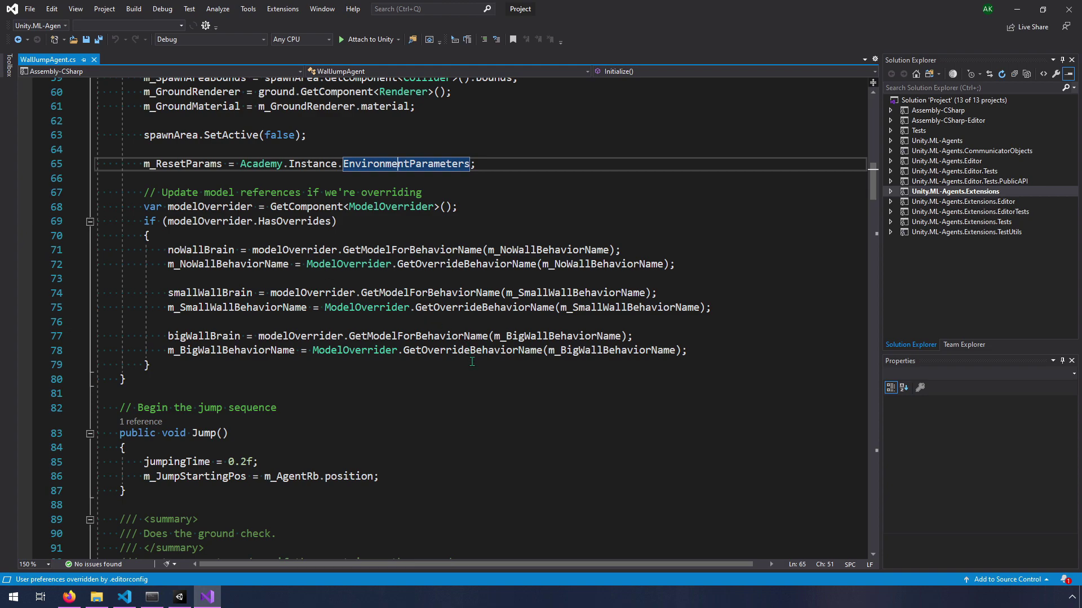
pyautogui.click(176, 293)
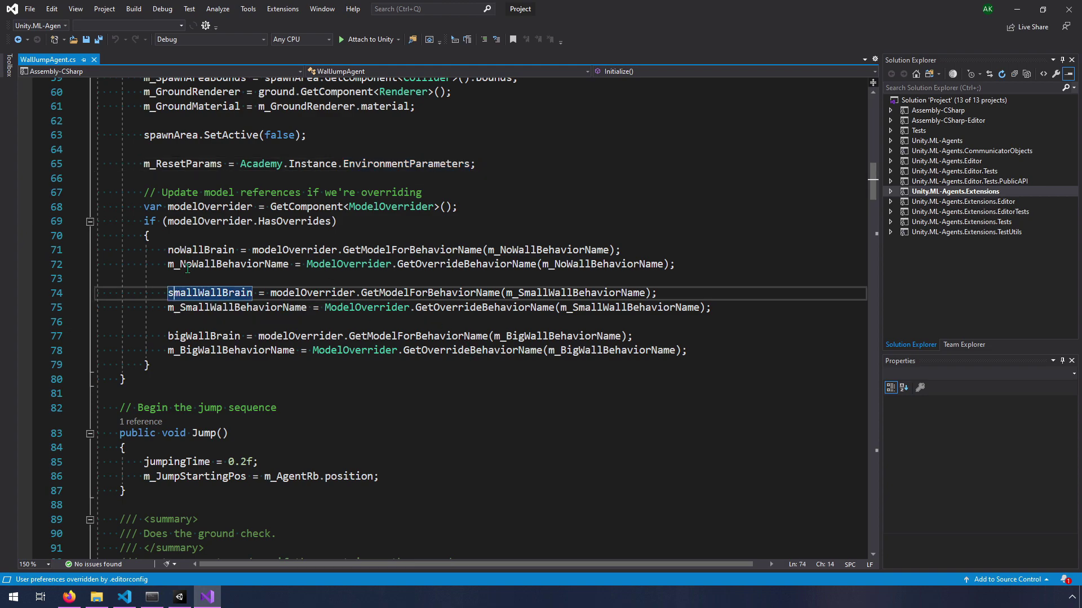
pyautogui.click(189, 250)
pyautogui.click(192, 293)
pyautogui.click(199, 337)
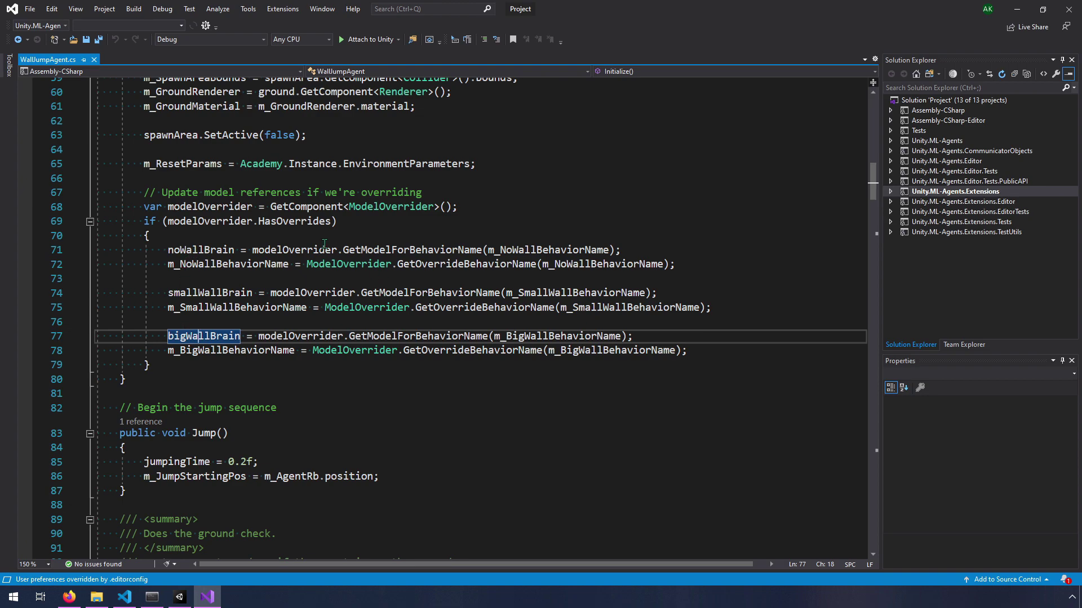
# Read through the Jump, DoGroundCheck and MoveTowards methods of the WallJumpAgent script
pyautogui.scroll(-2, 515, 325)
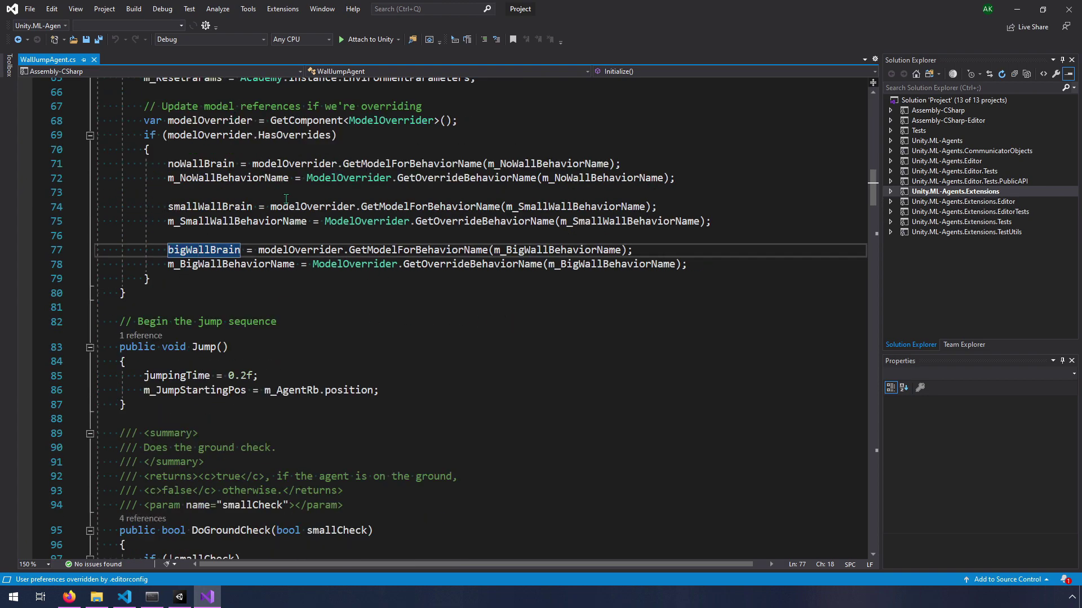
pyautogui.scroll(-2, 363, 233)
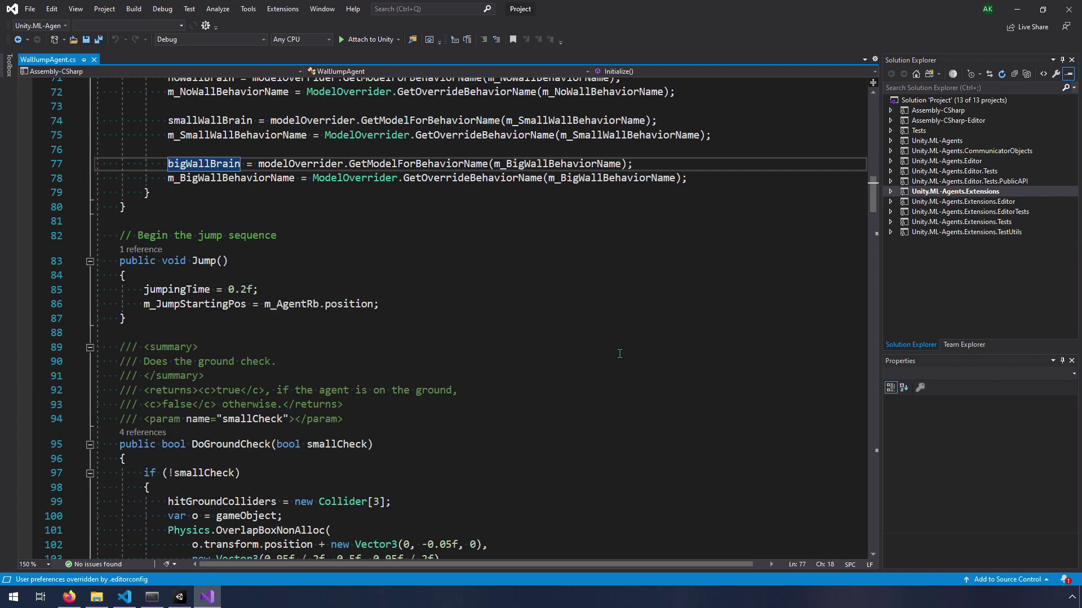
pyautogui.scroll(-2, 418, 317)
pyautogui.scroll(2, 368, 282)
pyautogui.scroll(-6, 422, 289)
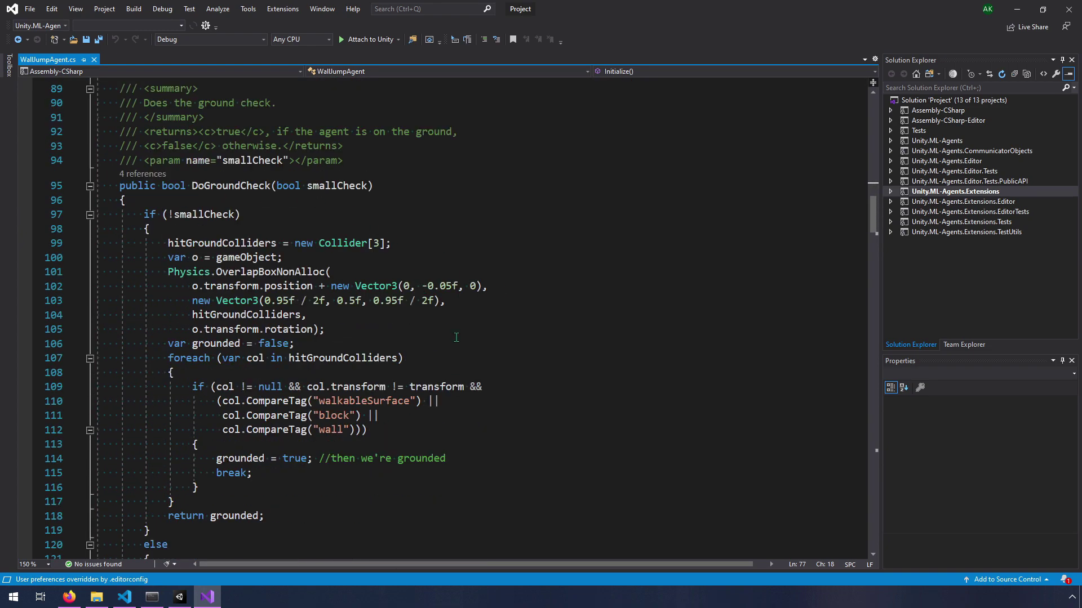
pyautogui.scroll(-1, 618, 319)
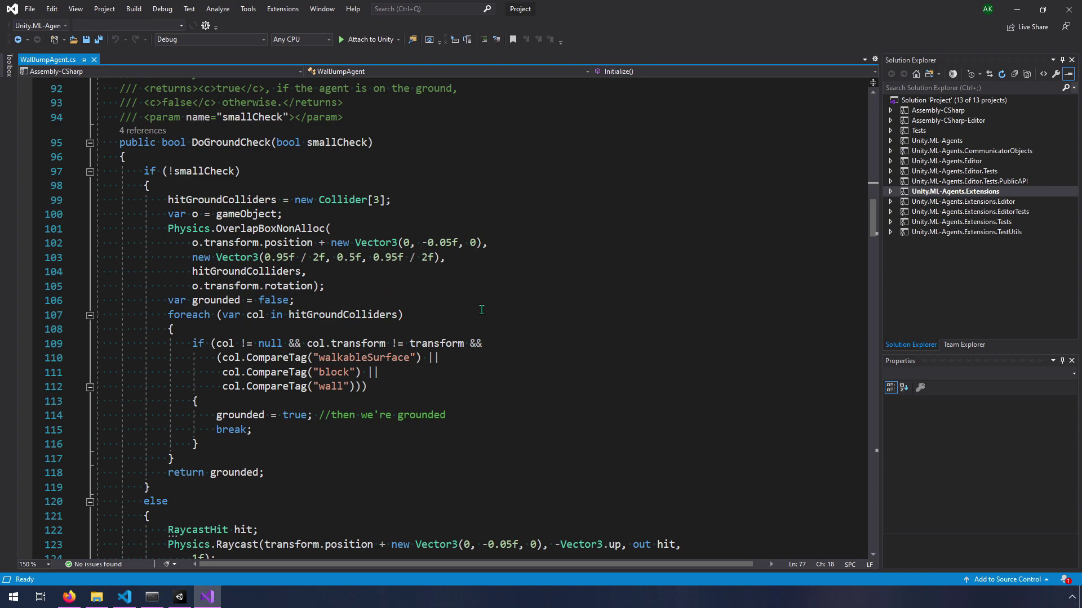
pyautogui.scroll(-8, 481, 310)
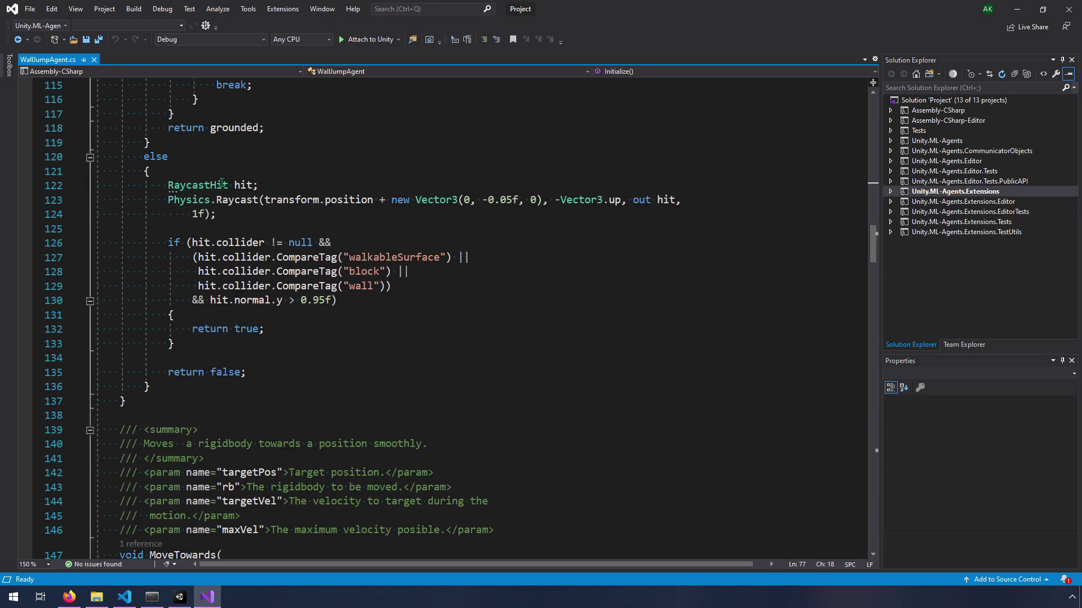
pyautogui.scroll(-8, 220, 317)
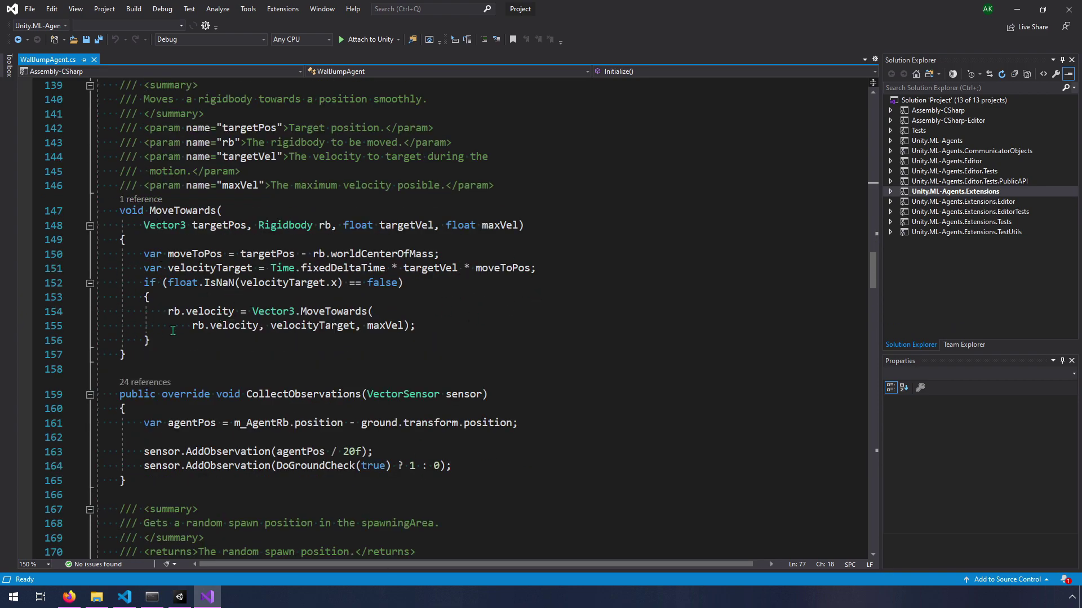
pyautogui.moveTo(193, 311)
# Examine the CollectObservations method, focusing on the agentPos observation and its division by 20f
pyautogui.scroll(-3, 309, 333)
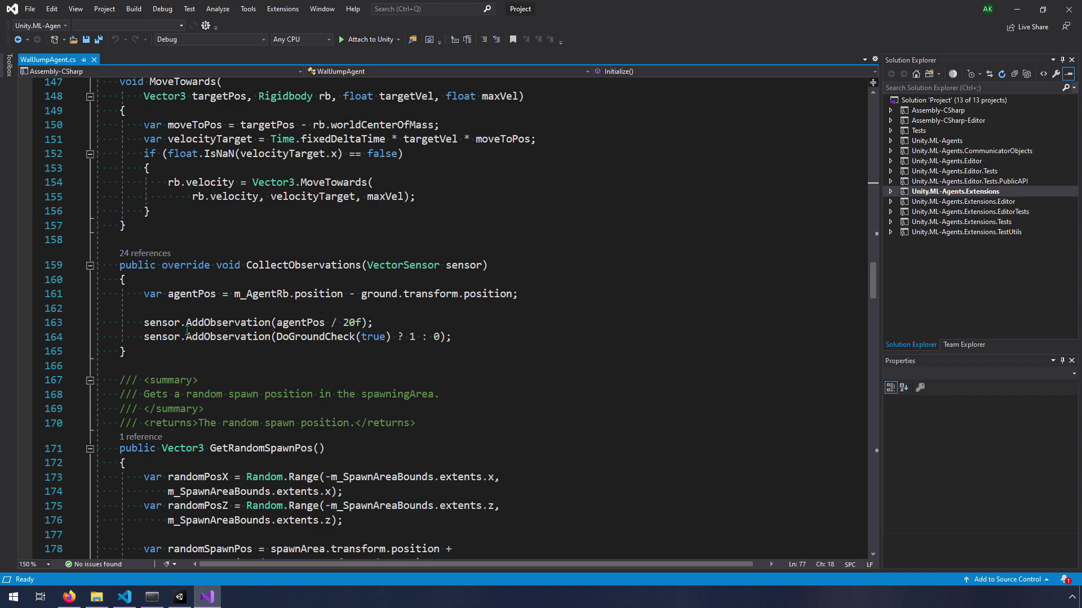
pyautogui.moveTo(277, 322); pyautogui.dragTo(325, 323)
pyautogui.click(301, 322)
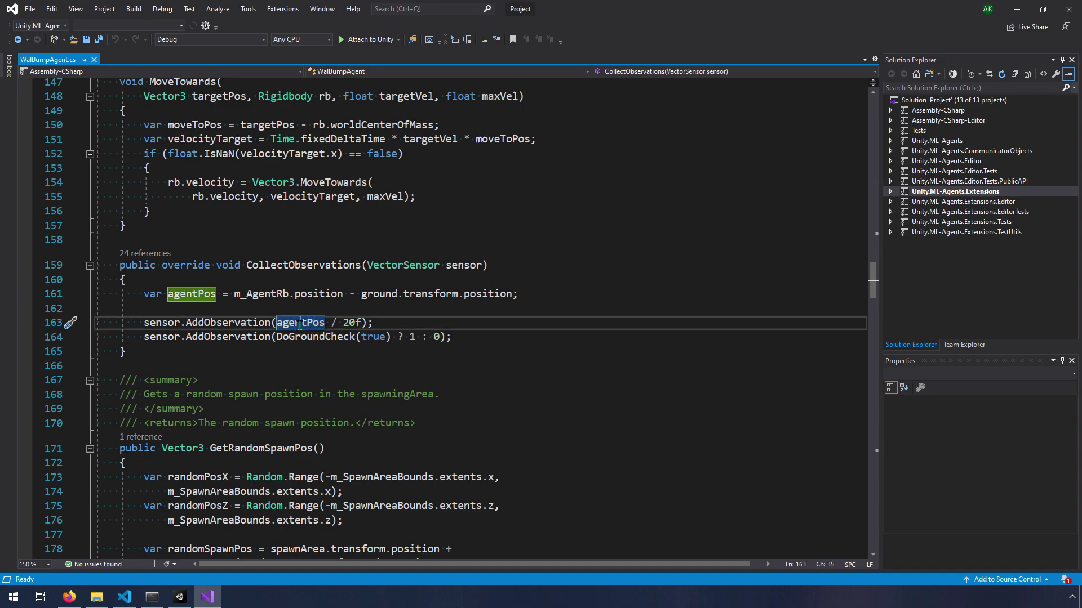
pyautogui.click(350, 323)
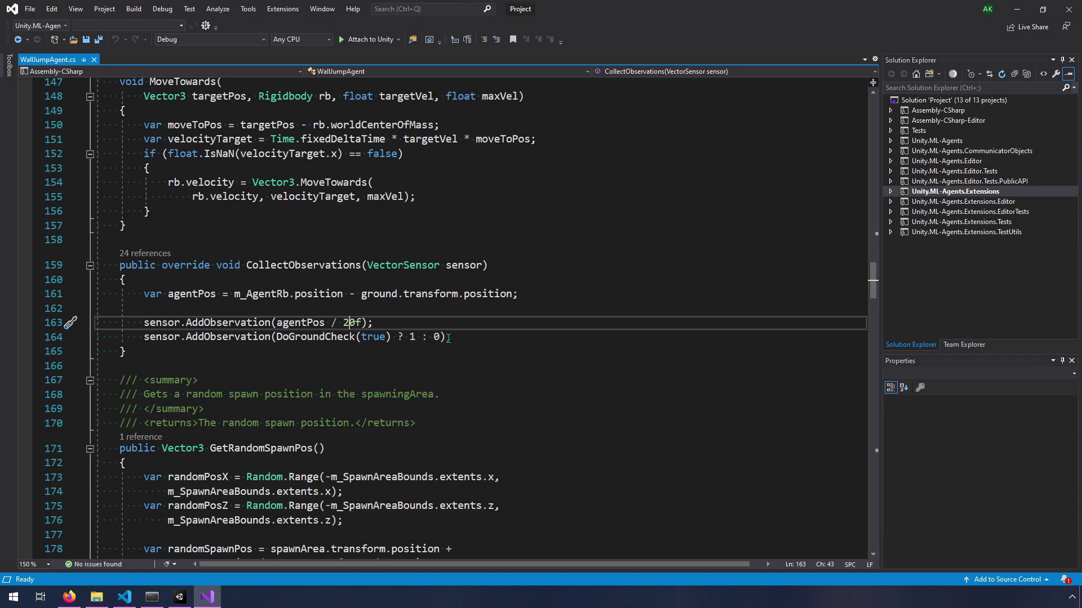
# Switch to Unity and inspect the Agent object's Behavior Parameters and two Ray Perception Sensor 3D components
pyautogui.click(179, 597)
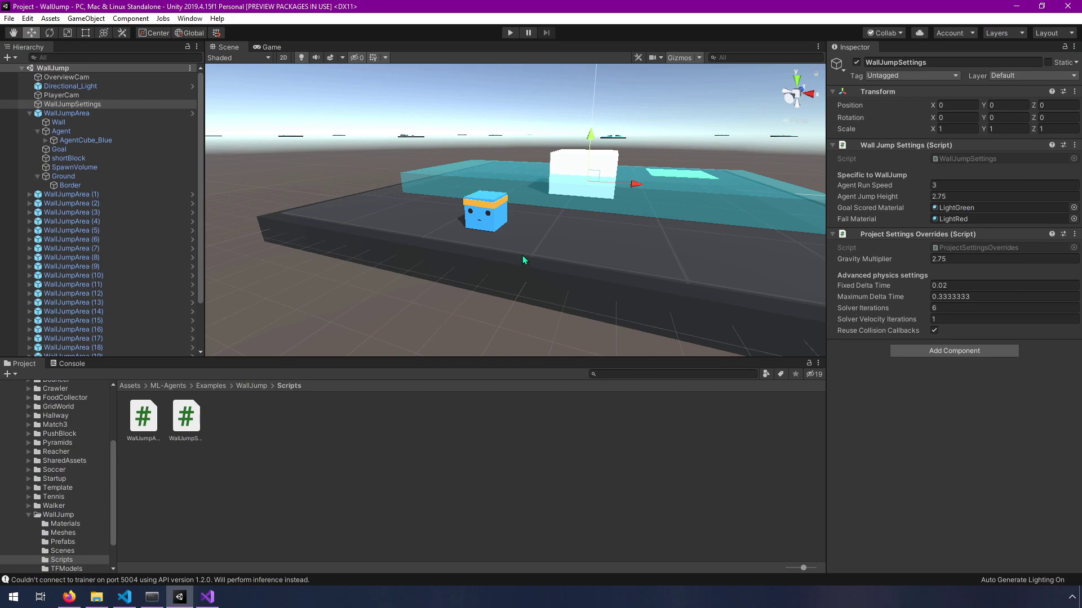
pyautogui.click(60, 131)
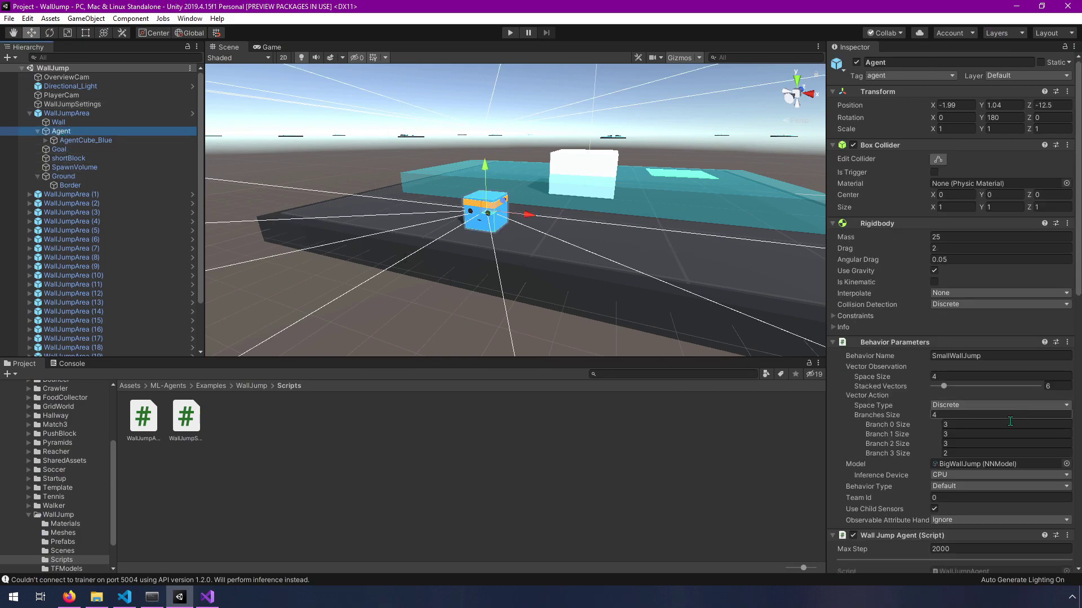
pyautogui.scroll(-10, 1005, 425)
pyautogui.scroll(-5, 1006, 424)
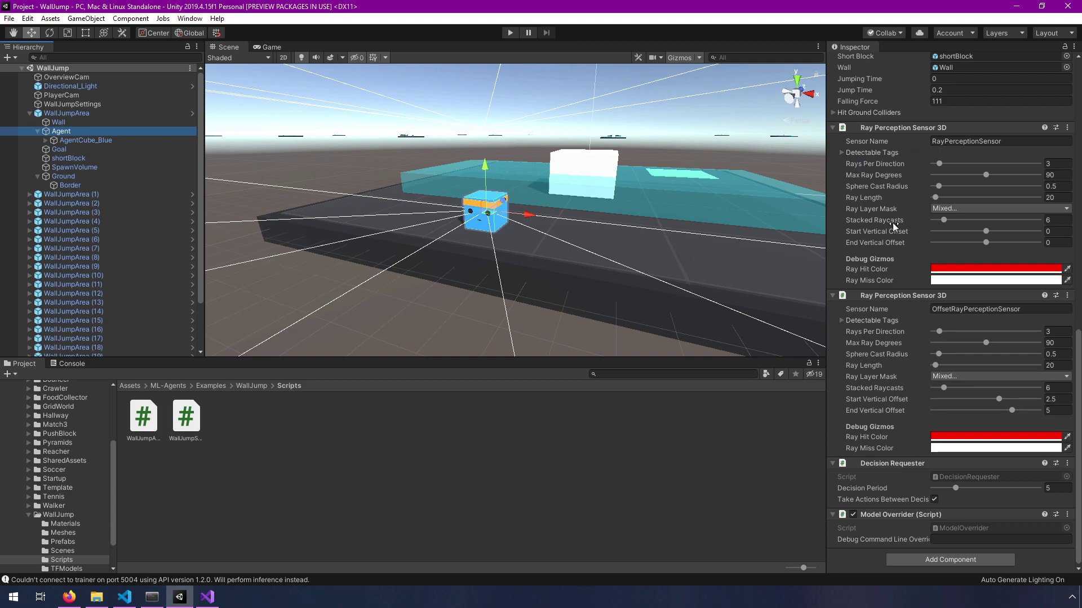
pyautogui.moveTo(892, 222)
# Try adjusting Rays Per Direction and a Sphere Cast Radius of 1.84 on the first Ray Perception Sensor 3D, and undo the changes
pyautogui.moveTo(940, 165)
pyautogui.mouseDown()
pyautogui.moveTo(958, 163)
pyautogui.moveTo(937, 166)
pyautogui.mouseUp()
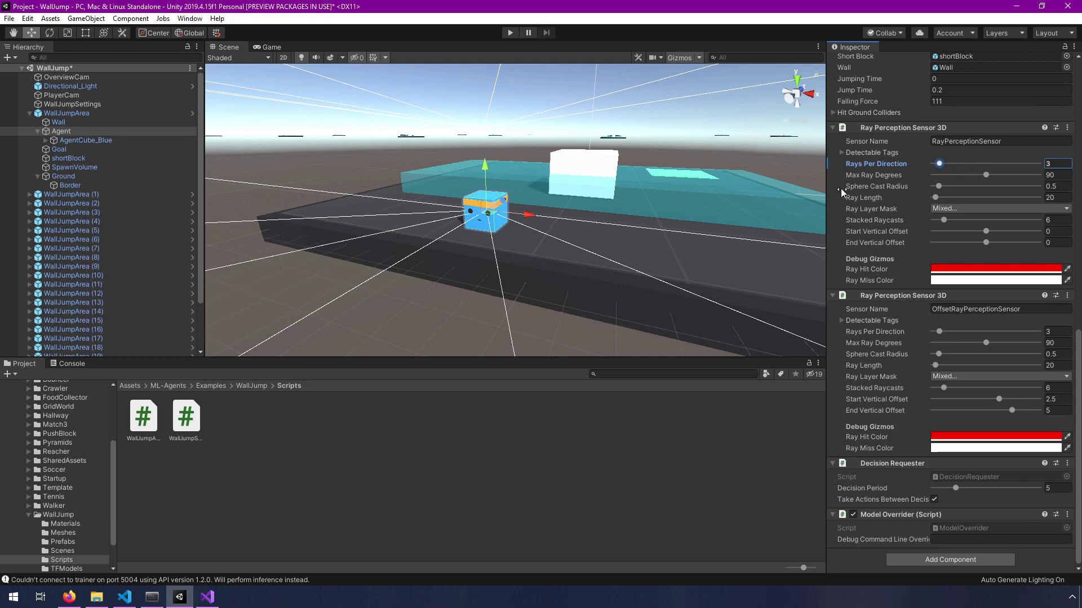
pyautogui.scroll(-2, 475, 274)
pyautogui.scroll(-5, 475, 275)
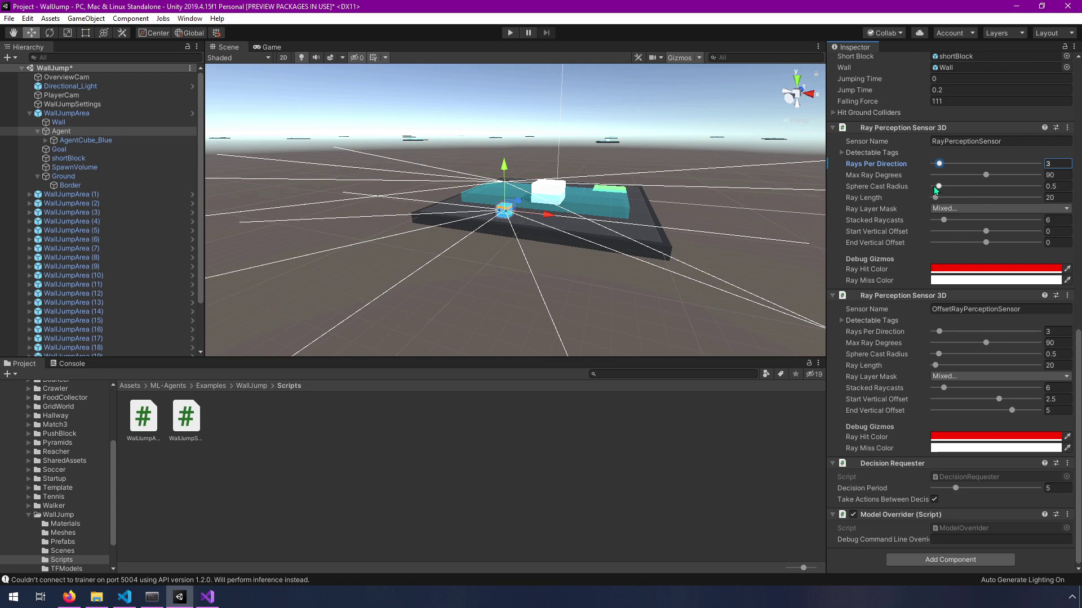
pyautogui.moveTo(939, 186); pyautogui.dragTo(952, 186)
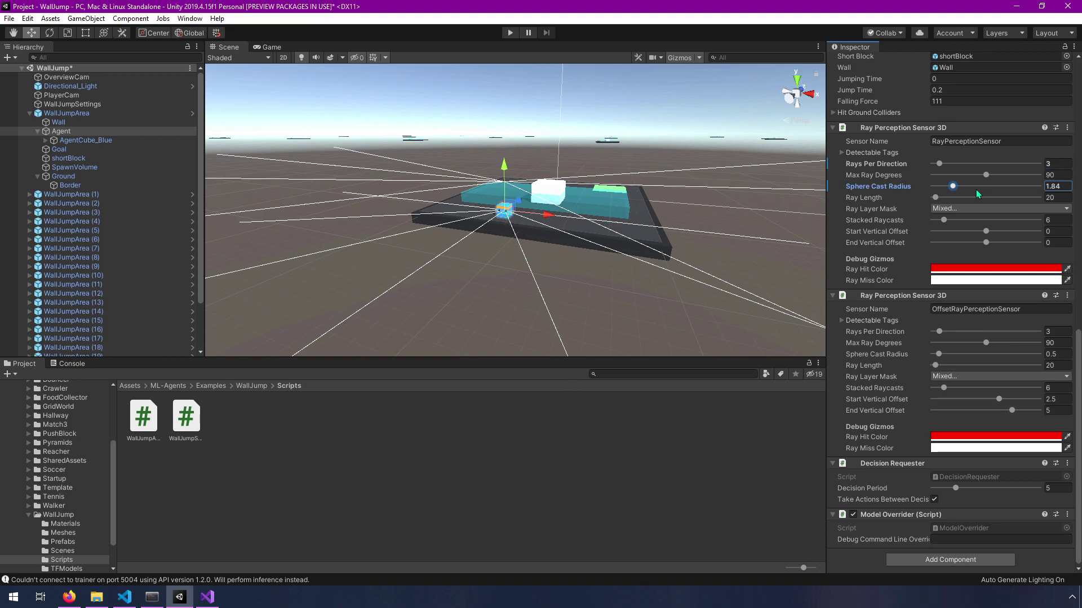
pyautogui.hotkey('ctrl', 'z')
pyautogui.hotkey('ctrl', 'z')
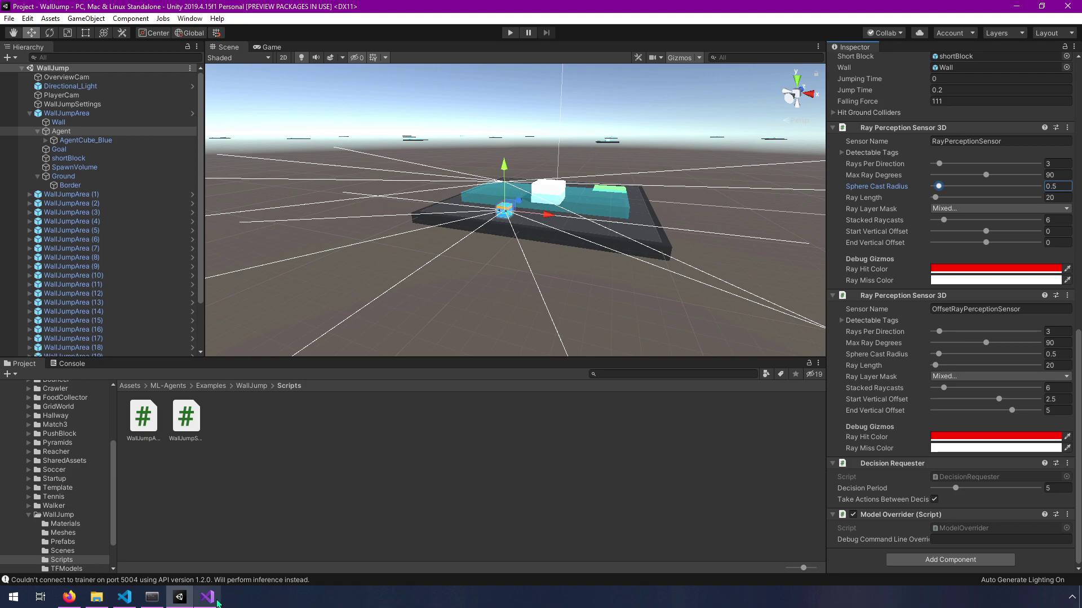
# Return to the WallJumpAgent script in Visual Studio and read the GetRandomSpawnPos and GoalScoredSwapGroundMaterial methods
pyautogui.moveTo(217, 603)
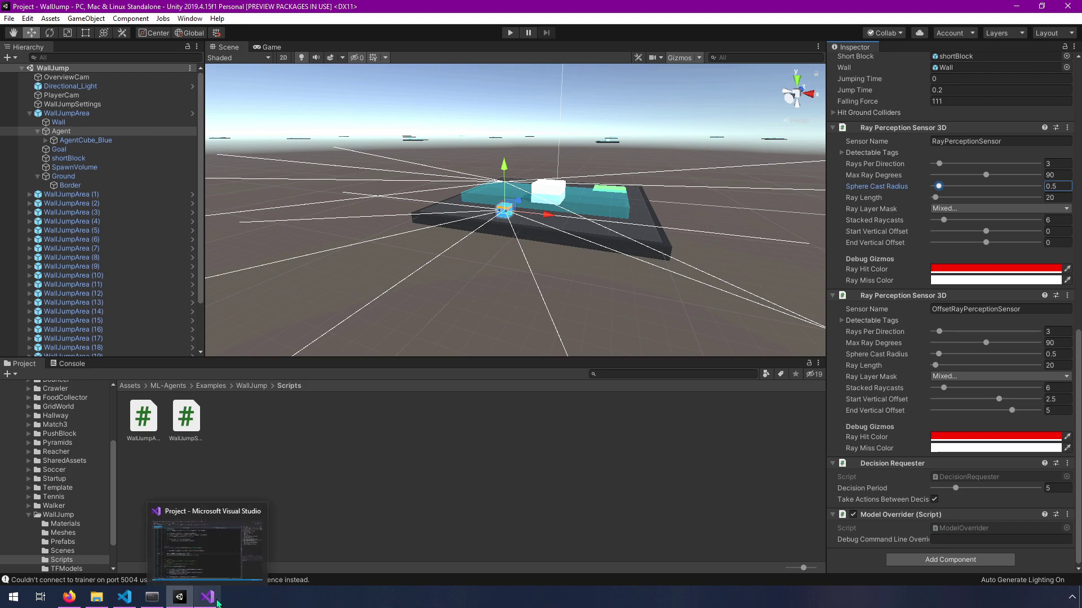
pyautogui.click(218, 603)
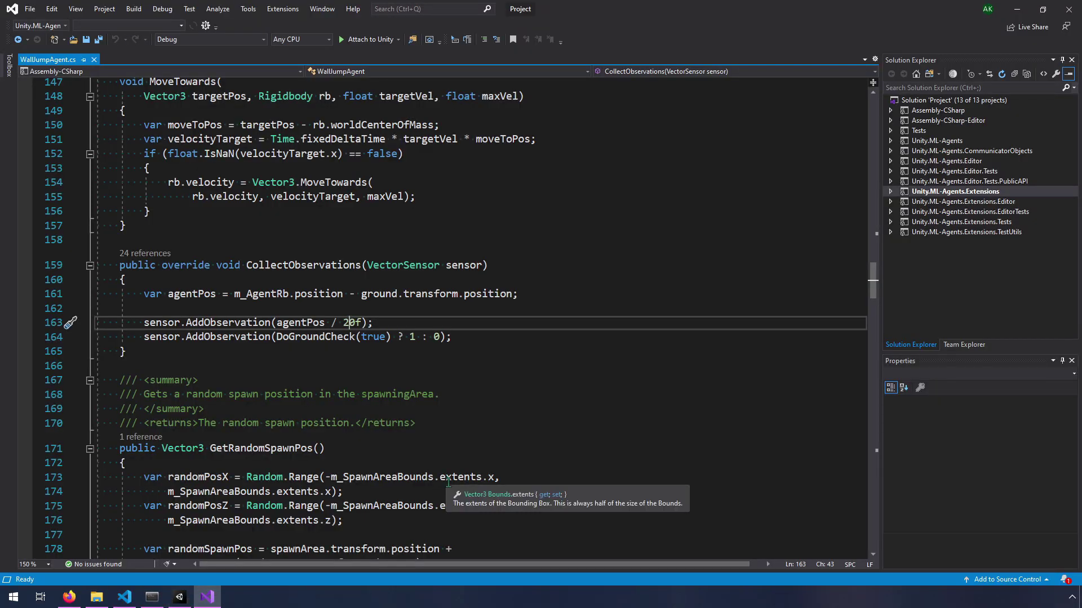
pyautogui.scroll(-6, 448, 482)
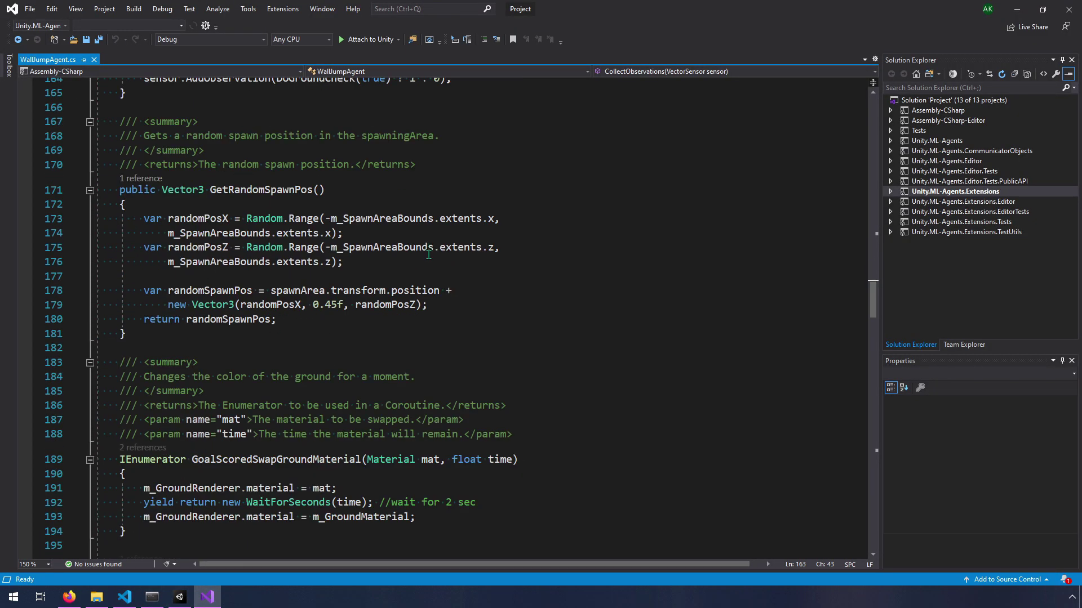
# Read the MoveAgent method in WallJumpAgent, covering its AddReward call, ground checks and movement, rotation and jump actions
pyautogui.scroll(-3, 428, 254)
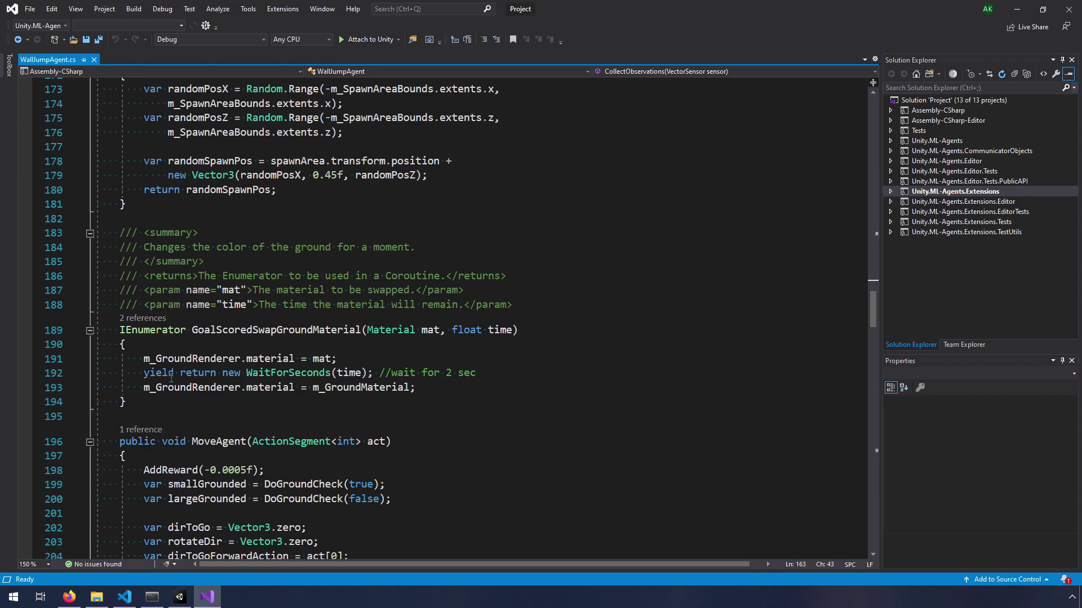
pyautogui.scroll(-4, 373, 383)
pyautogui.scroll(-1, 373, 383)
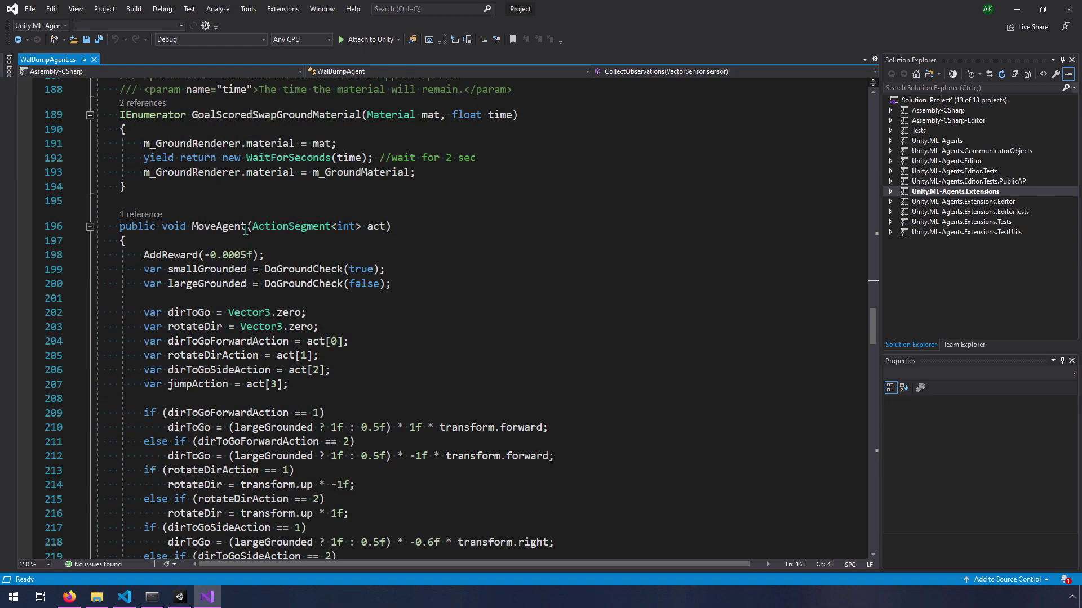
pyautogui.scroll(-2, 348, 372)
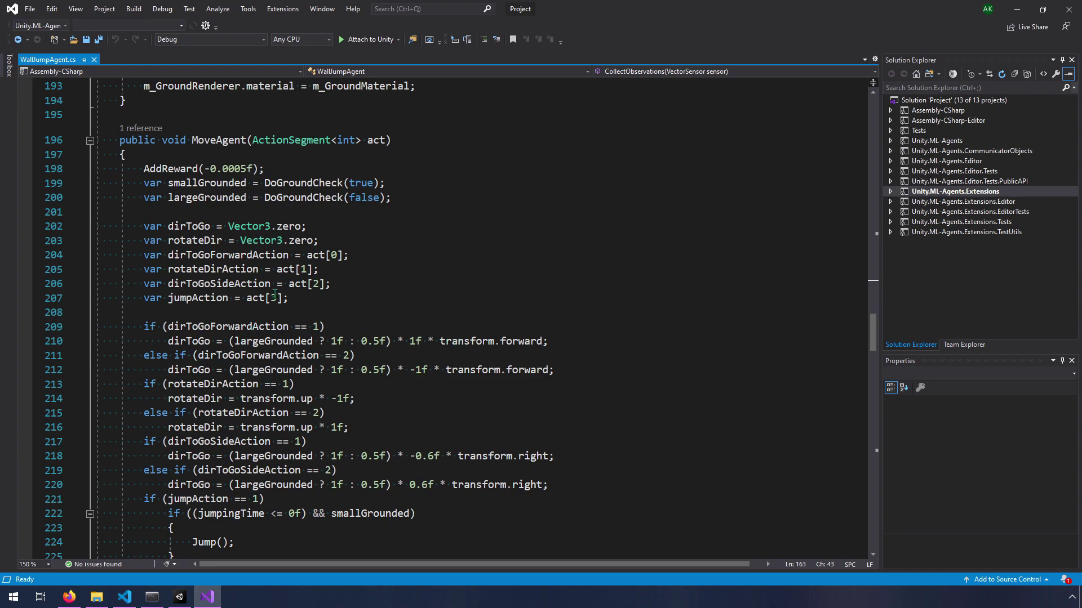
pyautogui.scroll(-2, 312, 334)
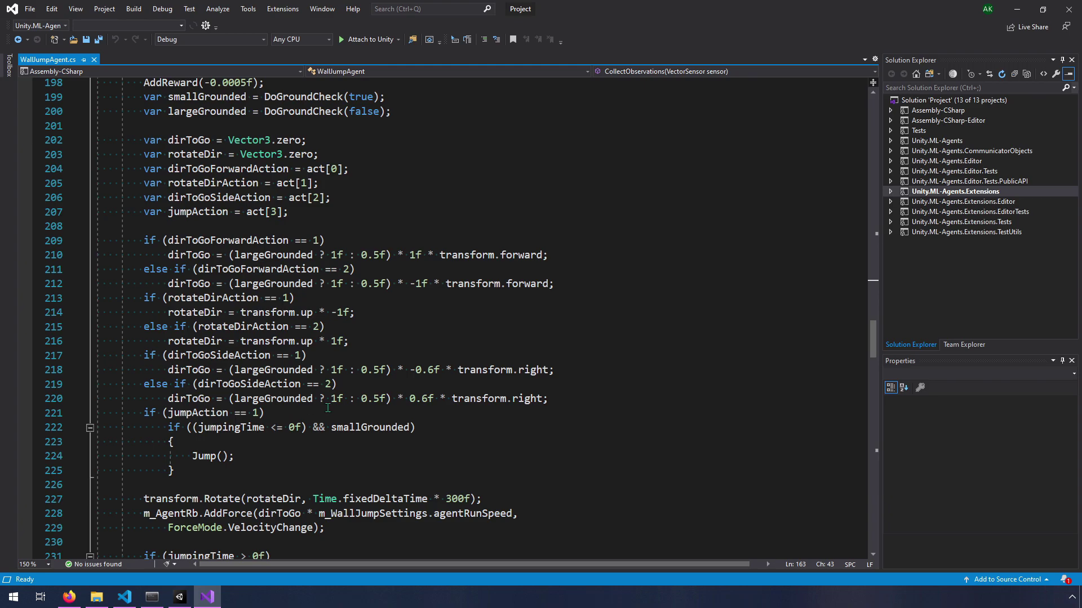
pyautogui.scroll(-3, 328, 408)
pyautogui.scroll(-11, 327, 408)
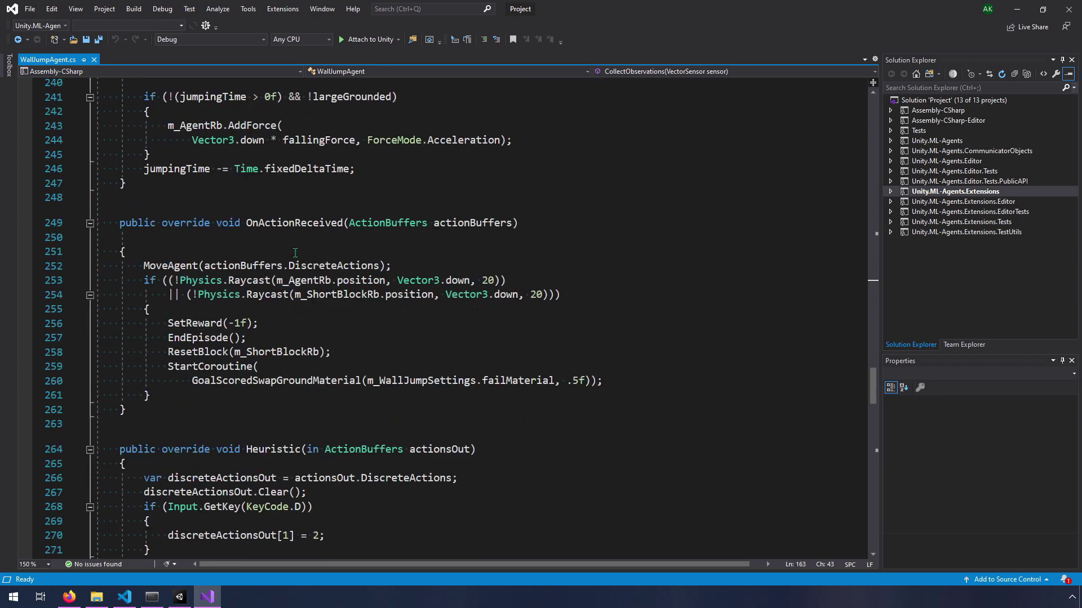
# Examine OnActionReceived, focusing on the MoveAgent call, the two raycast conditions, SetReward(-1f) and ResetBlock, and read the Heuristic method's key mappings
pyautogui.scroll(-2, 526, 298)
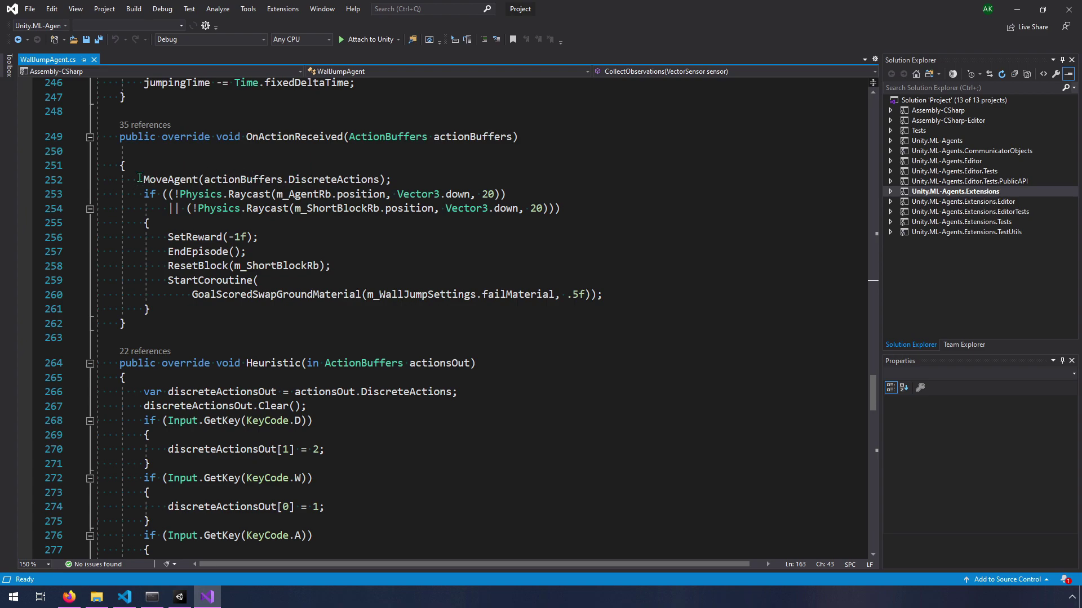
pyautogui.moveTo(349, 181)
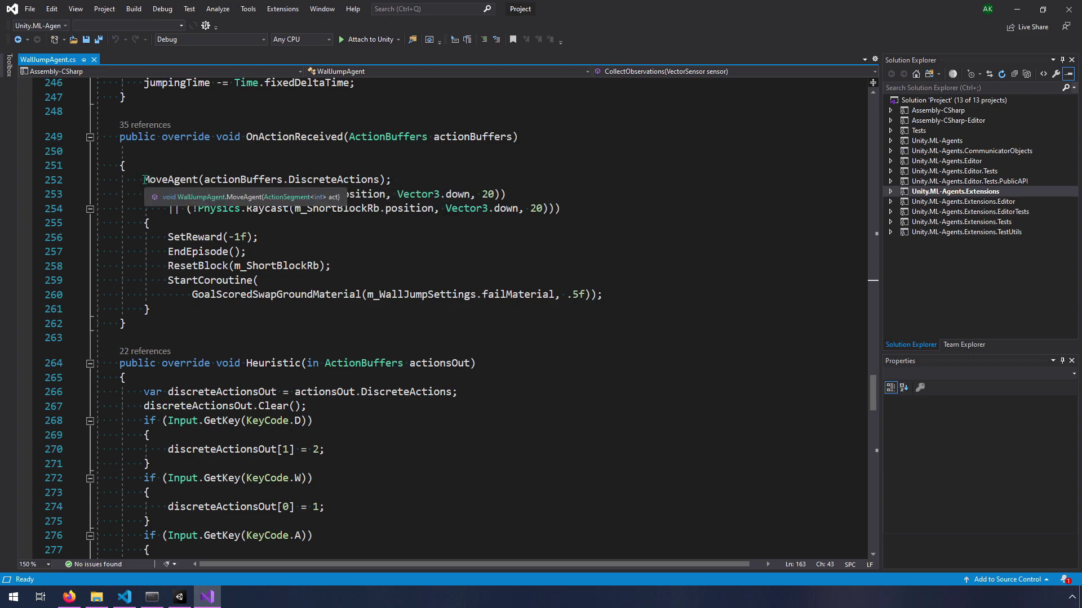
pyautogui.moveTo(143, 179); pyautogui.dragTo(386, 179)
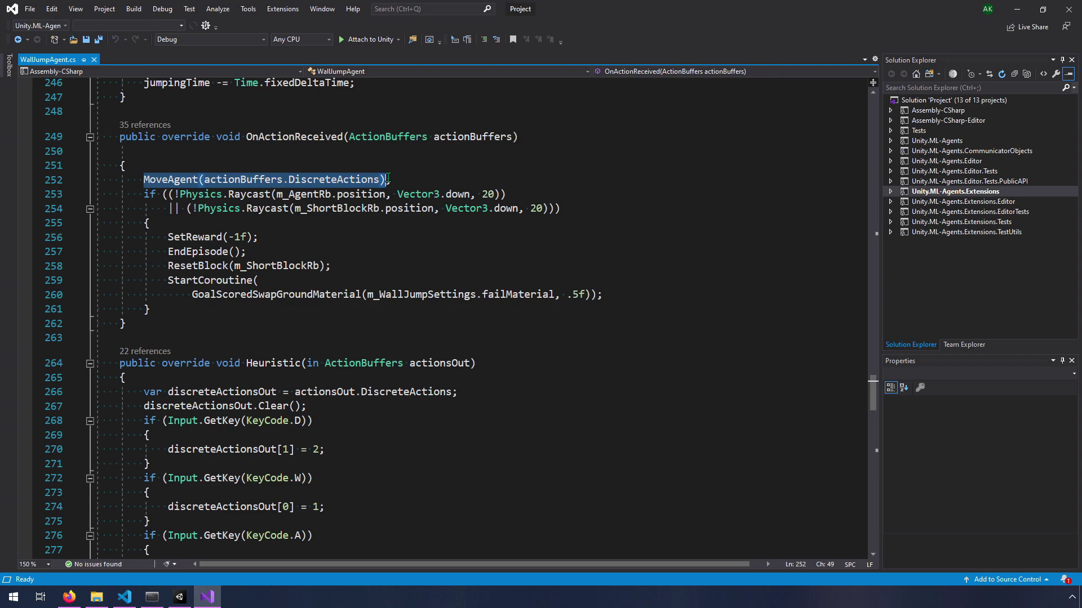
pyautogui.click(179, 194)
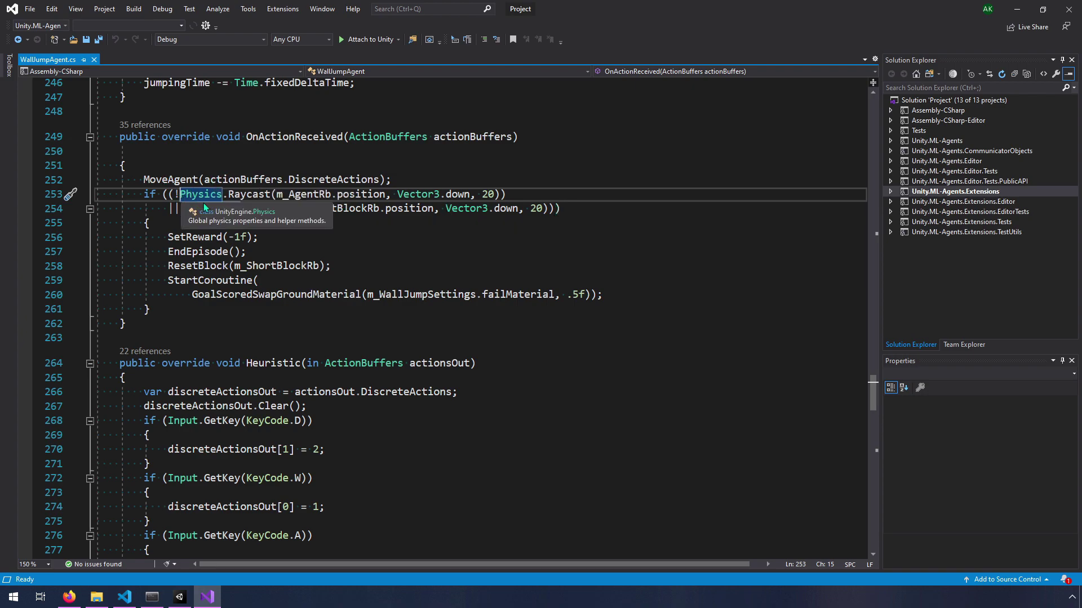
pyautogui.click(510, 195)
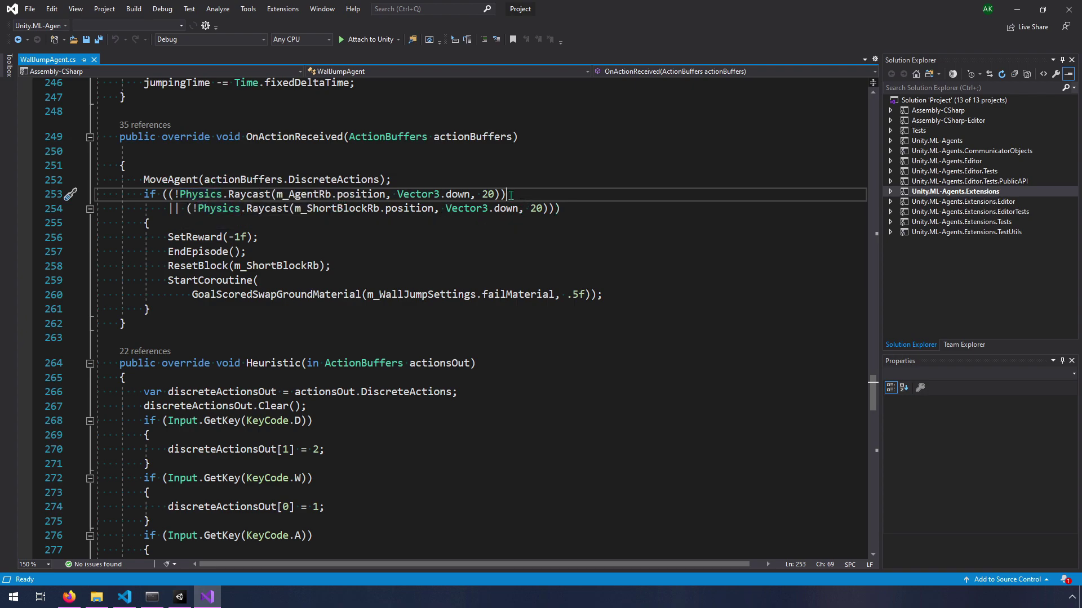
pyautogui.click(601, 207)
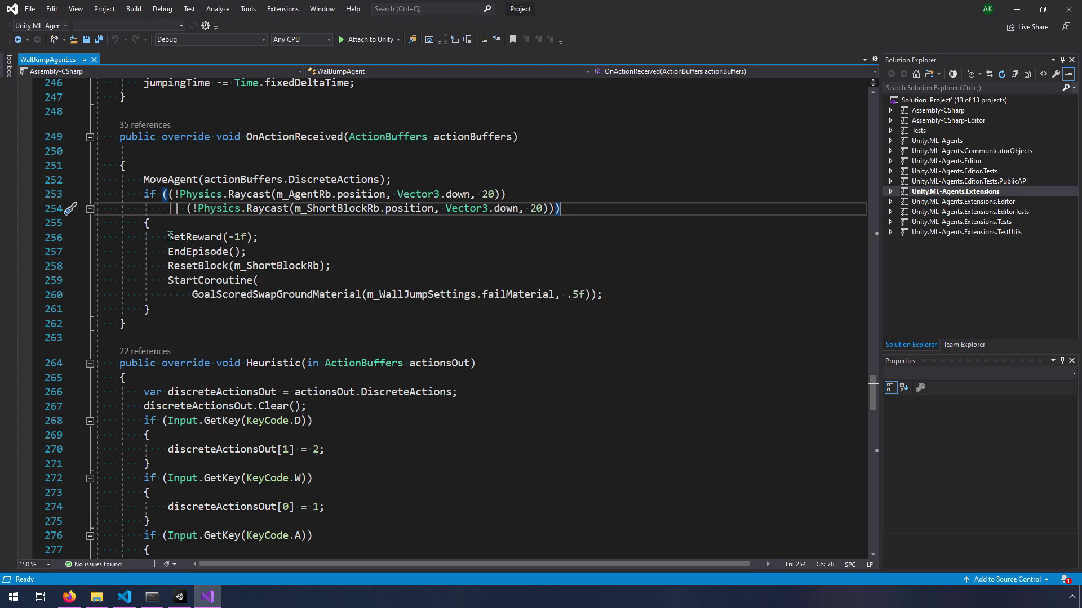
pyautogui.moveTo(168, 237); pyautogui.dragTo(259, 238)
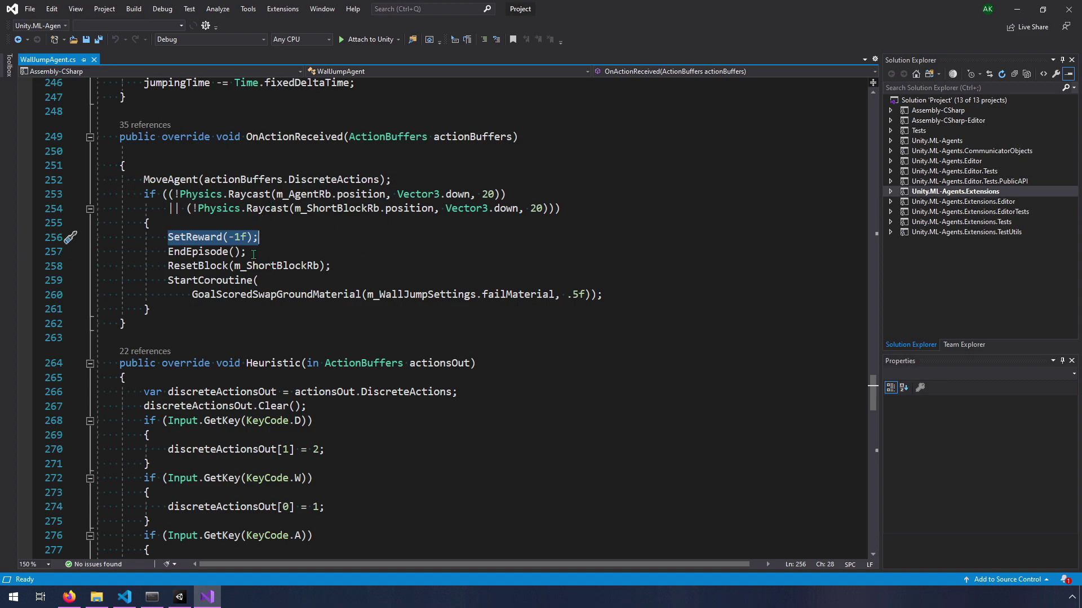
pyautogui.click(252, 253)
pyautogui.click(368, 268)
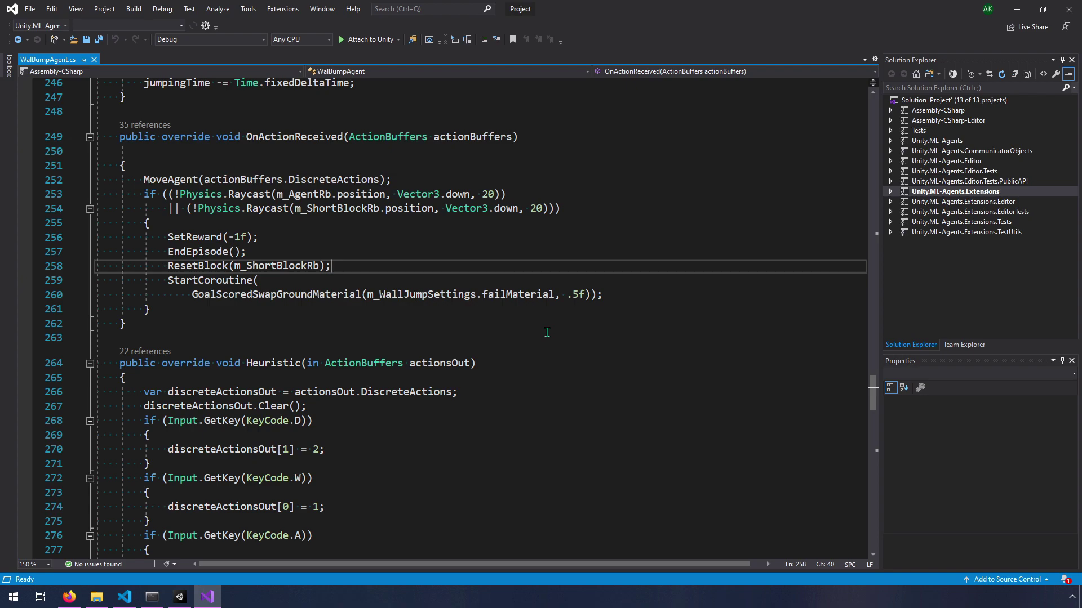
pyautogui.scroll(-5, 546, 333)
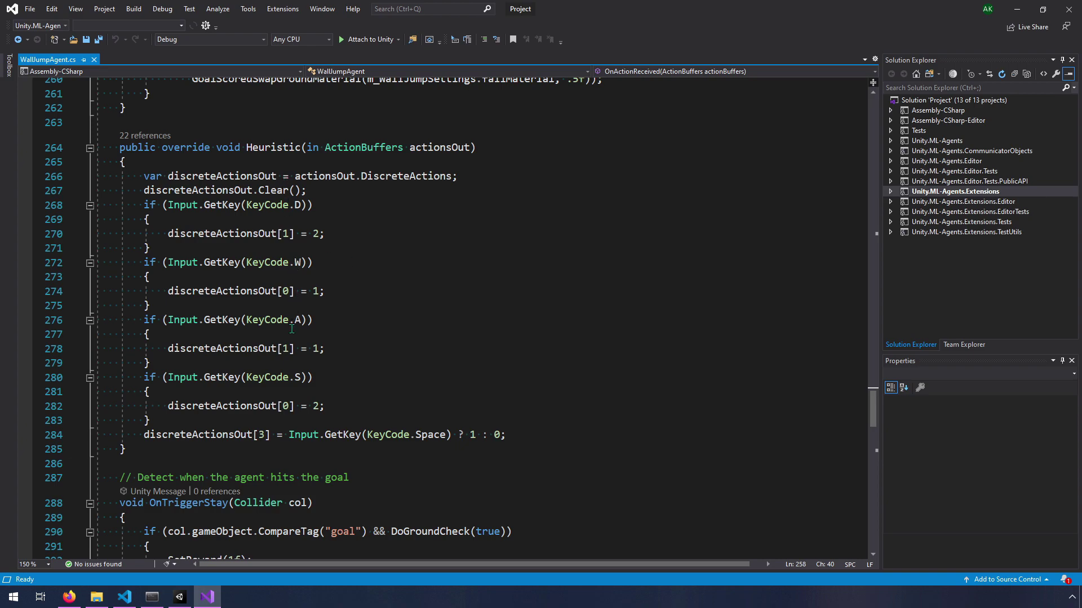
pyautogui.scroll(-3, 346, 419)
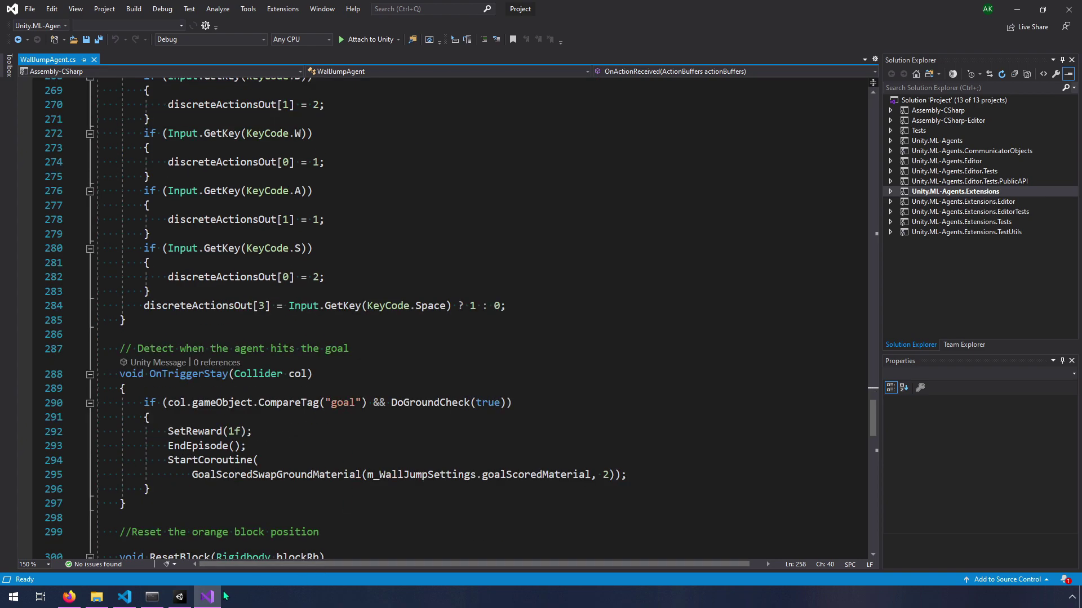
# Switch to Unity, set the Agent's Behavior Type to Heuristic Only and play the WallJump scene
pyautogui.click(180, 597)
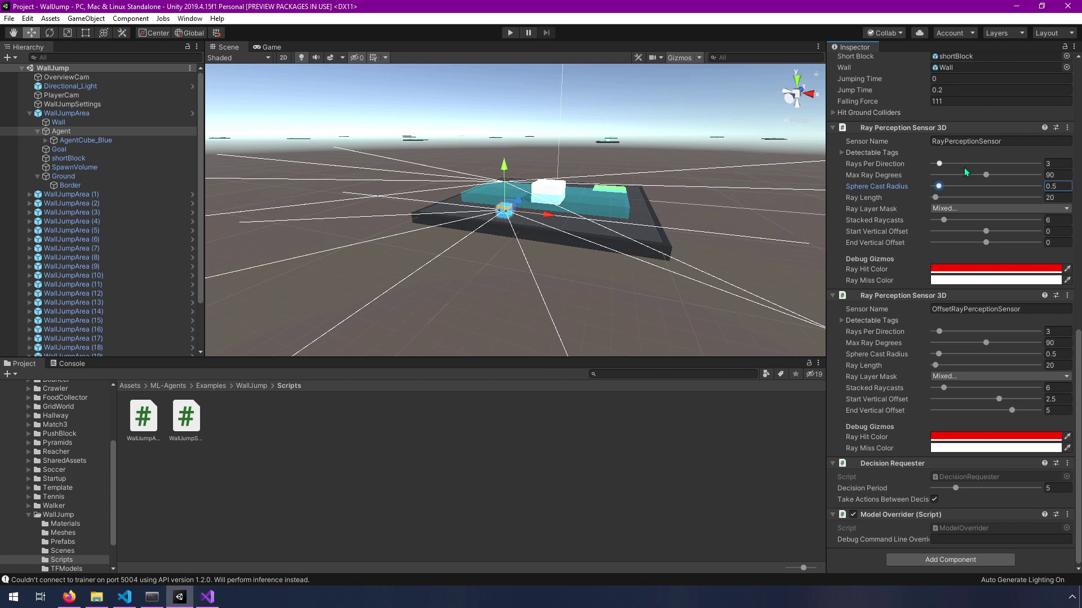
pyautogui.scroll(15, 865, 158)
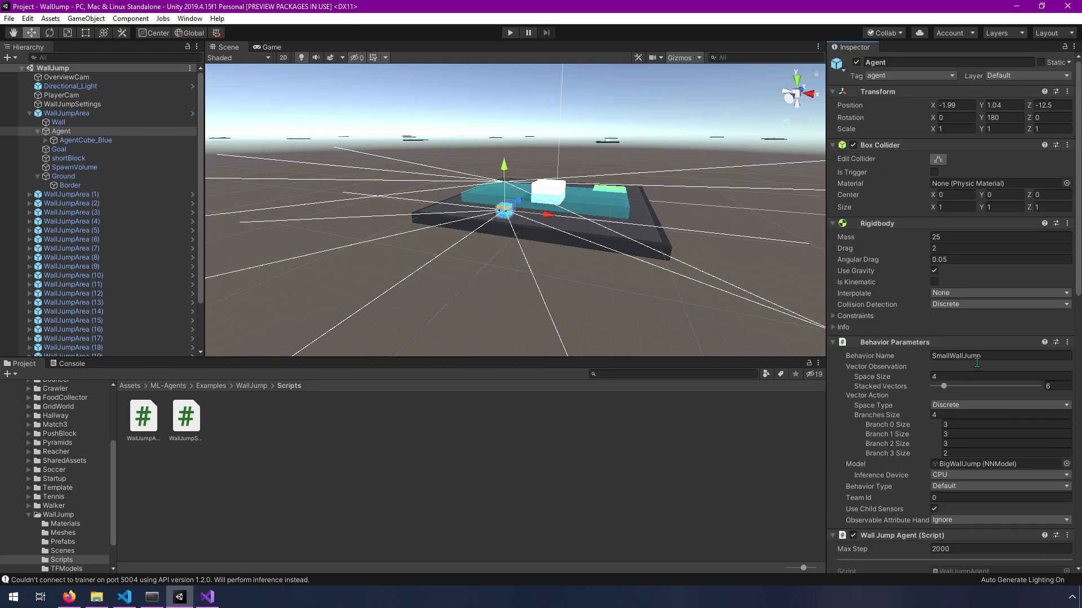
pyautogui.scroll(-3, 979, 391)
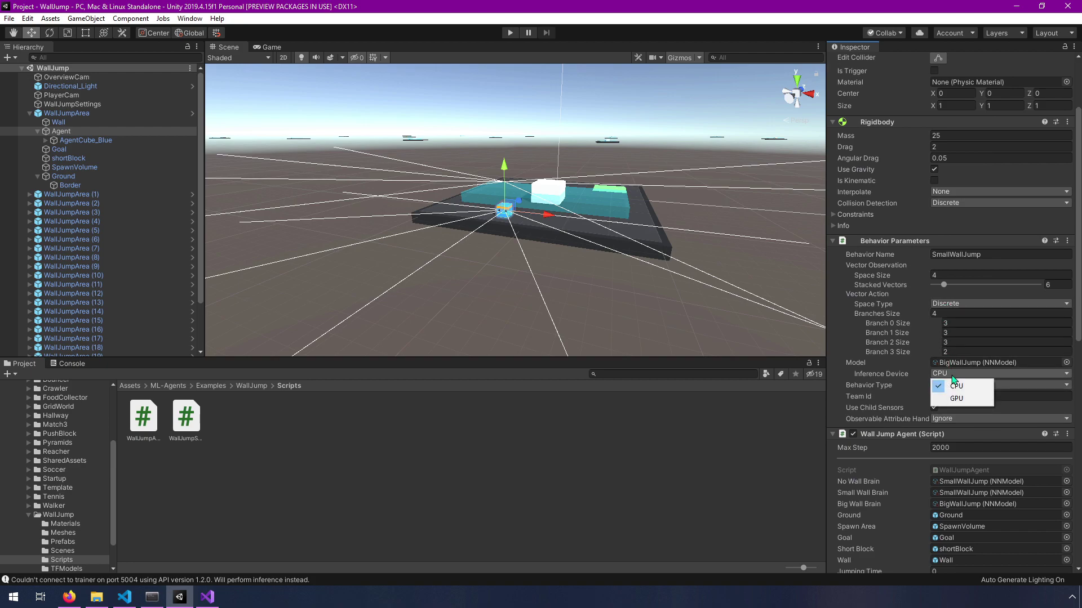
pyautogui.click(960, 385)
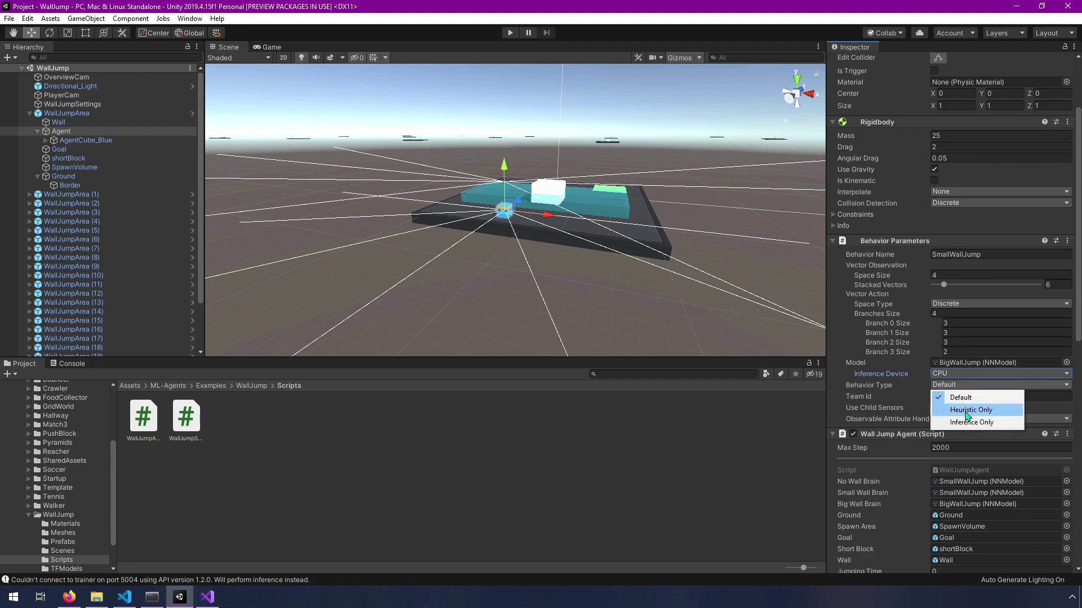
pyautogui.click(966, 410)
pyautogui.click(510, 33)
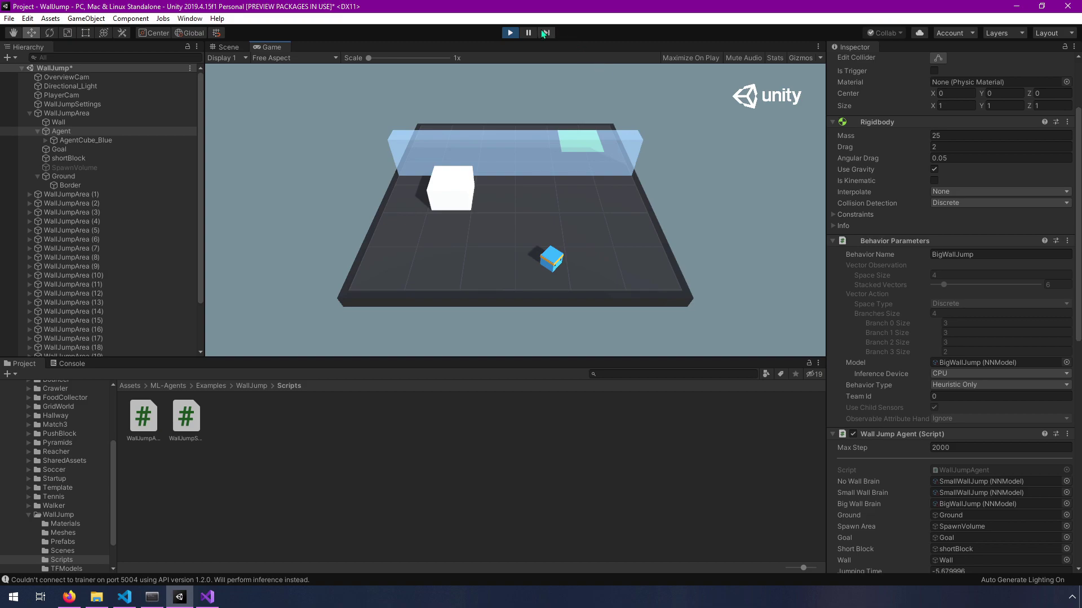
# Restore the Agent's Behavior Type to Default in Unity, save the scene and return to the WallJumpAgent script in Visual Studio
pyautogui.hotkey('alt', 'Tab')
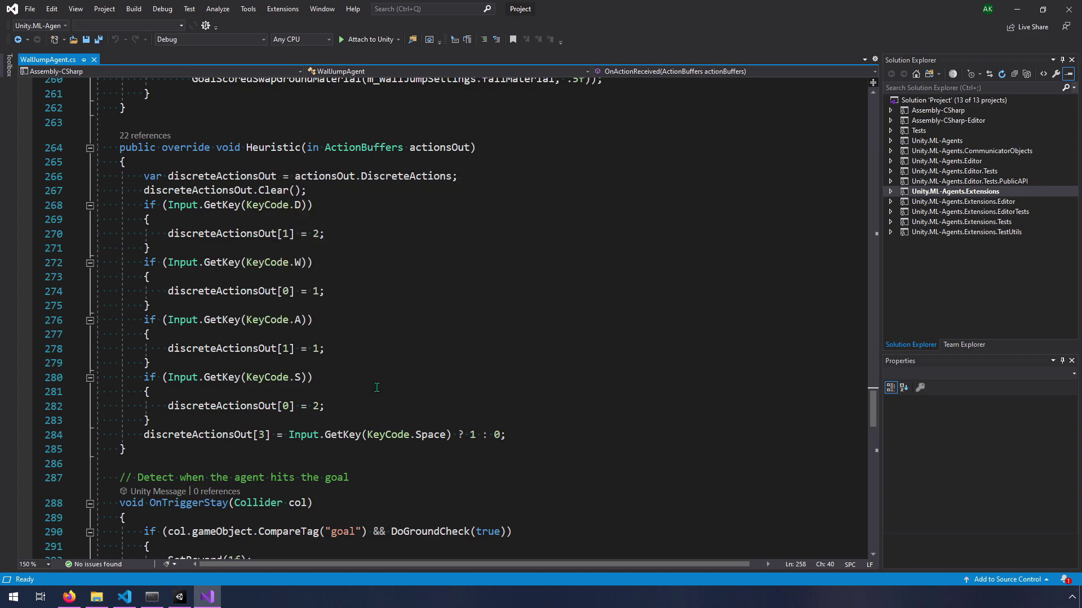
pyautogui.hotkey('alt', 'Tab')
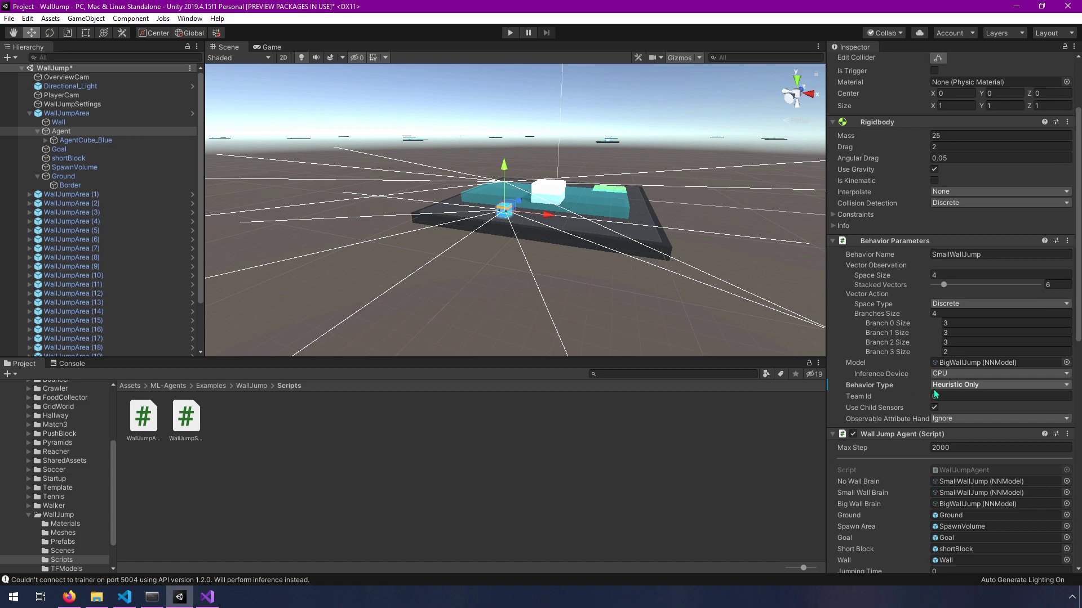
pyautogui.click(958, 384)
pyautogui.click(952, 395)
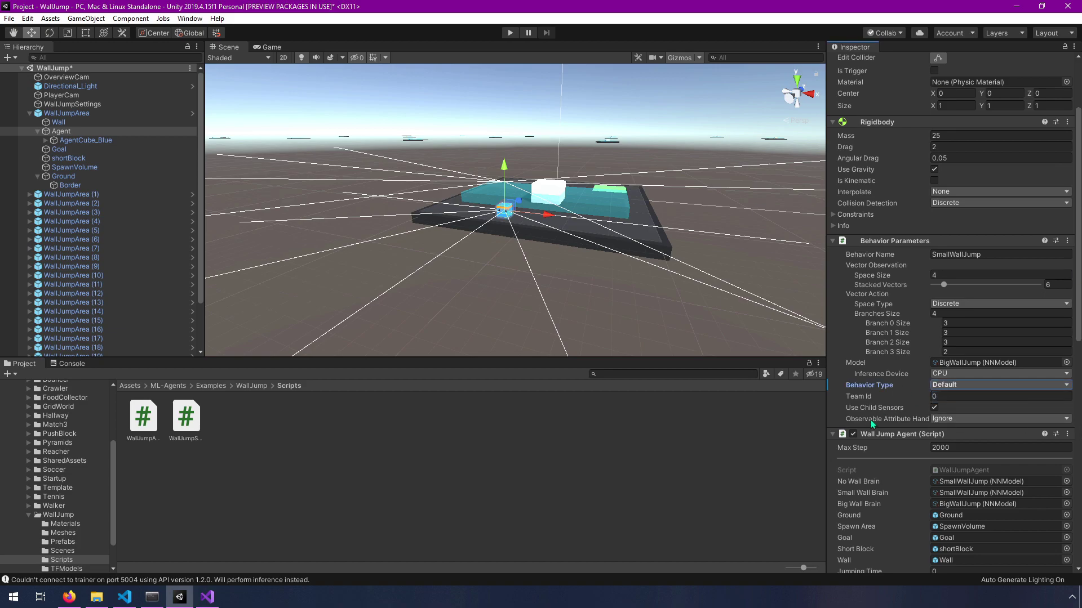
pyautogui.hotkey('ctrl', 's')
pyautogui.click(1017, 7)
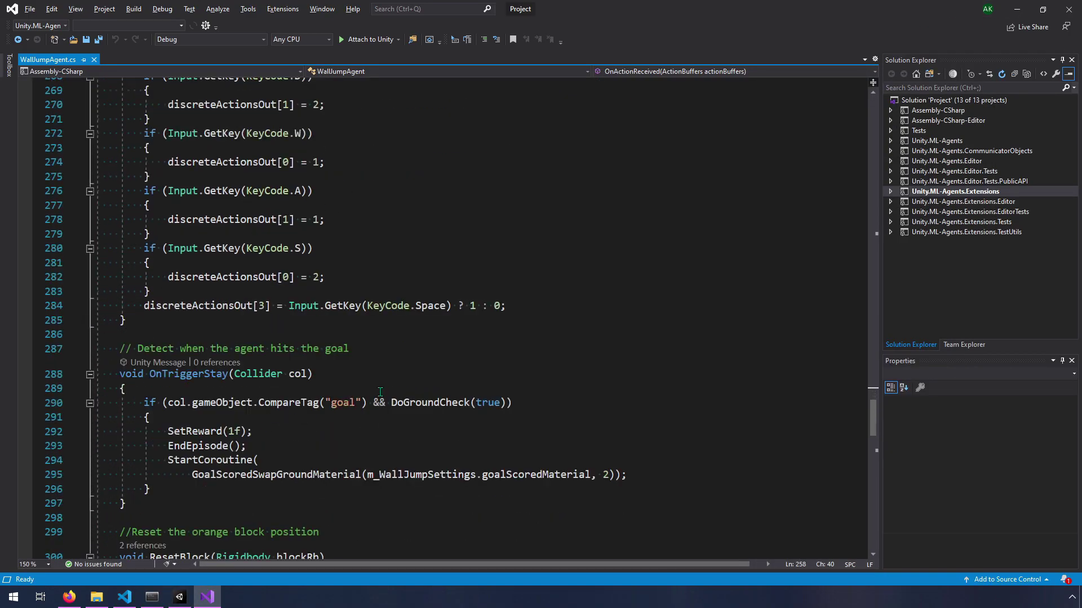
# Read the OnTriggerStay, ResetBlock and OnEpisodeBegin methods in the WallJumpAgent script
pyautogui.scroll(-7, 381, 391)
pyautogui.scroll(2, 281, 225)
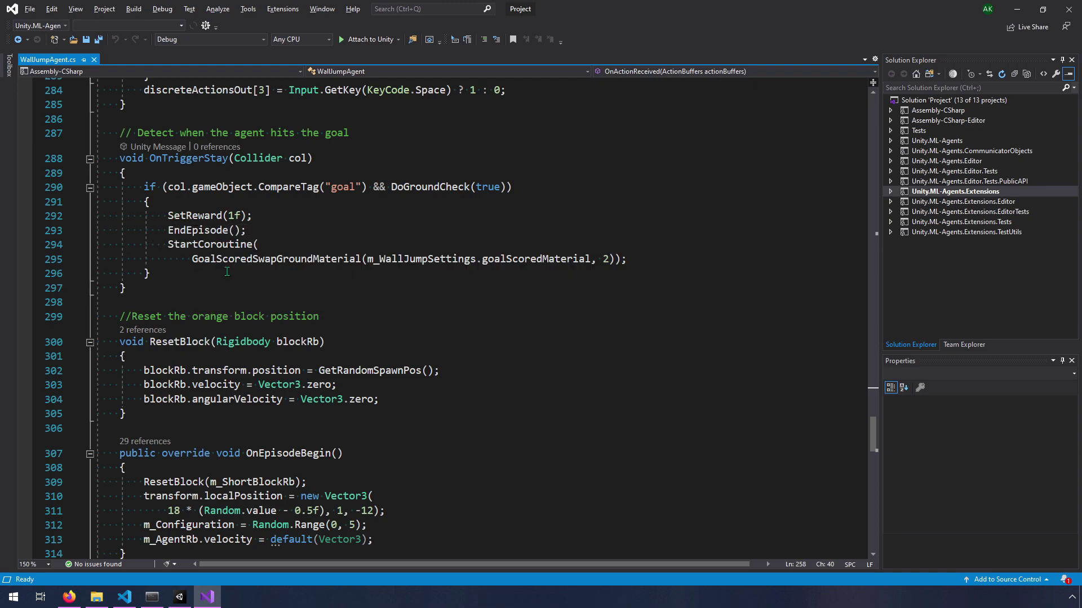
pyautogui.scroll(-3, 374, 260)
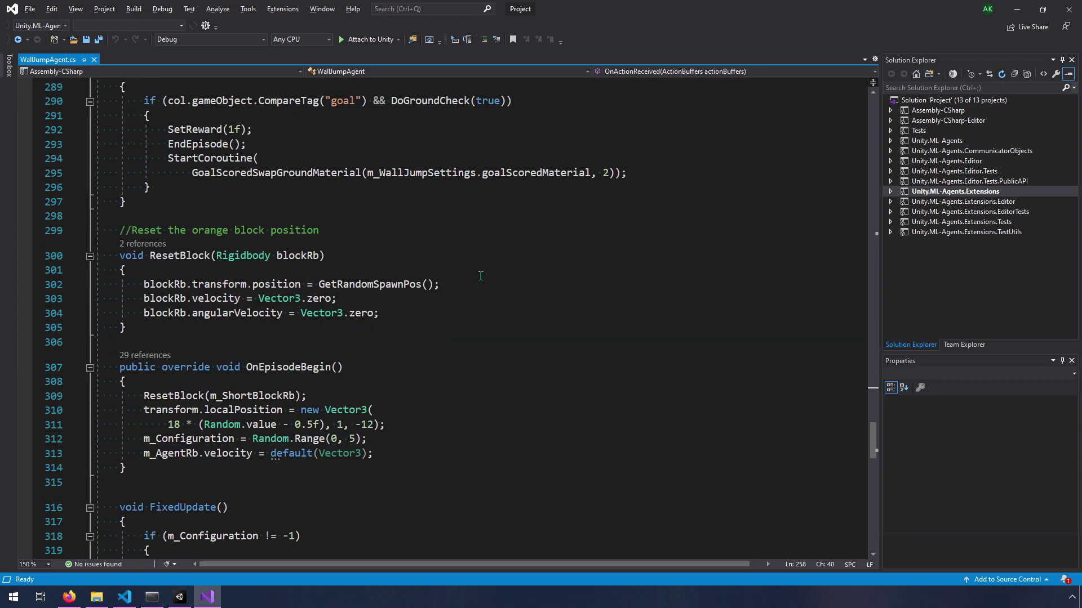
pyautogui.scroll(-1, 387, 246)
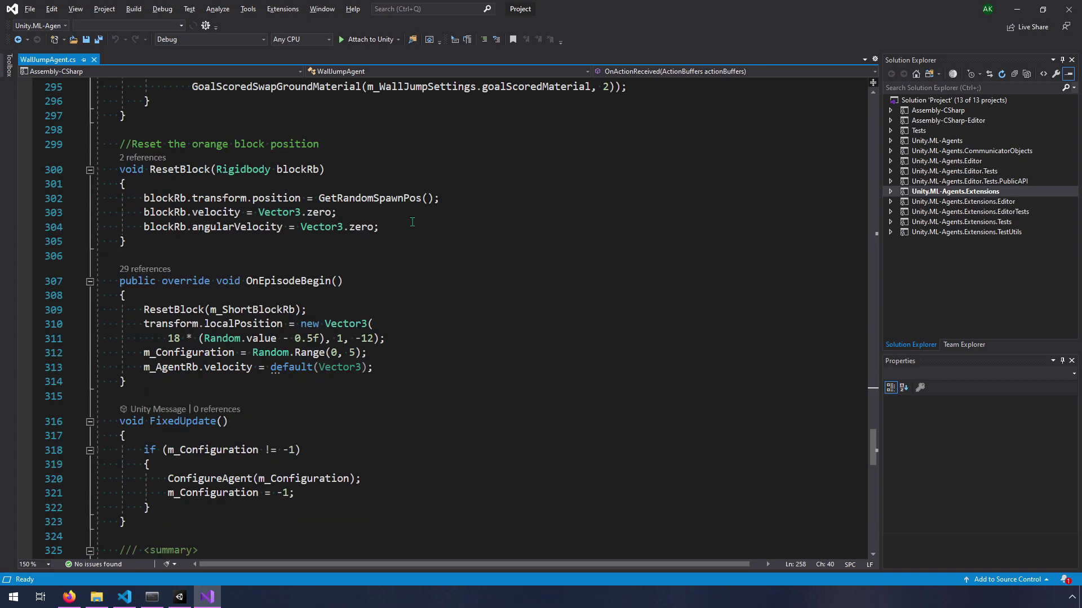
pyautogui.scroll(-2, 411, 231)
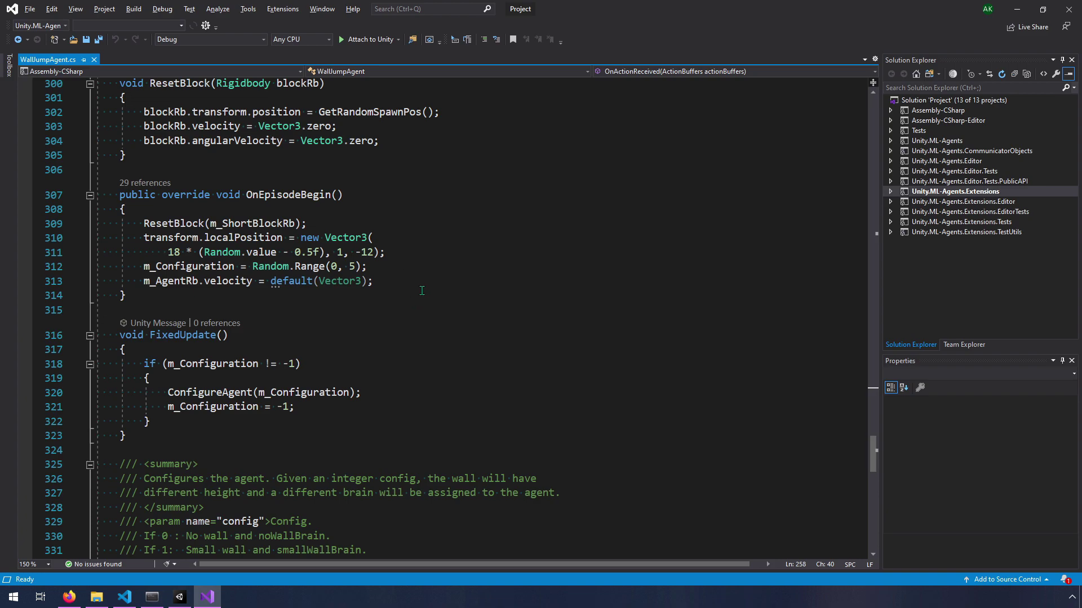
# Examine FixedUpdate and the ConfigureAgent method, focusing on the comment describing the no wall, small wall and tall wall brain configurations
pyautogui.scroll(-1, 422, 290)
pyautogui.scroll(-2, 422, 291)
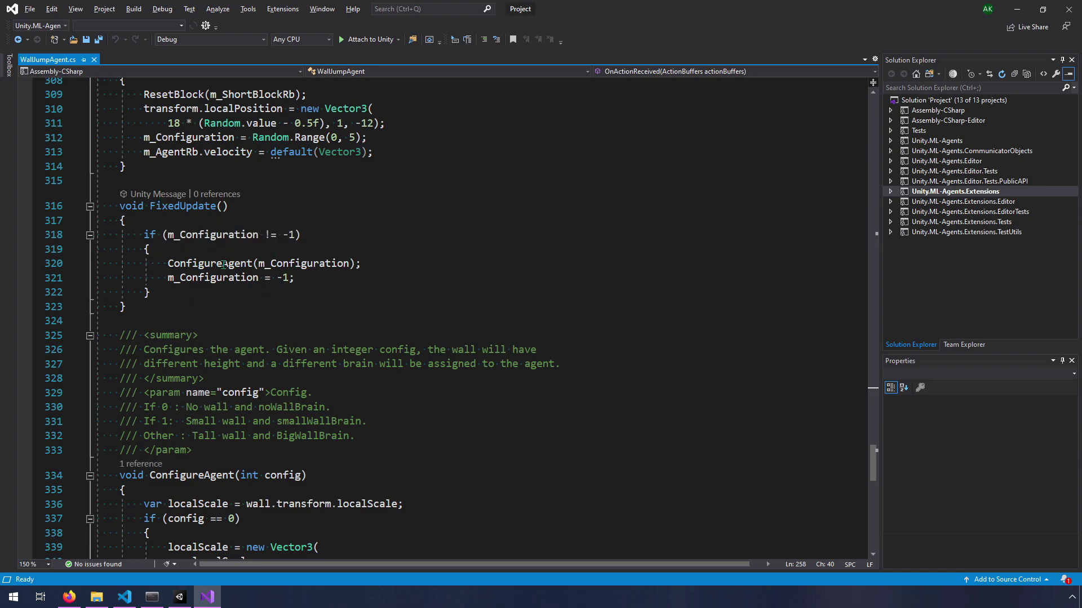
pyautogui.moveTo(207, 270)
pyautogui.scroll(-6, 432, 268)
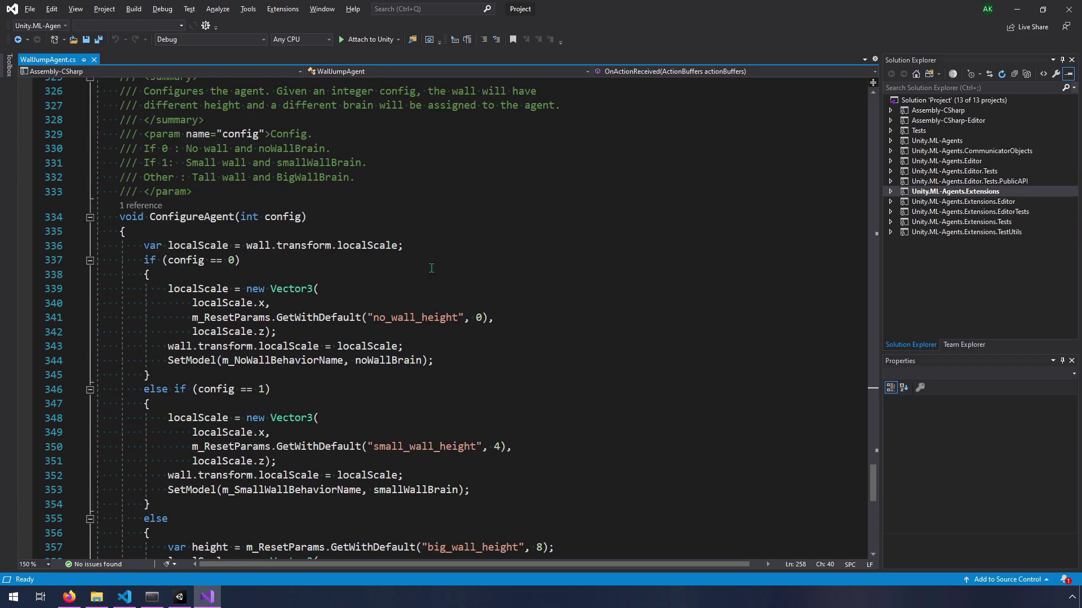
pyautogui.scroll(-2, 431, 268)
pyautogui.scroll(3, 293, 319)
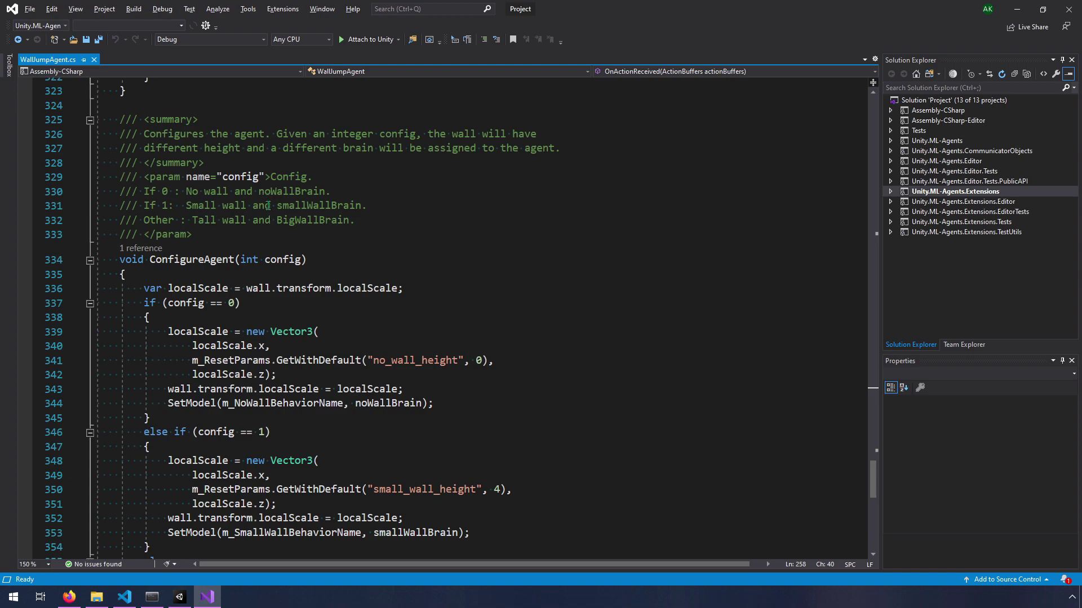
pyautogui.click(352, 191)
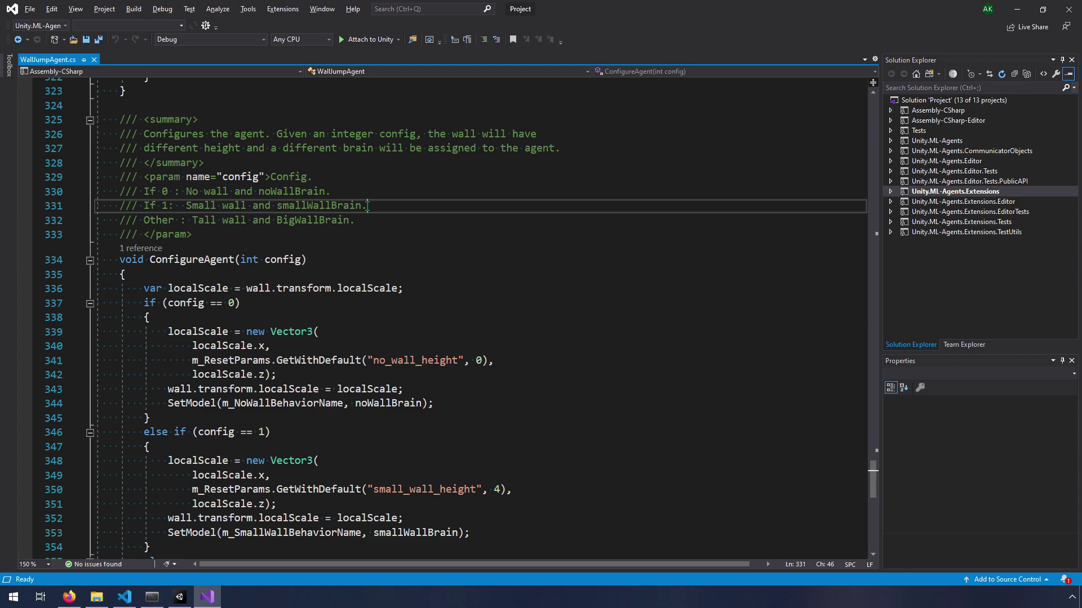
pyautogui.click(370, 206)
pyautogui.click(355, 224)
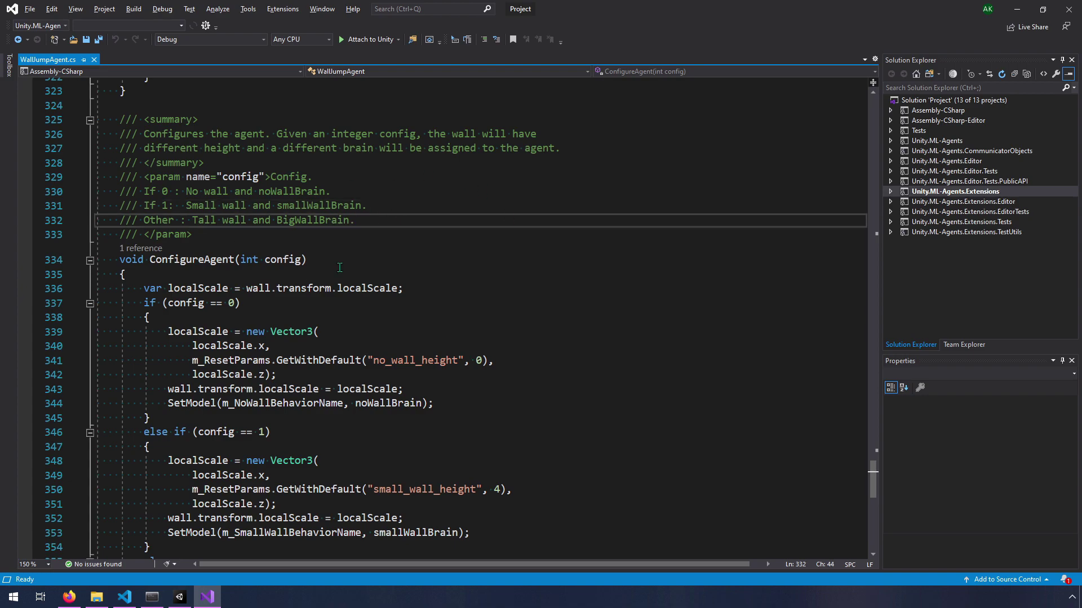
pyautogui.scroll(-2, 391, 387)
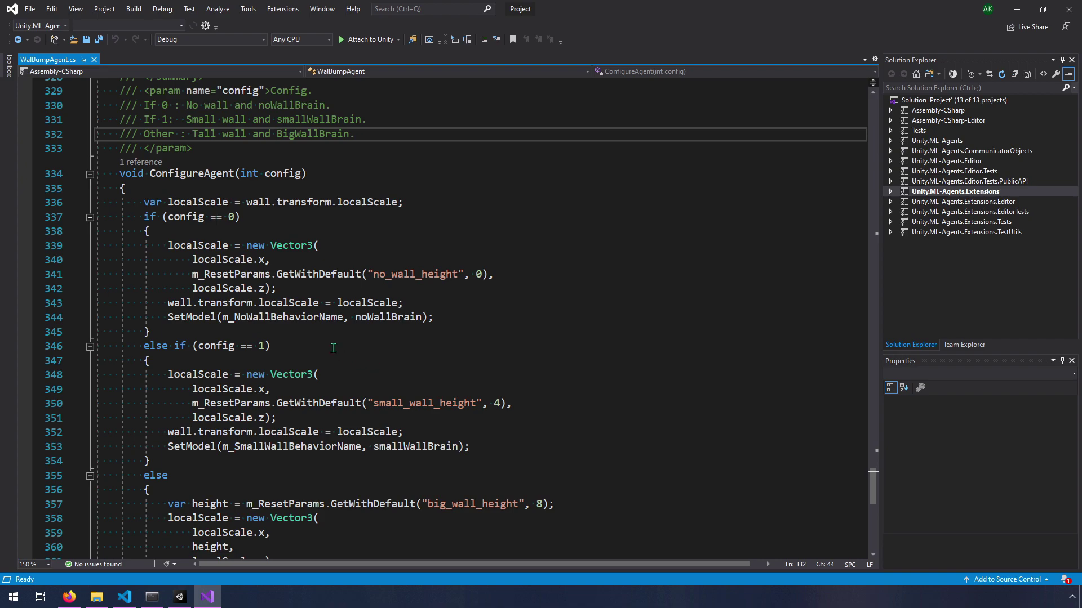
pyautogui.scroll(4, 333, 348)
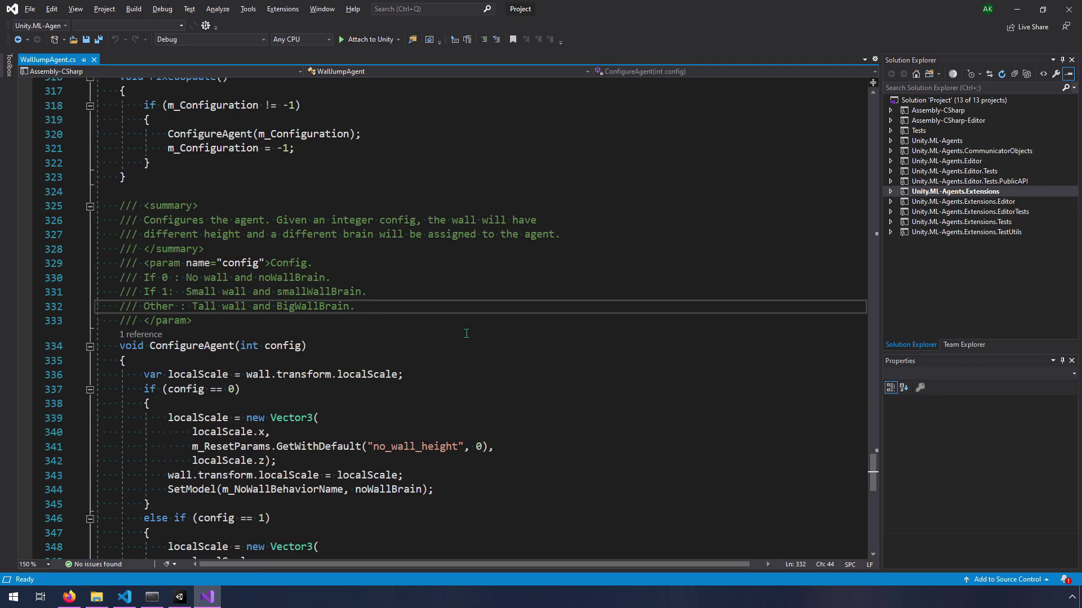
# Read the rest of the ConfigureAgent method and return to the beginning of the WallJumpAgent script
pyautogui.scroll(-8, 462, 341)
pyautogui.scroll(-3, 463, 343)
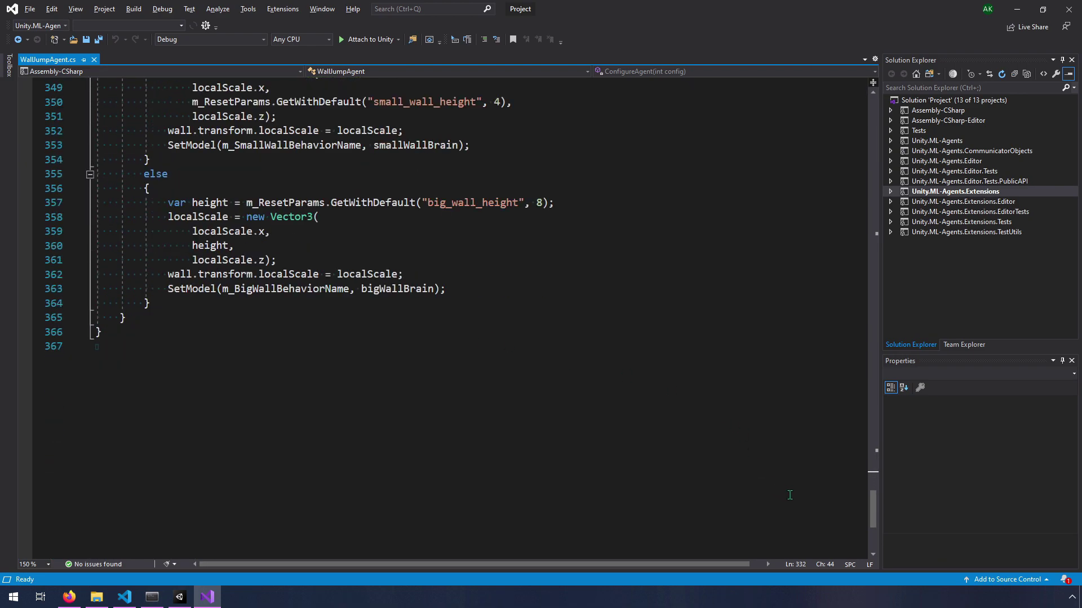
pyautogui.moveTo(875, 512); pyautogui.dragTo(901, 113)
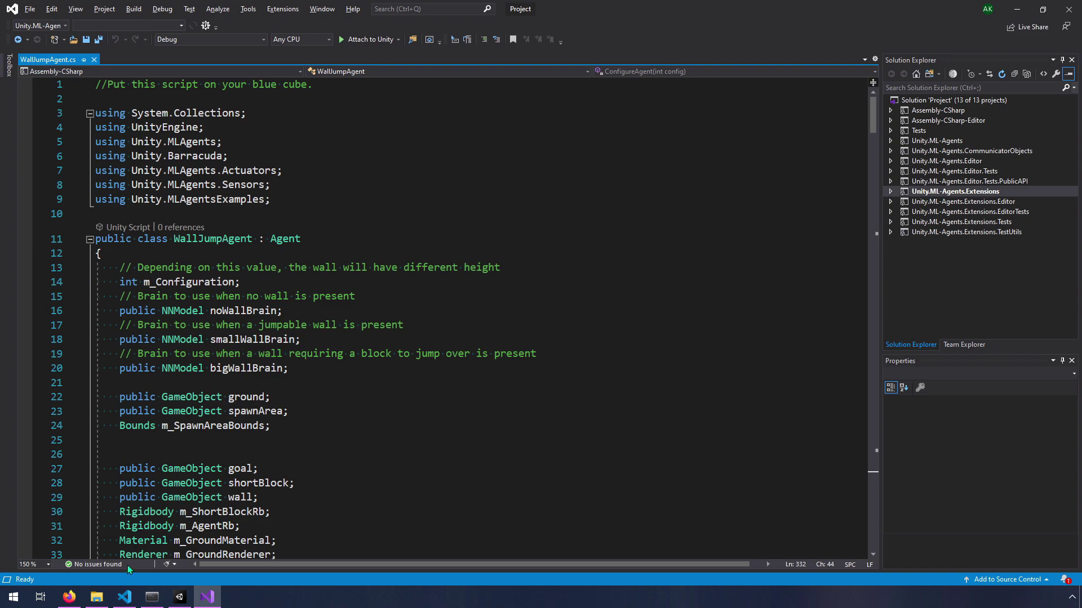
# Switch to Unity, deselect the Agent and examine the first WallJump area with its agent, block, wall and goal in the Scene view
pyautogui.click(179, 599)
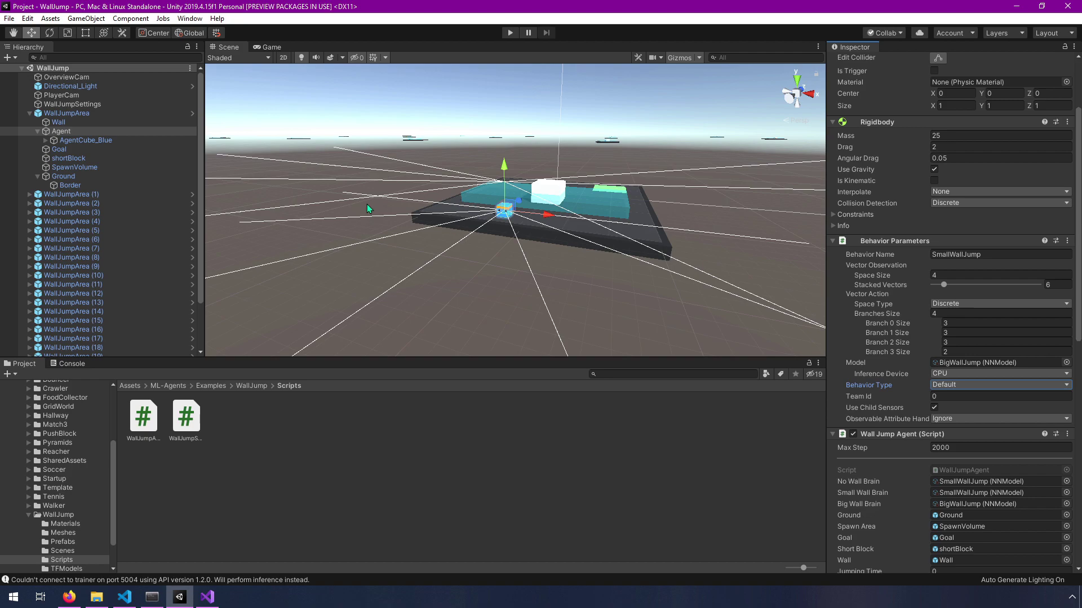
pyautogui.click(445, 114)
pyautogui.scroll(-10, 569, 244)
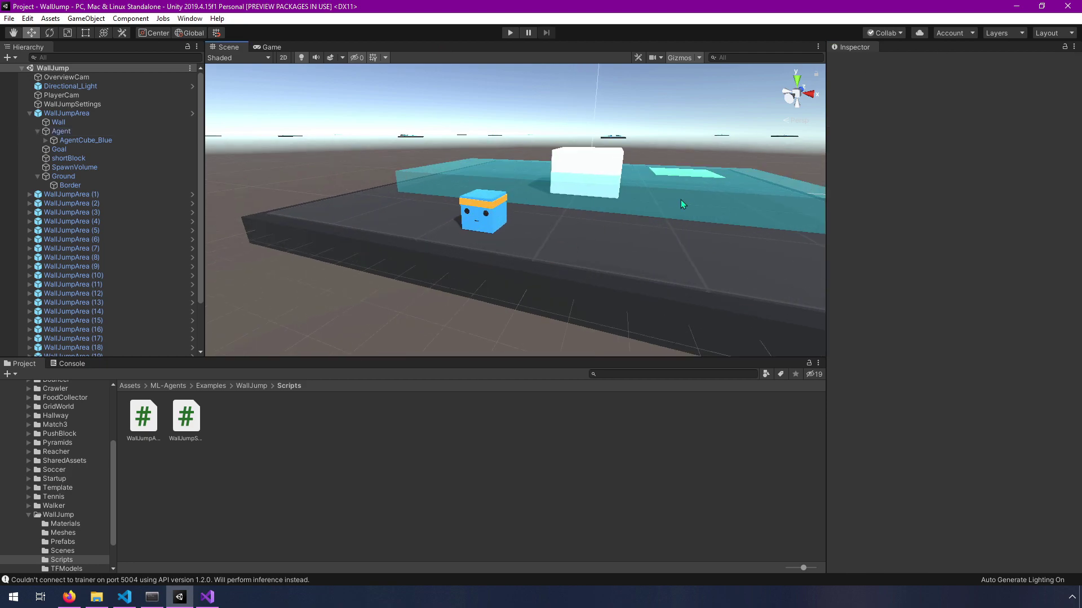
pyautogui.moveTo(688, 191); pyautogui.dragTo(641, 222, button='middle')
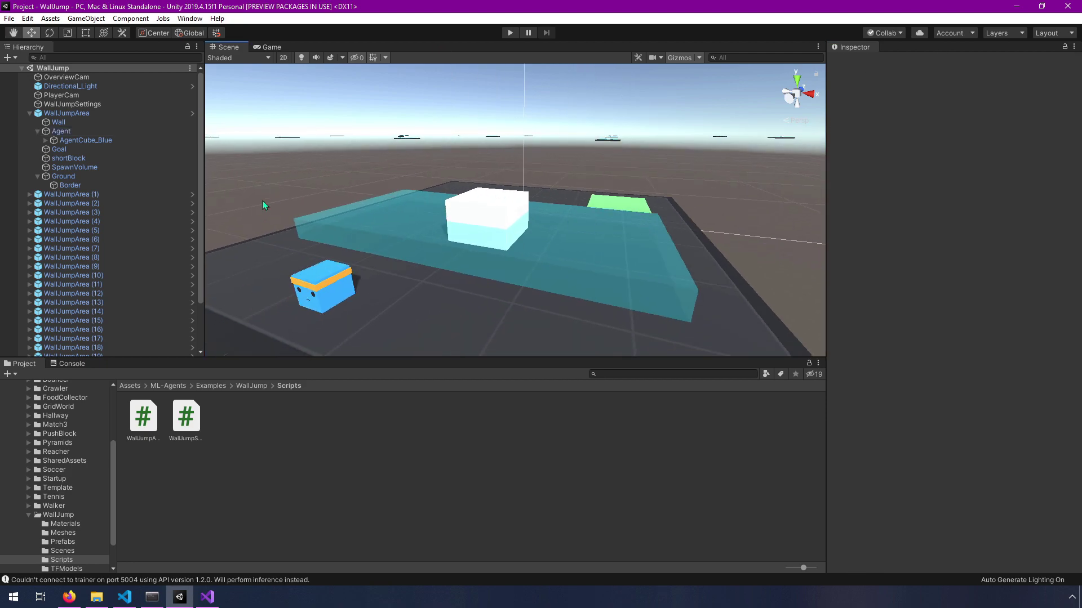
pyautogui.scroll(3, 430, 192)
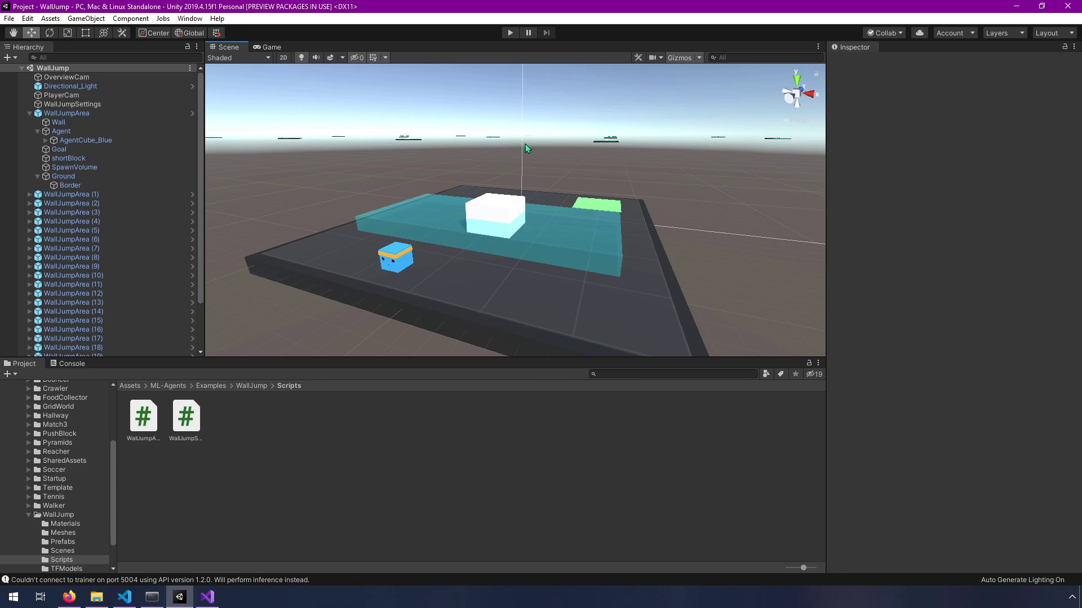
pyautogui.scroll(-2, 675, 222)
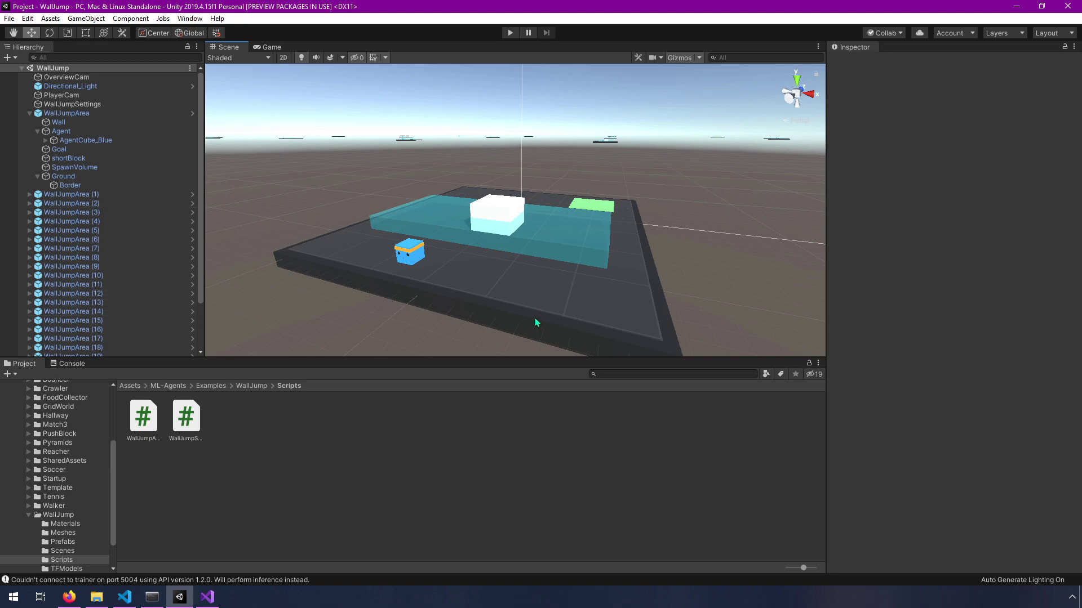
# View the contents of the ml-agents-release_10 Project folder in File Explorer, and minimize the window
pyautogui.click(97, 597)
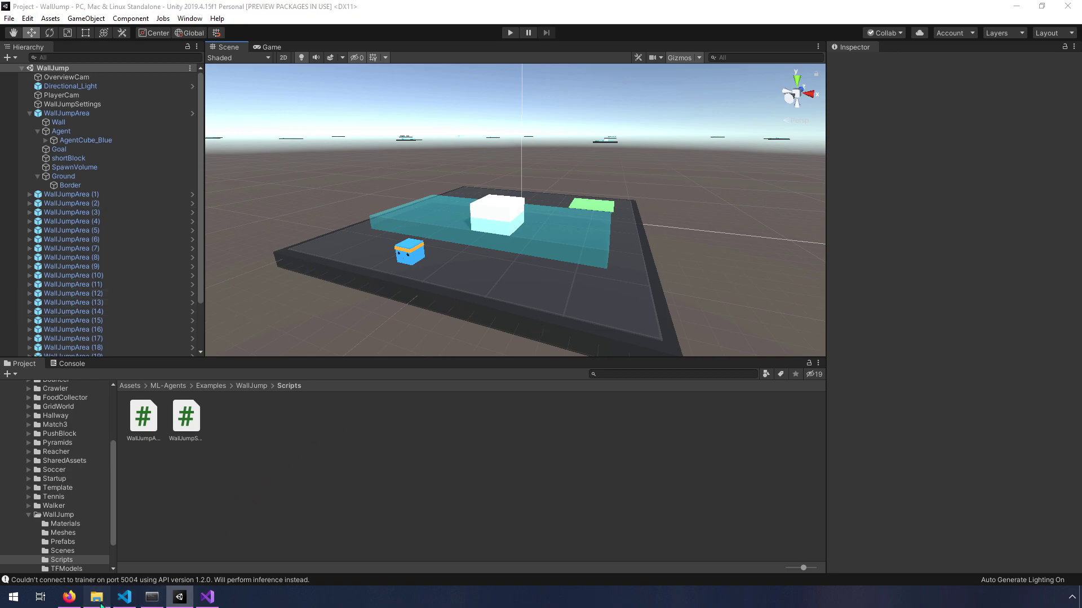
pyautogui.doubleClick(298, 348)
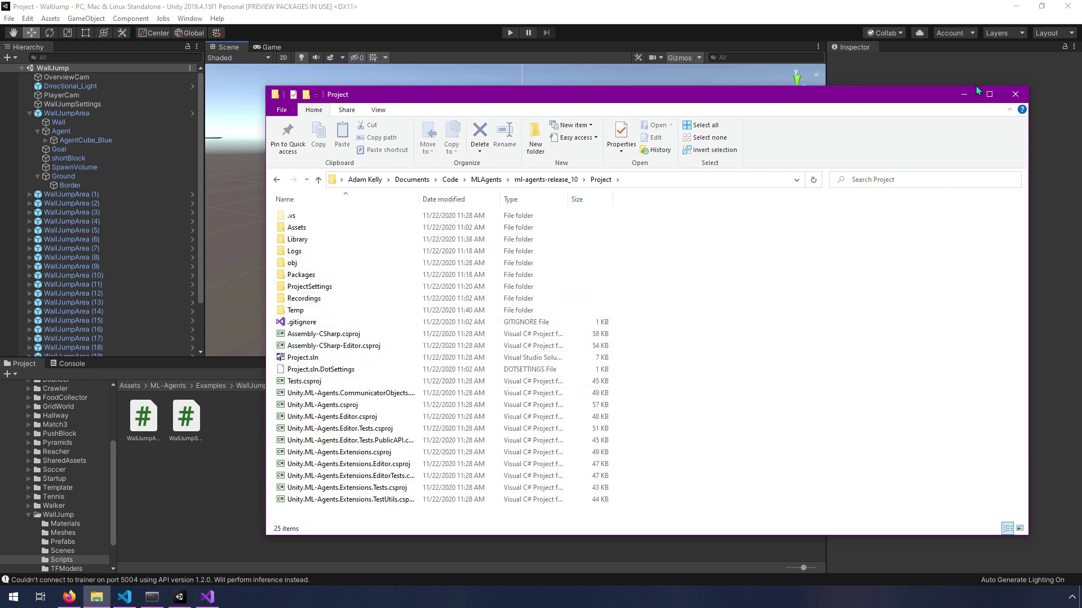
pyautogui.click(963, 94)
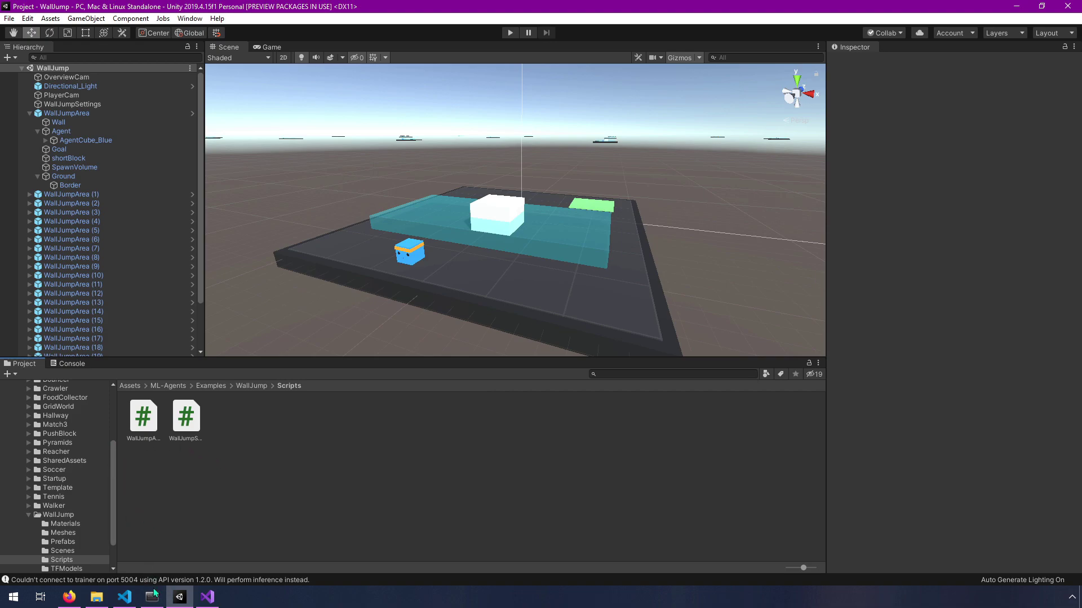
# Read the Installation.md sections on installing the com.unity.ml-agents and mlagents packages in Visual Studio Code, and minimize it to return to Unity
pyautogui.click(124, 597)
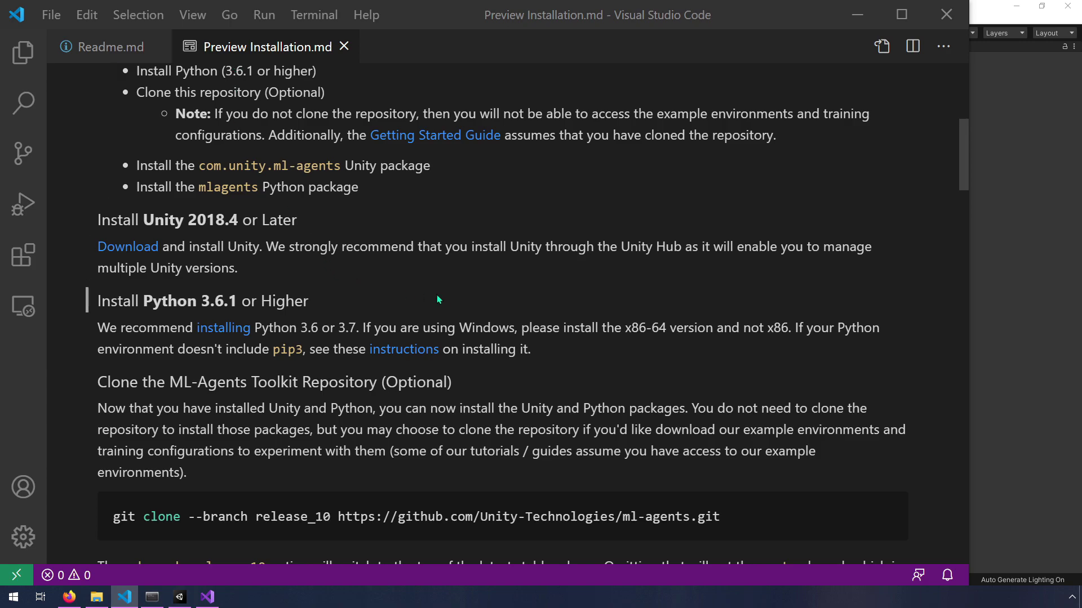
pyautogui.scroll(-6, 448, 304)
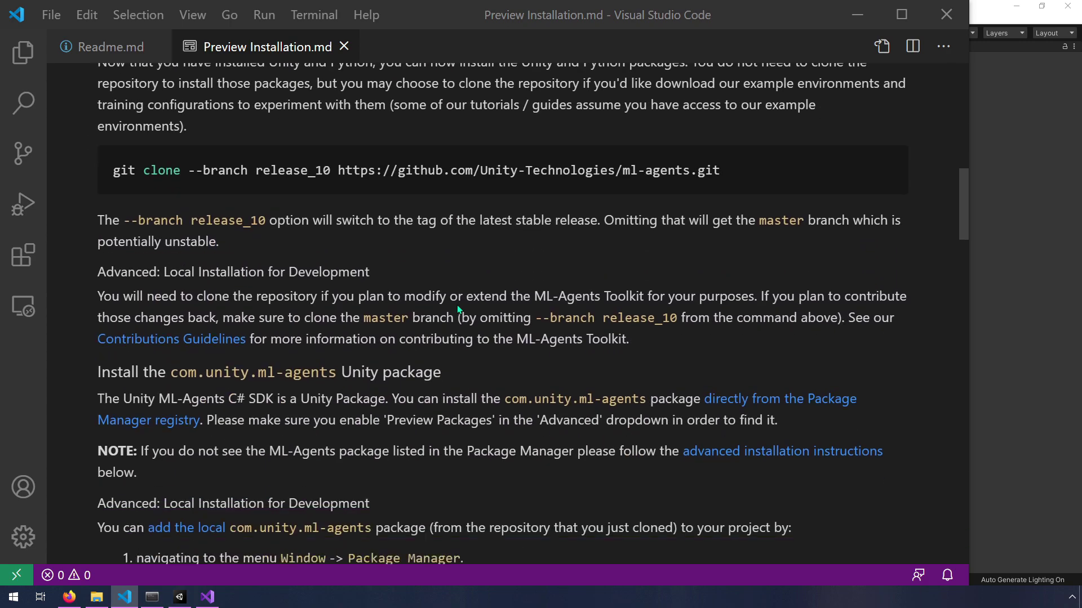
pyautogui.scroll(-8, 458, 308)
pyautogui.scroll(4, 459, 308)
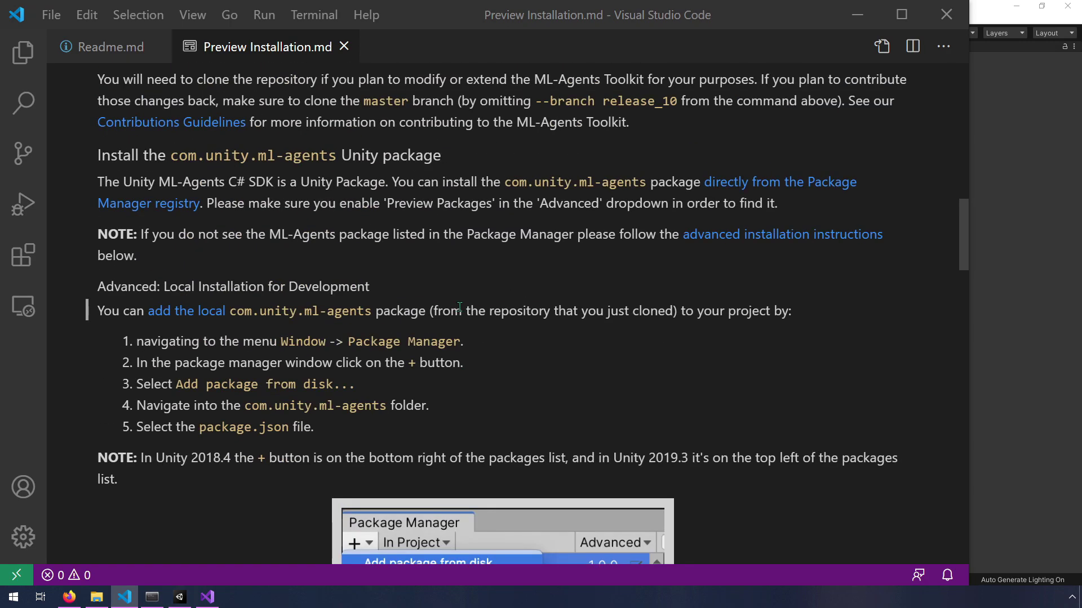
pyautogui.scroll(-3, 321, 384)
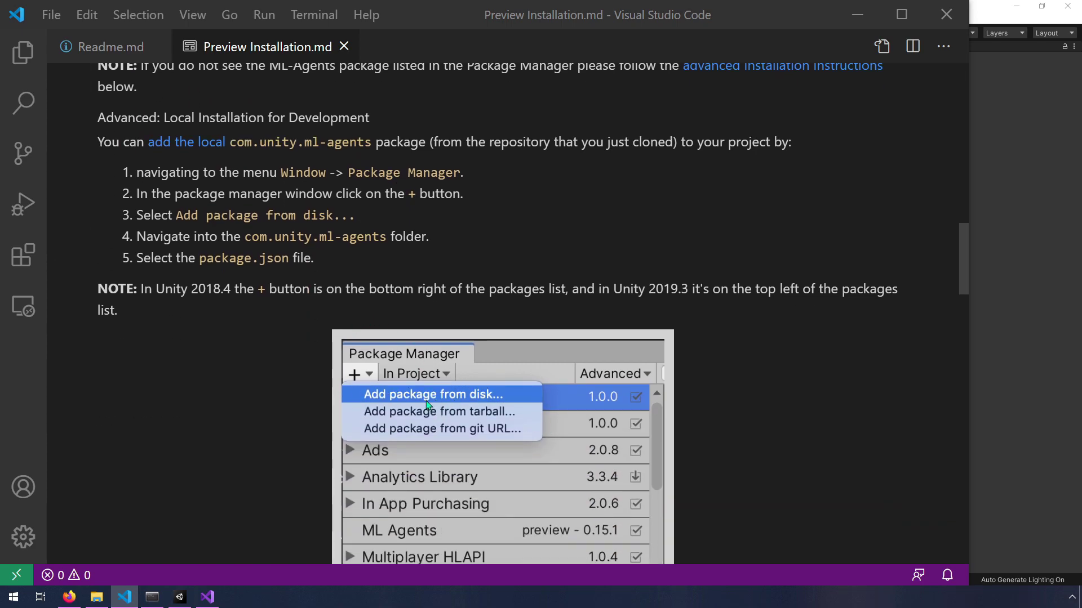
pyautogui.scroll(-12, 428, 405)
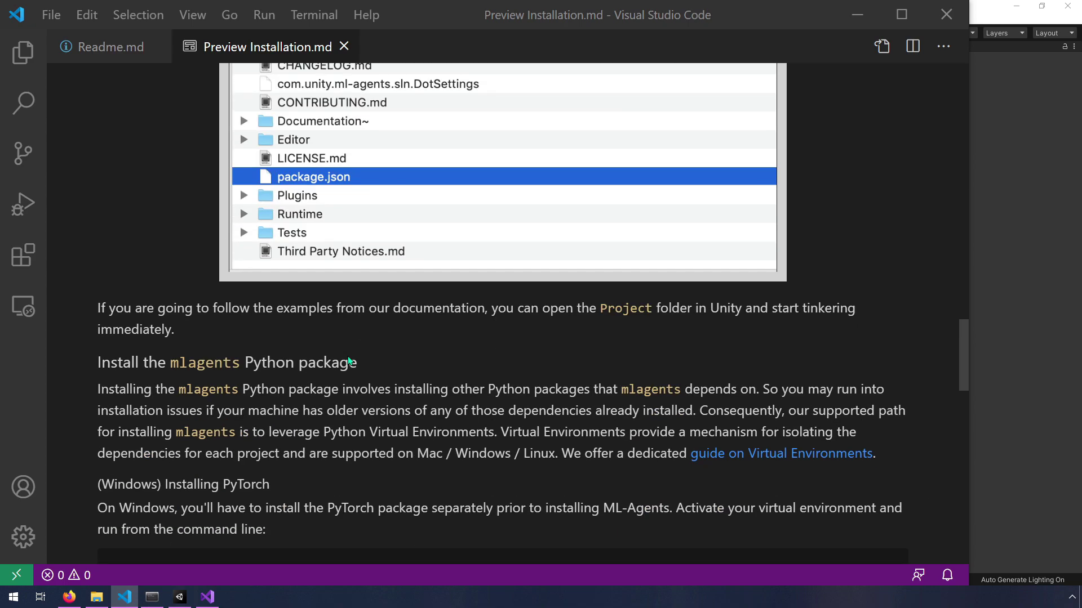
pyautogui.scroll(-4, 348, 361)
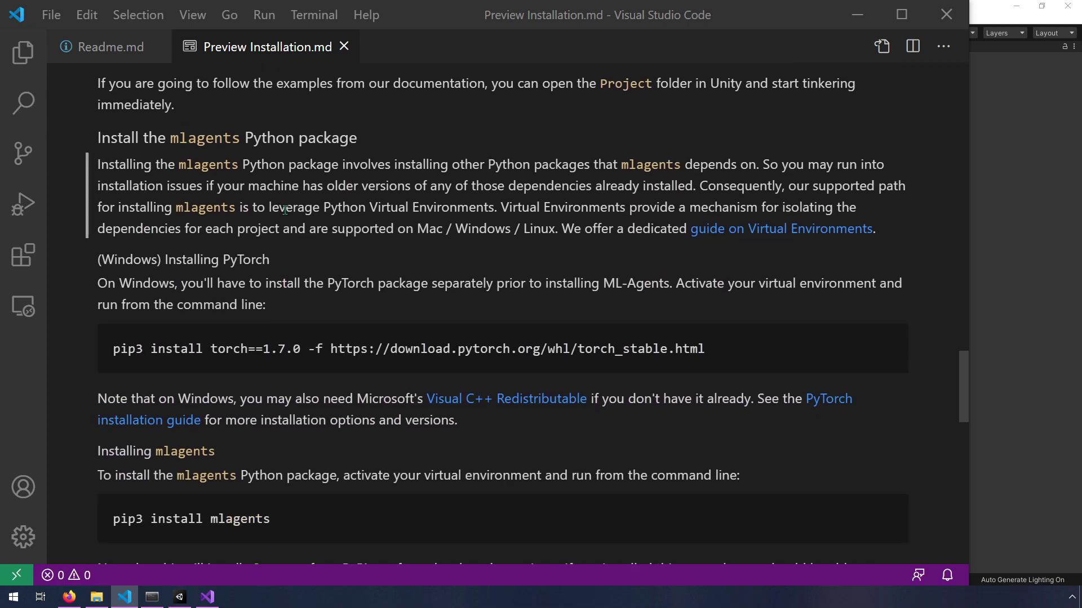
pyautogui.scroll(8, 282, 210)
pyautogui.scroll(8, 376, 244)
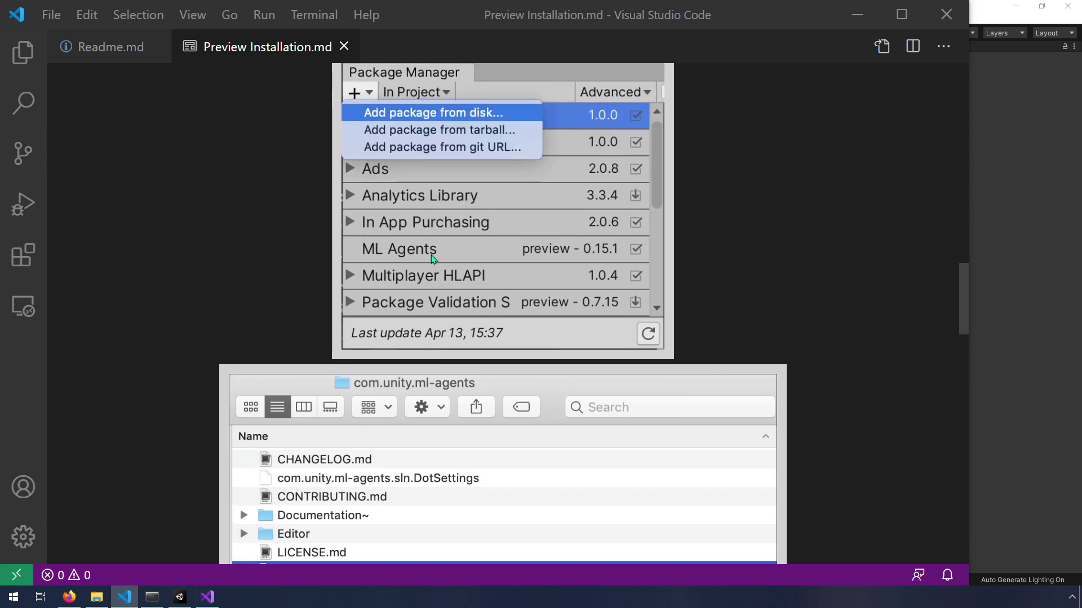
pyautogui.scroll(-4, 450, 260)
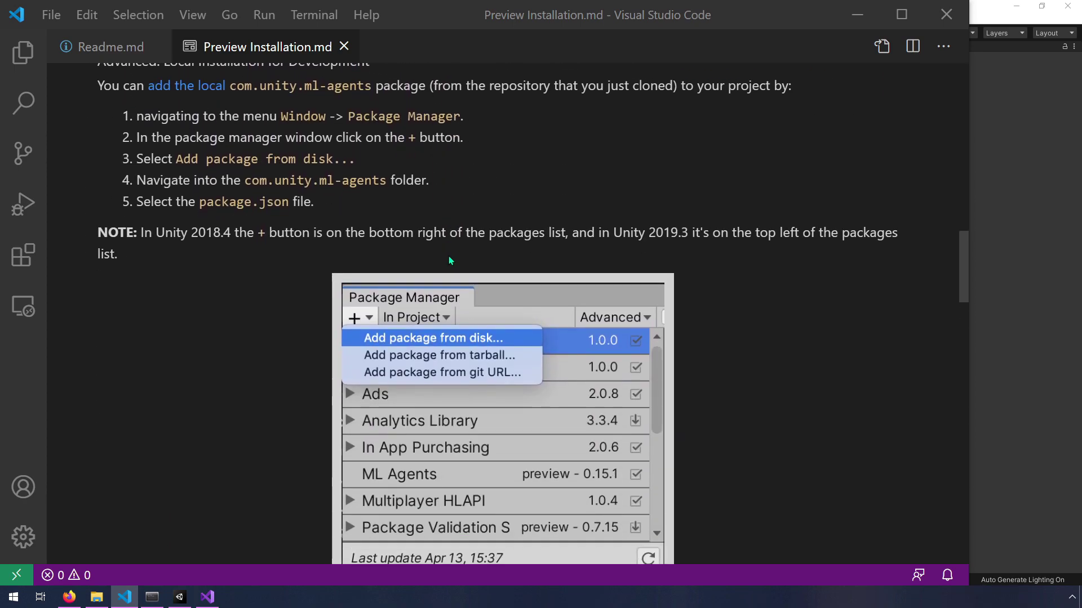
pyautogui.click(857, 14)
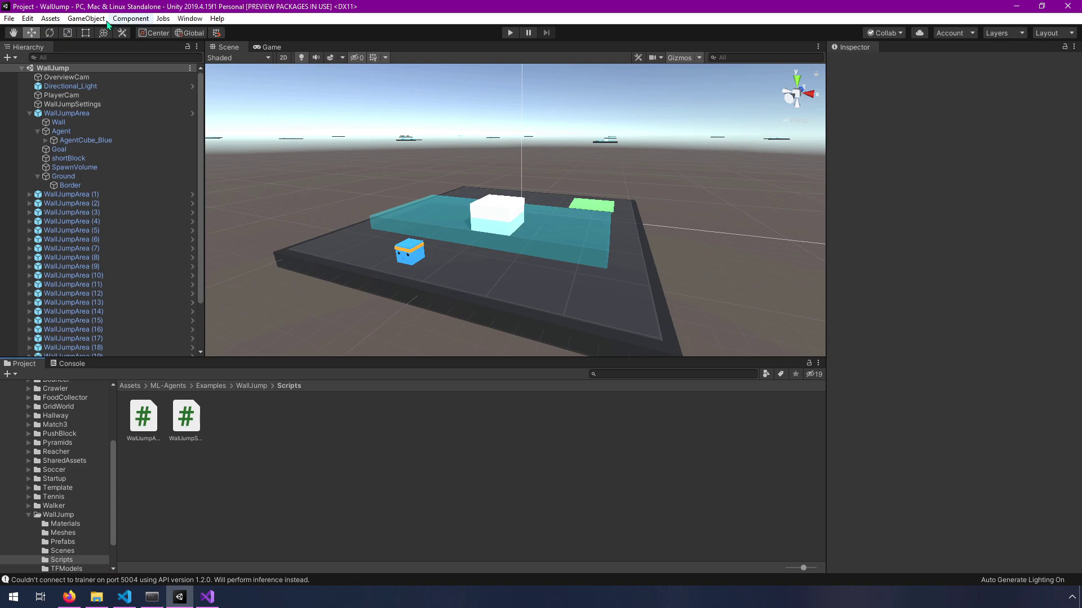
# Open the Package Manager and browse the Unity Registry package list
pyautogui.click(190, 19)
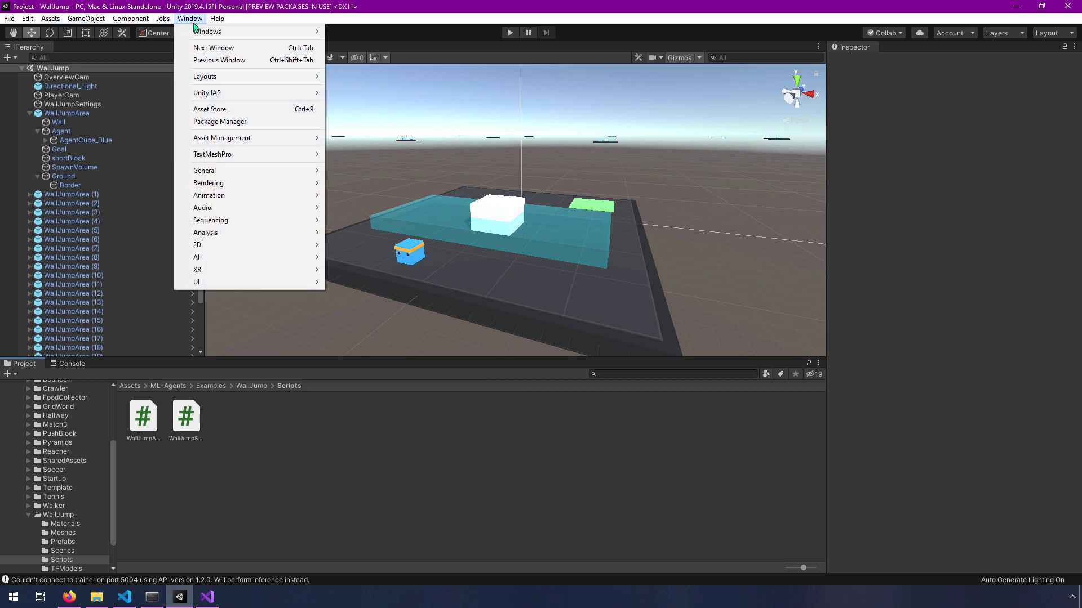
pyautogui.click(224, 123)
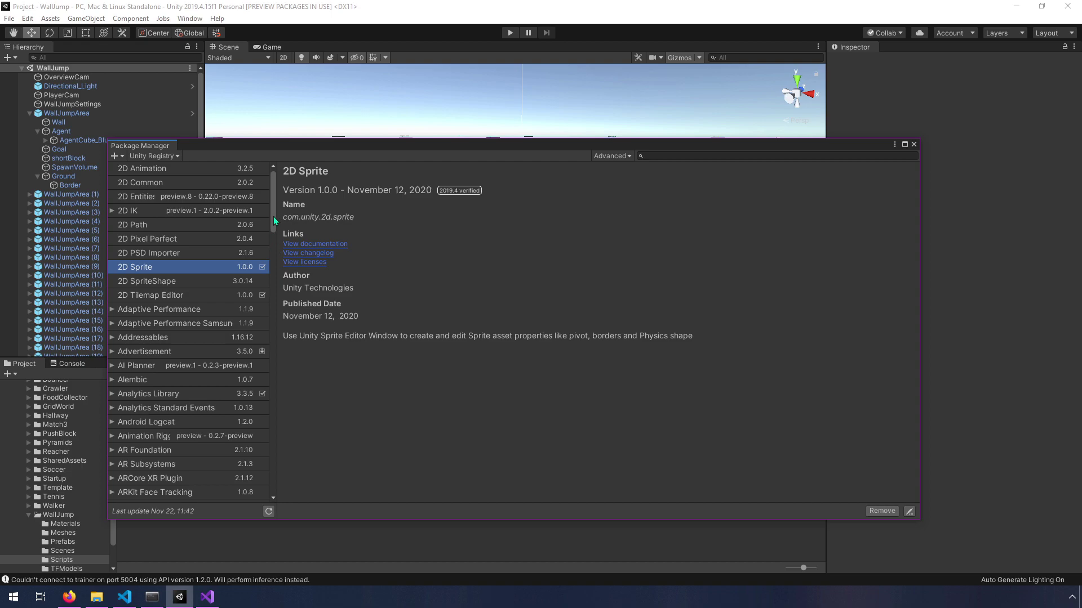
pyautogui.moveTo(274, 217); pyautogui.dragTo(266, 433)
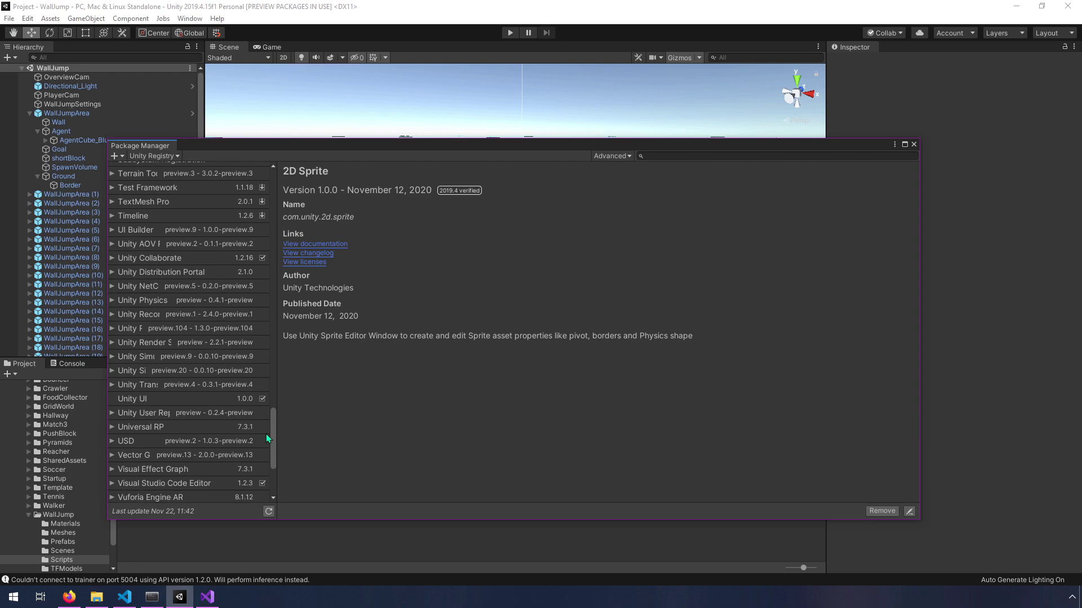
pyautogui.moveTo(266, 434); pyautogui.dragTo(246, 168)
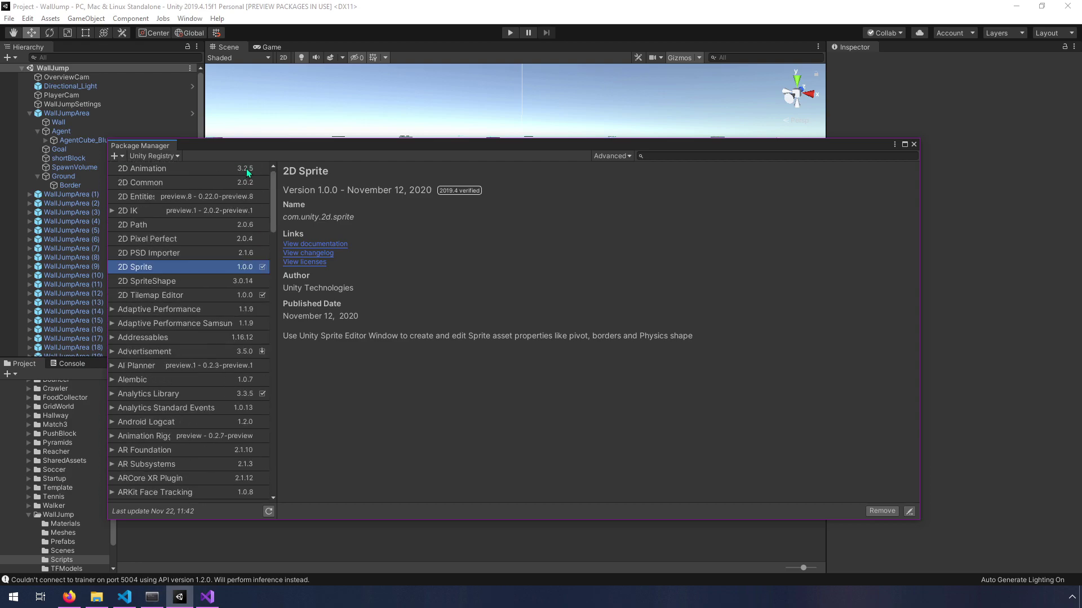
# Search the Unity Registry for "ml" and "agents", clear the search and check the preview packages option
pyautogui.click(704, 156)
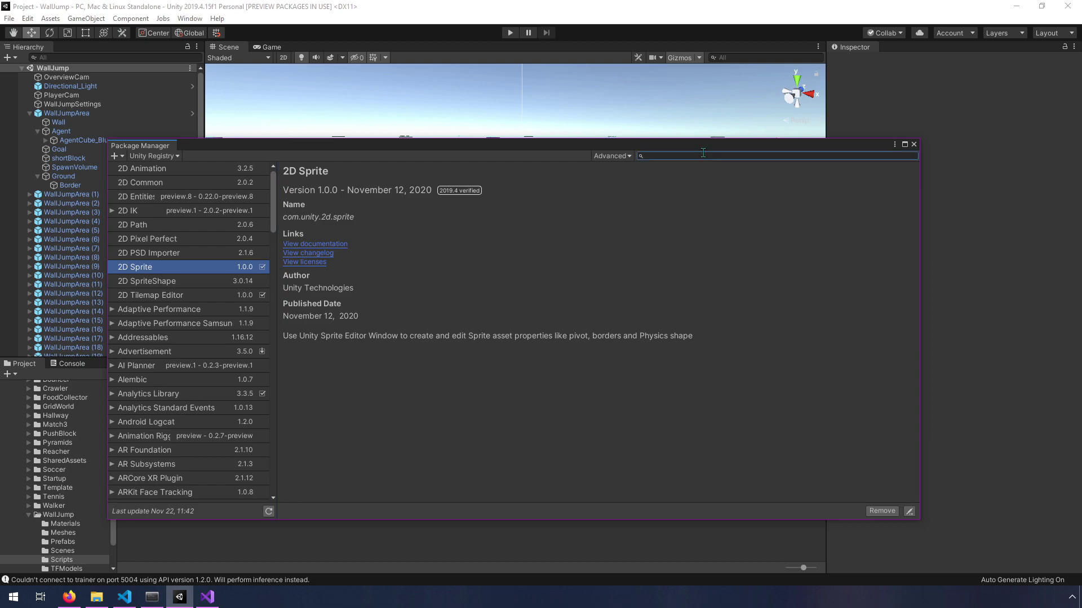
pyautogui.write('ml')
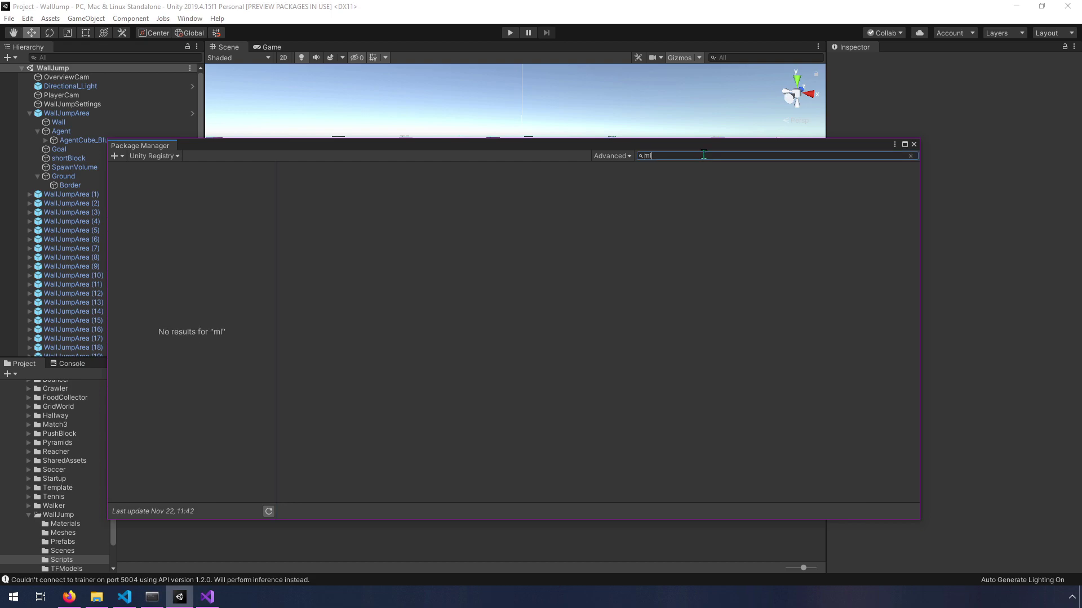
pyautogui.press('BackSpace')
pyautogui.press('BackSpace')
pyautogui.write('agents')
pyautogui.press('BackSpace')
pyautogui.press('BackSpace')
pyautogui.press('BackSpace')
pyautogui.press('BackSpace')
pyautogui.press('BackSpace')
pyautogui.press('BackSpace')
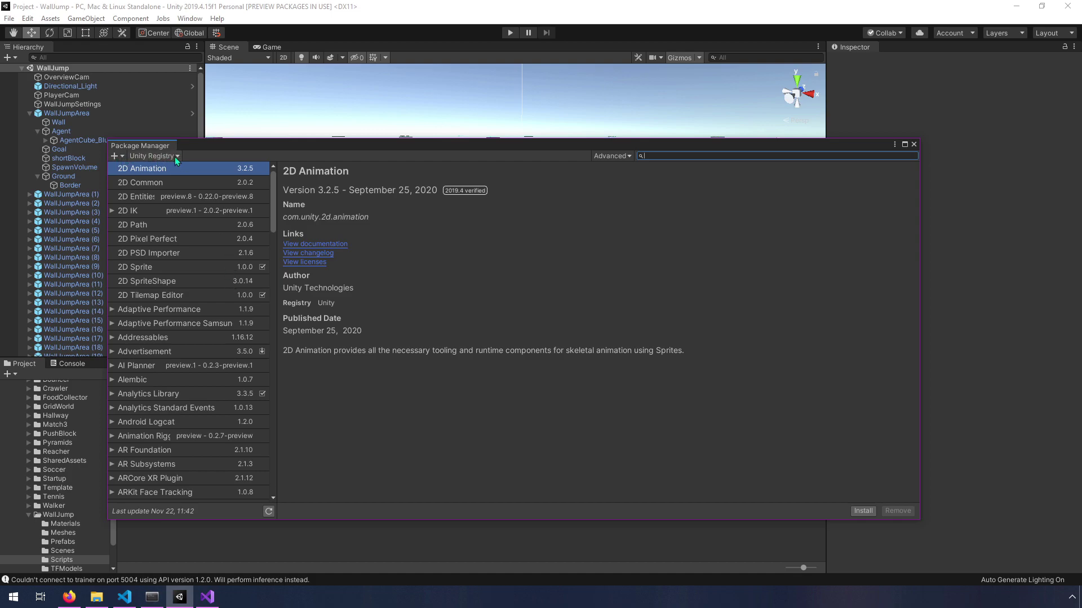
pyautogui.click(627, 156)
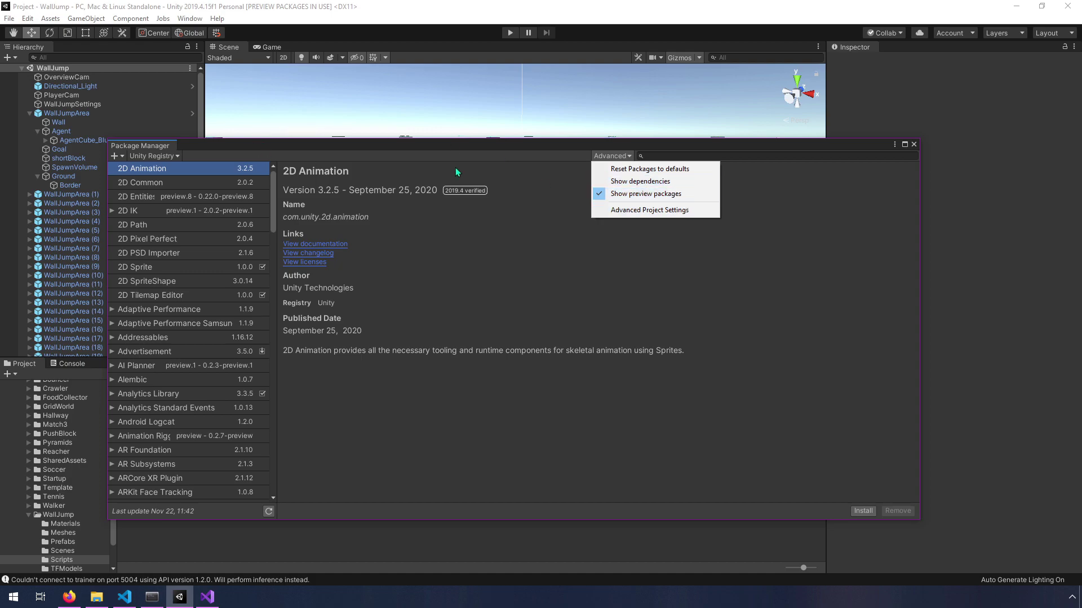
pyautogui.click(253, 156)
# Show the In Project packages and examine the ML Agents package's versions and the options for adding a package
pyautogui.click(154, 157)
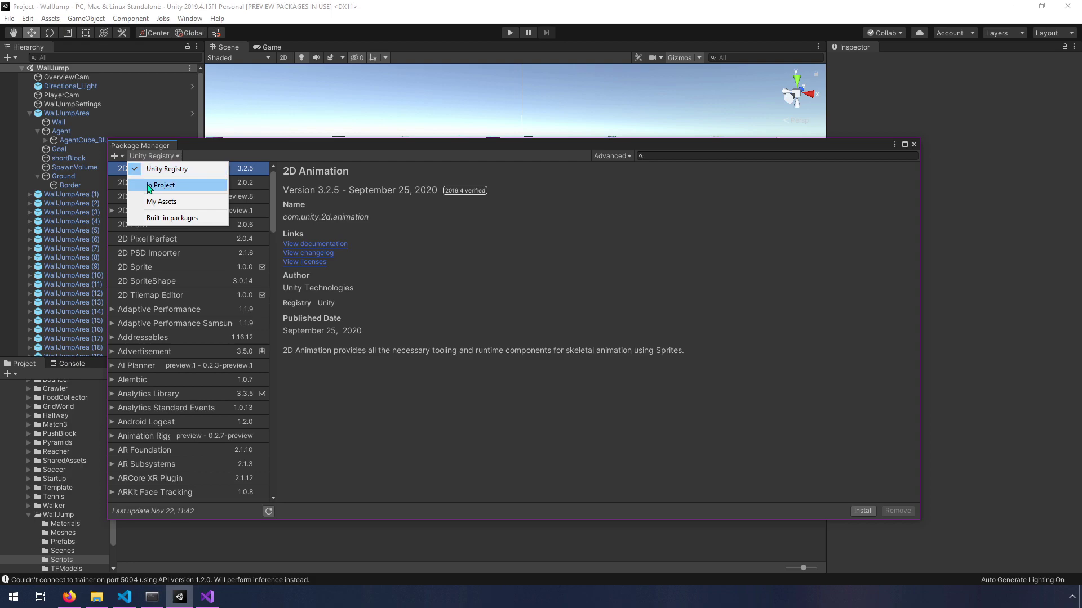
pyautogui.click(176, 189)
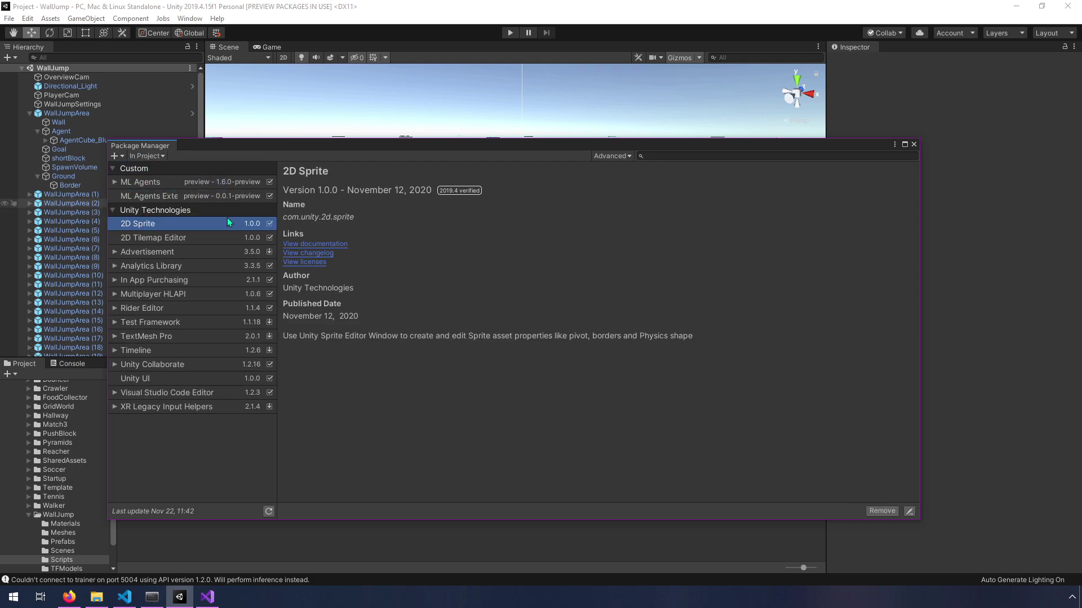
pyautogui.click(158, 185)
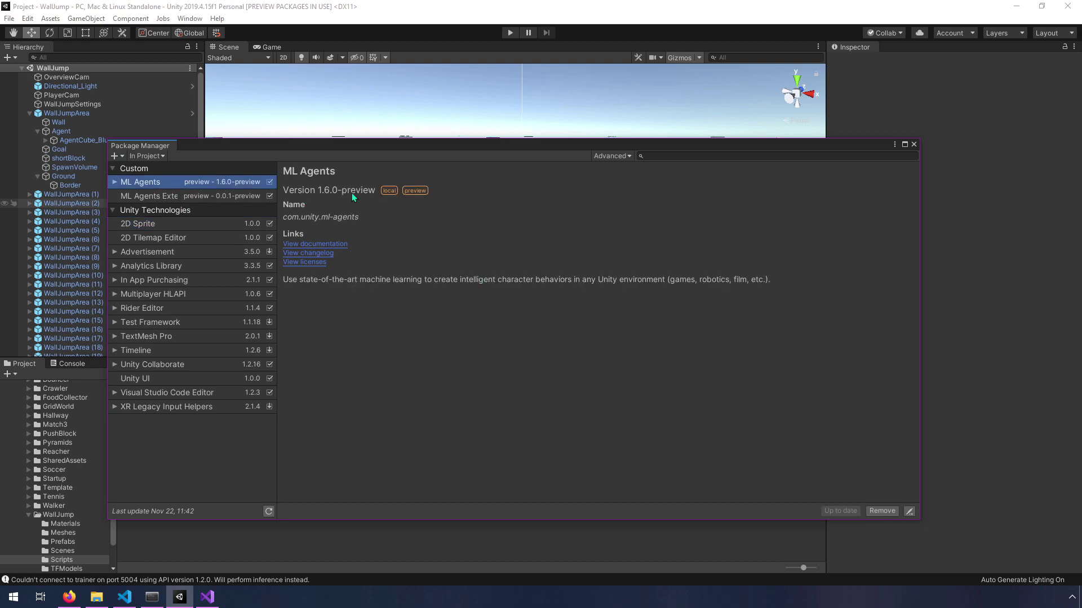
pyautogui.click(116, 182)
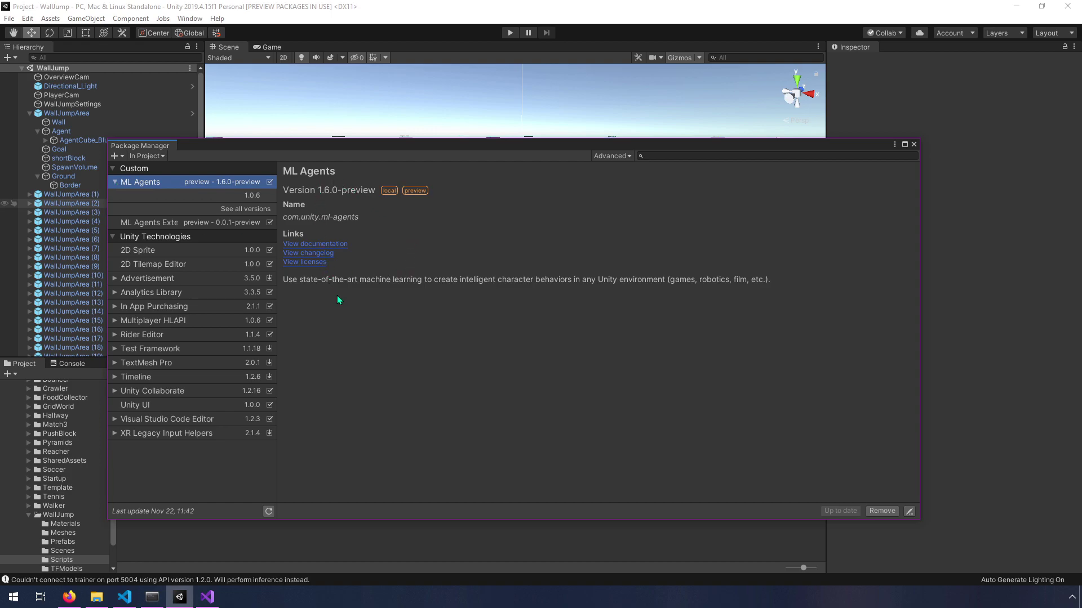
pyautogui.click(116, 157)
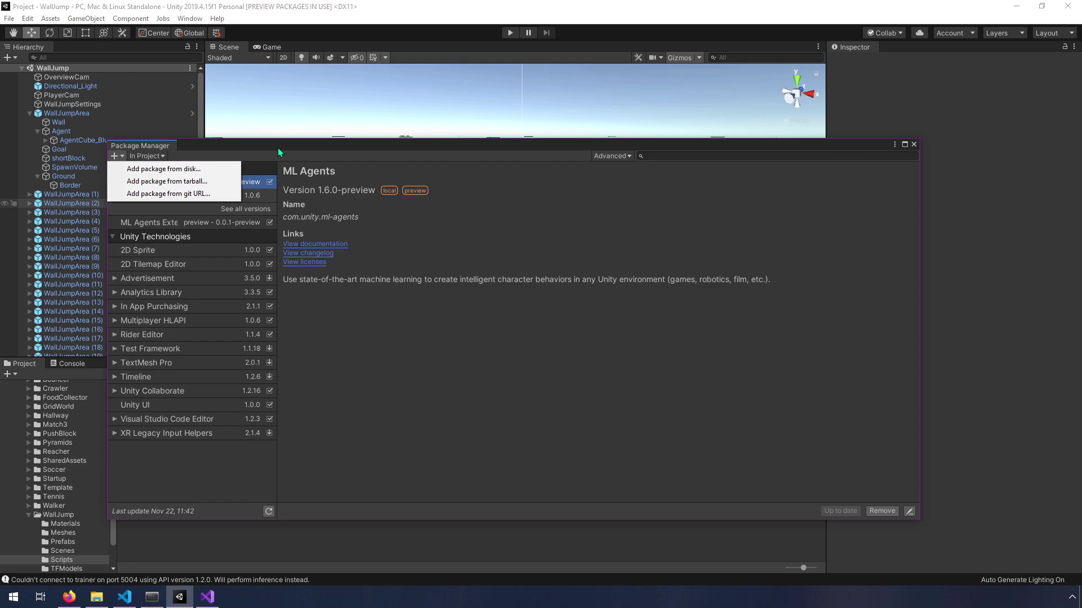
# Switch the package list back to Unity Registry, browse it for ML Agents and check the preview packages option
pyautogui.click(162, 156)
pyautogui.click(161, 156)
pyautogui.click(161, 169)
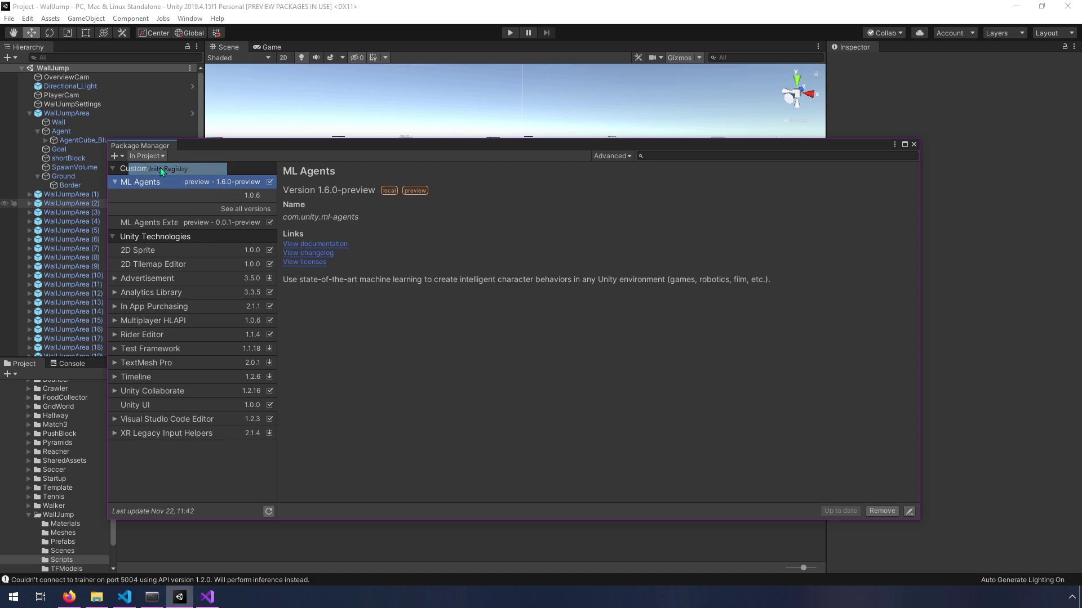
pyautogui.moveTo(273, 188); pyautogui.dragTo(271, 321)
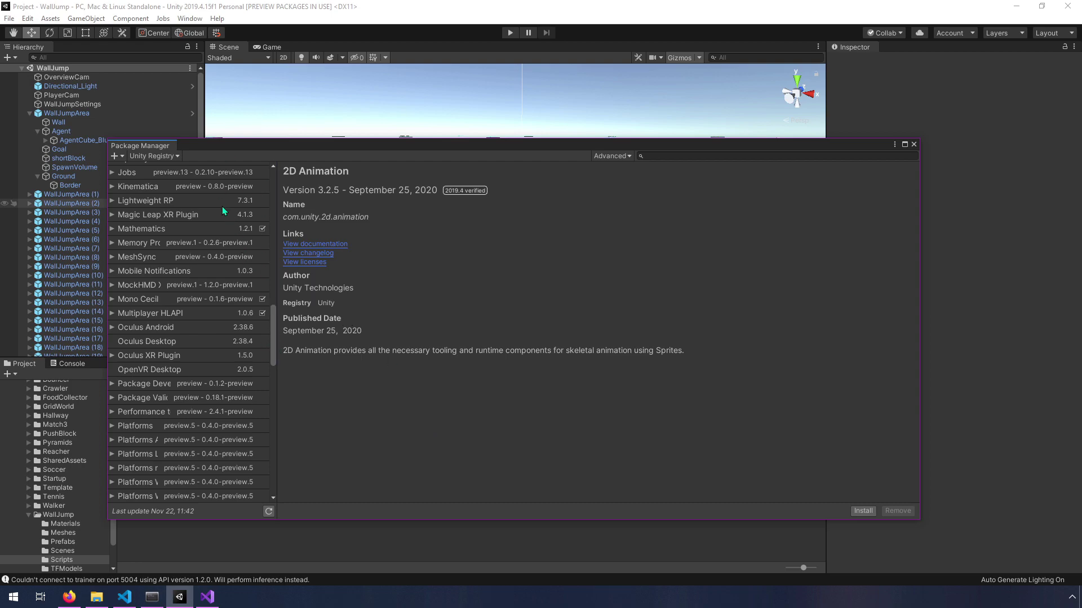
pyautogui.click(609, 156)
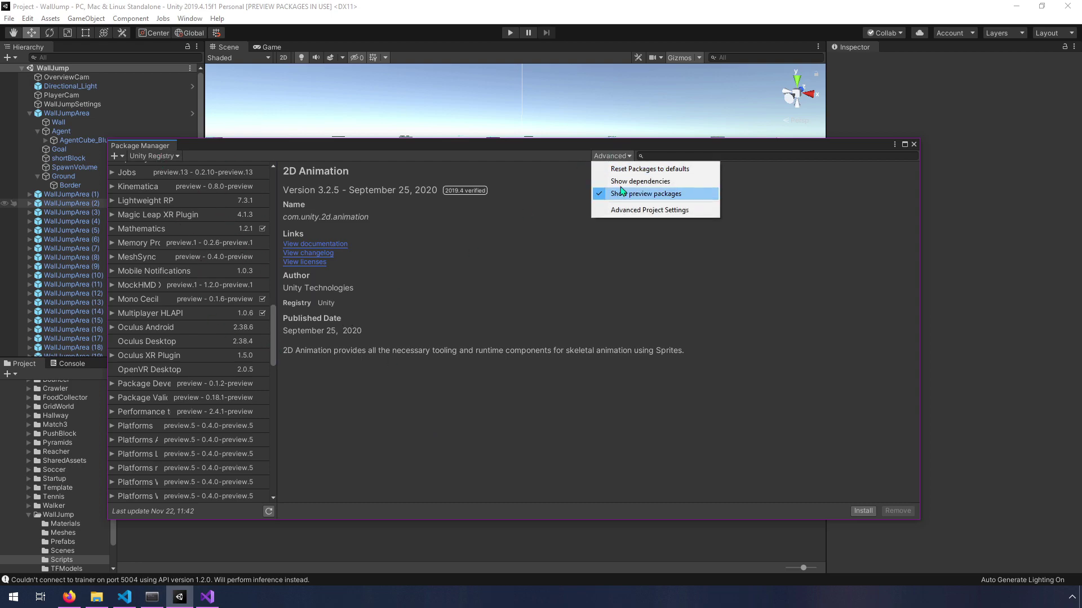
# Switch the package list to the In Project packages and examine the installed ML Agents package
pyautogui.click(273, 331)
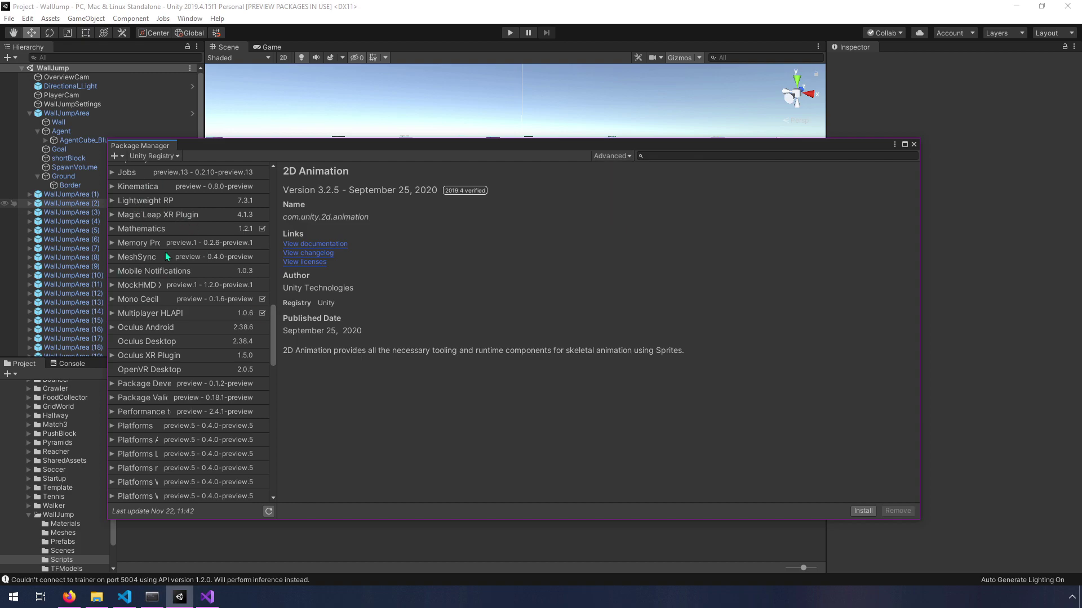
pyautogui.click(163, 156)
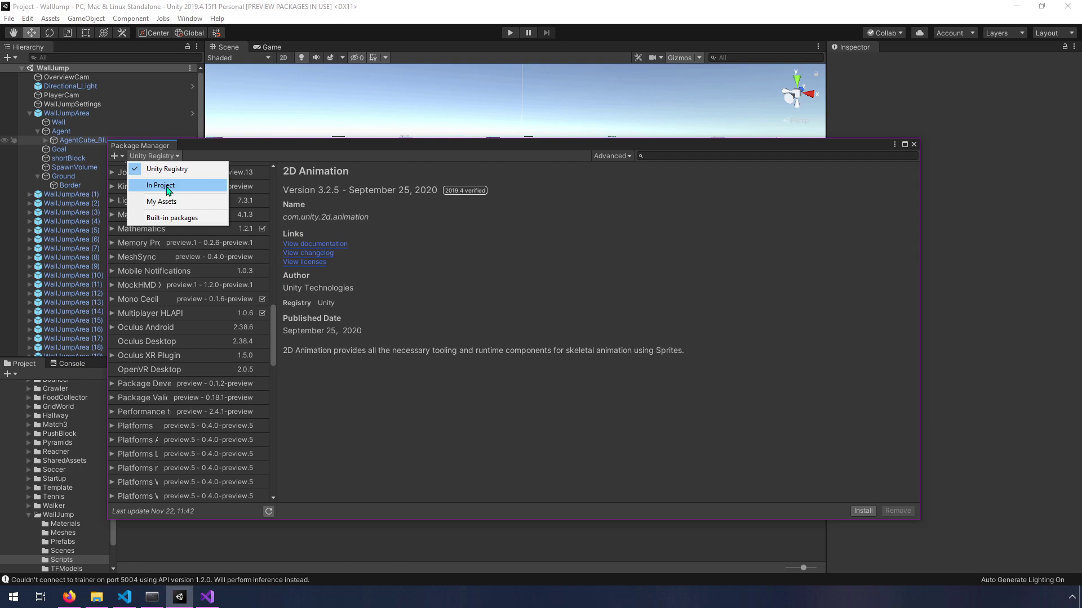
pyautogui.click(167, 187)
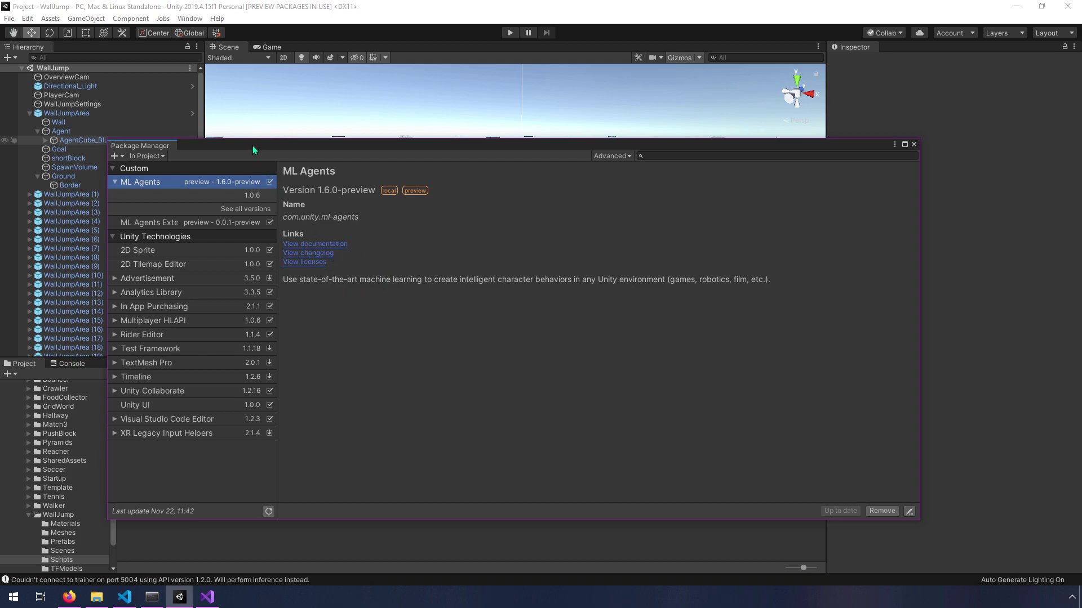
pyautogui.moveTo(253, 146); pyautogui.dragTo(359, 129)
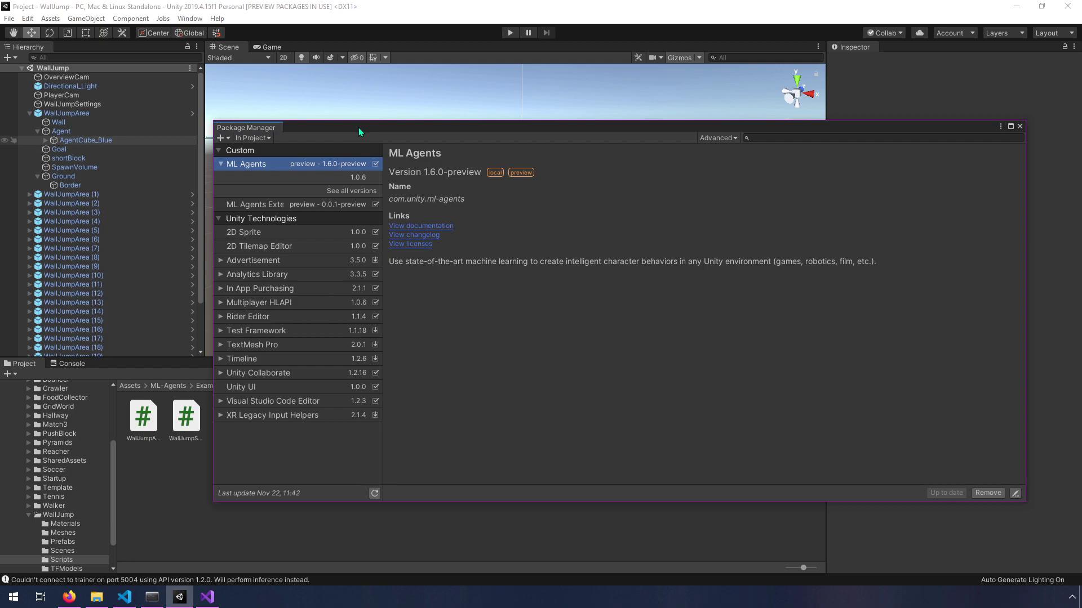
# Close the Package Manager and show the contents of the ML-Agents Examples folder
pyautogui.click(1019, 126)
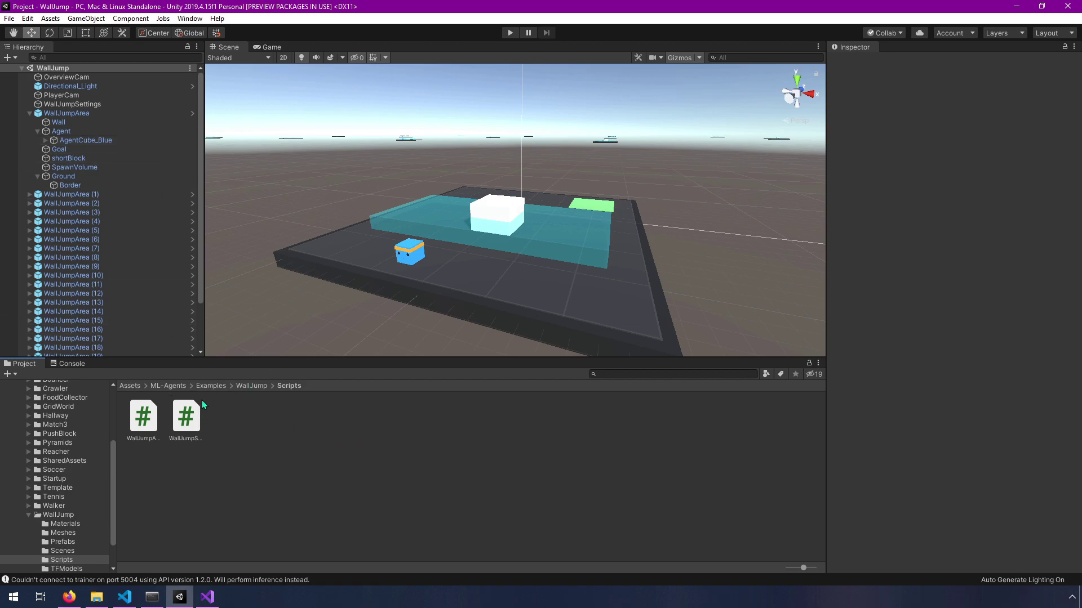
pyautogui.click(209, 386)
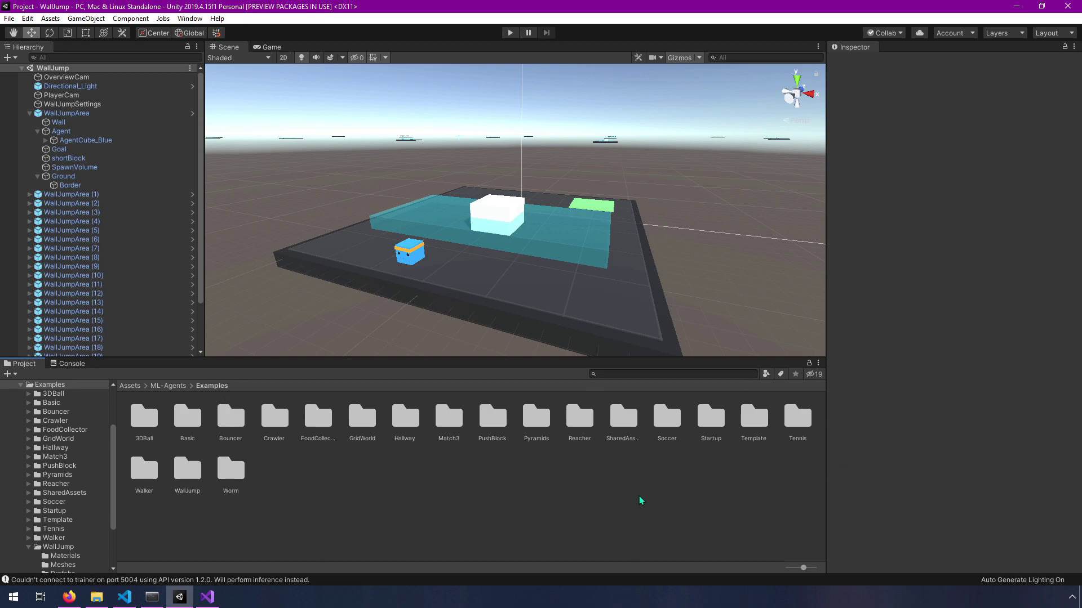